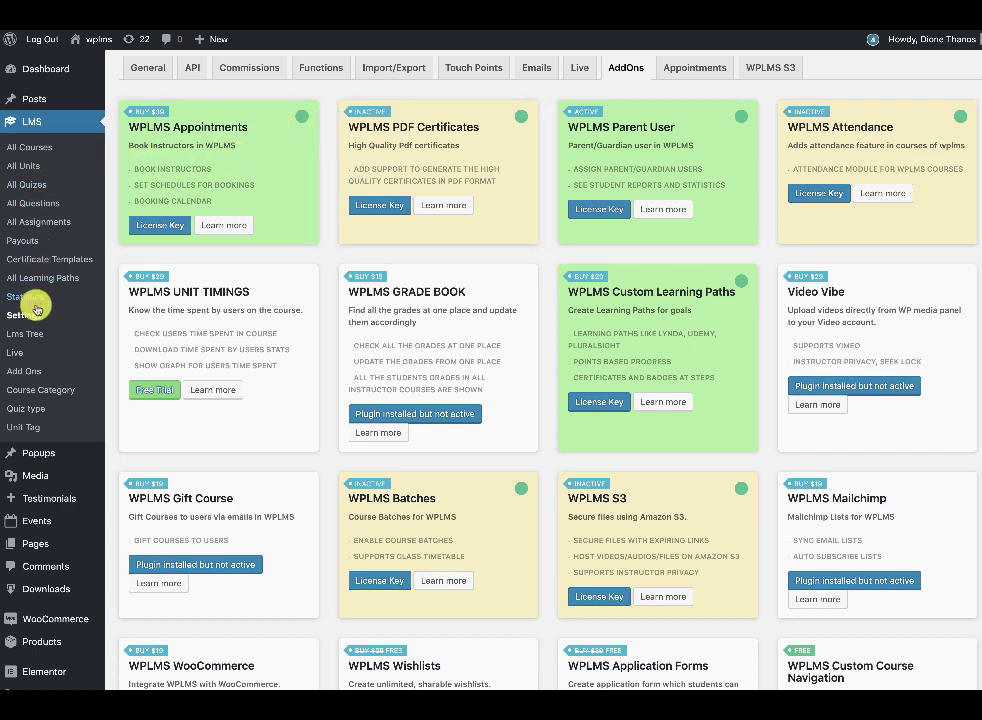
Open the LMS Appointments settings and set Enable Appointment Bookings for Users to No
left_click(686, 68)
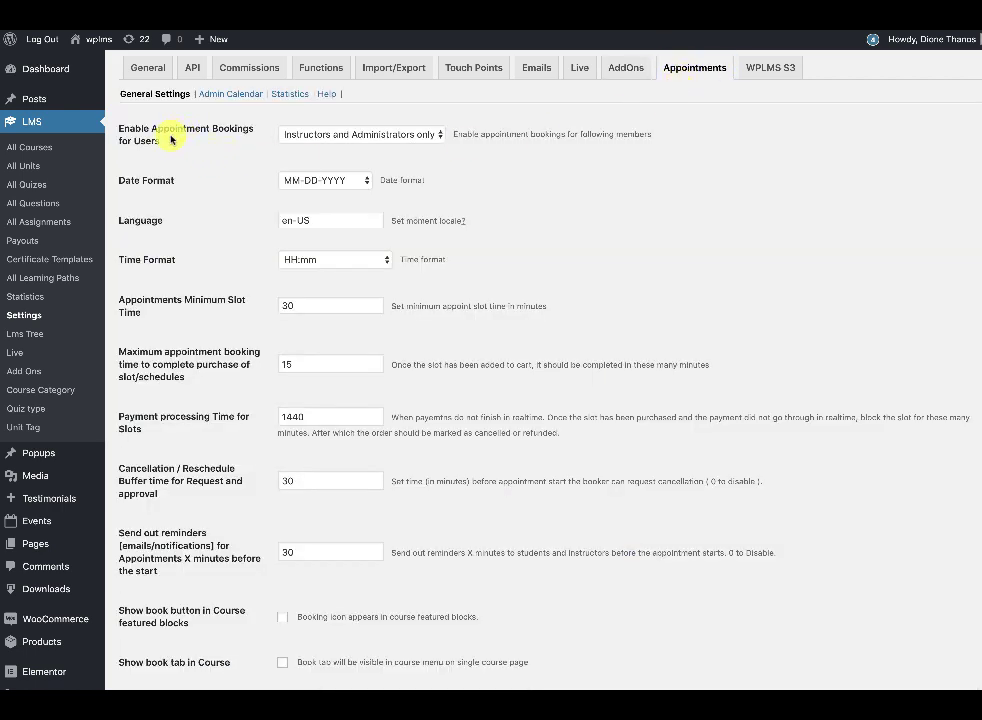
scroll(283, 270, "down", 4)
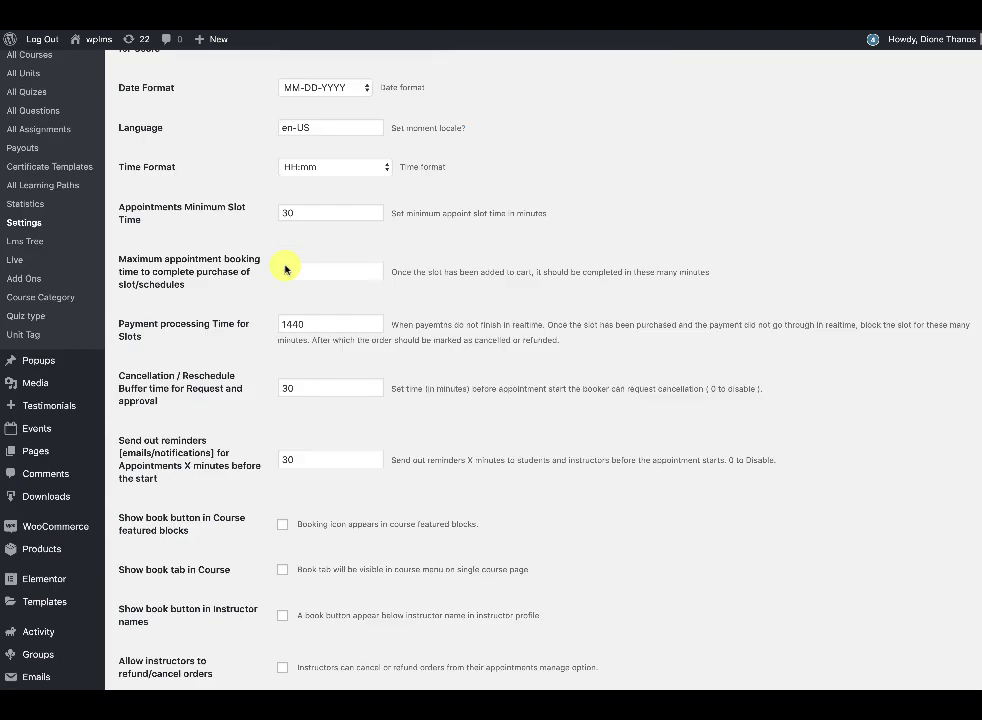
scroll(288, 290, "down", 2)
scroll(345, 144, "up", 6)
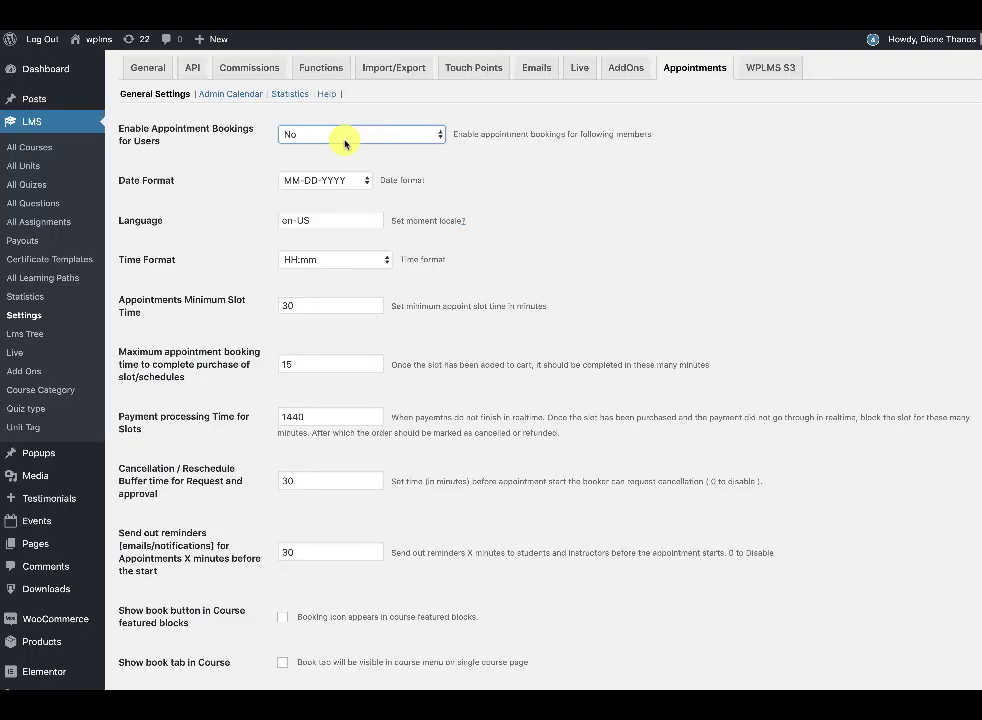
left_click(207, 134)
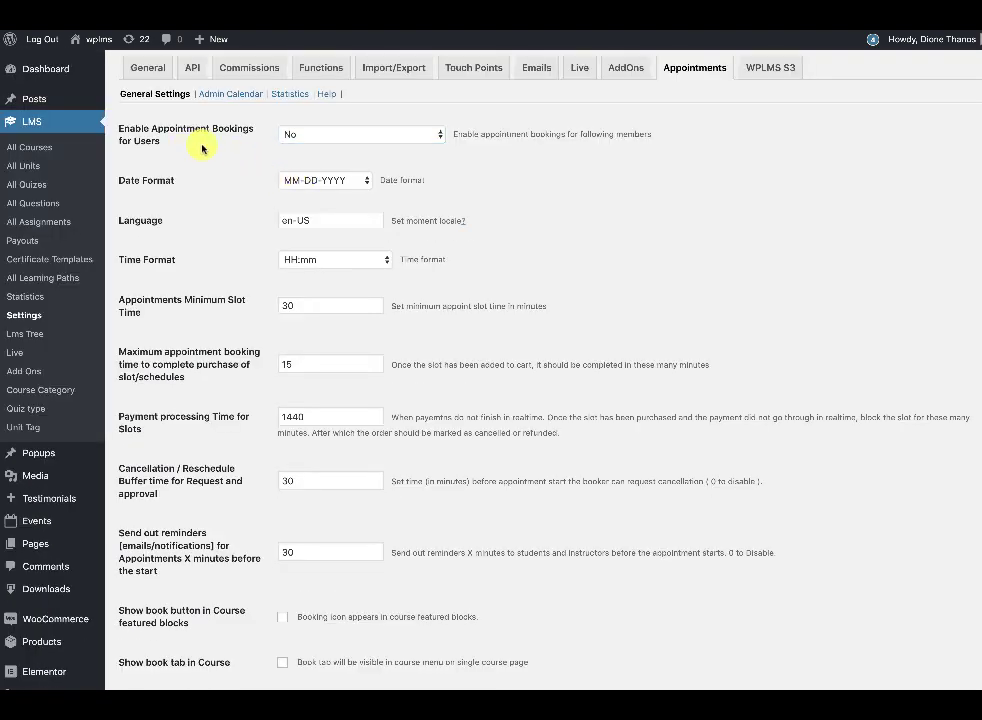
Check the available choices for enabling appointment bookings and for the date format without changing either
left_click(333, 135)
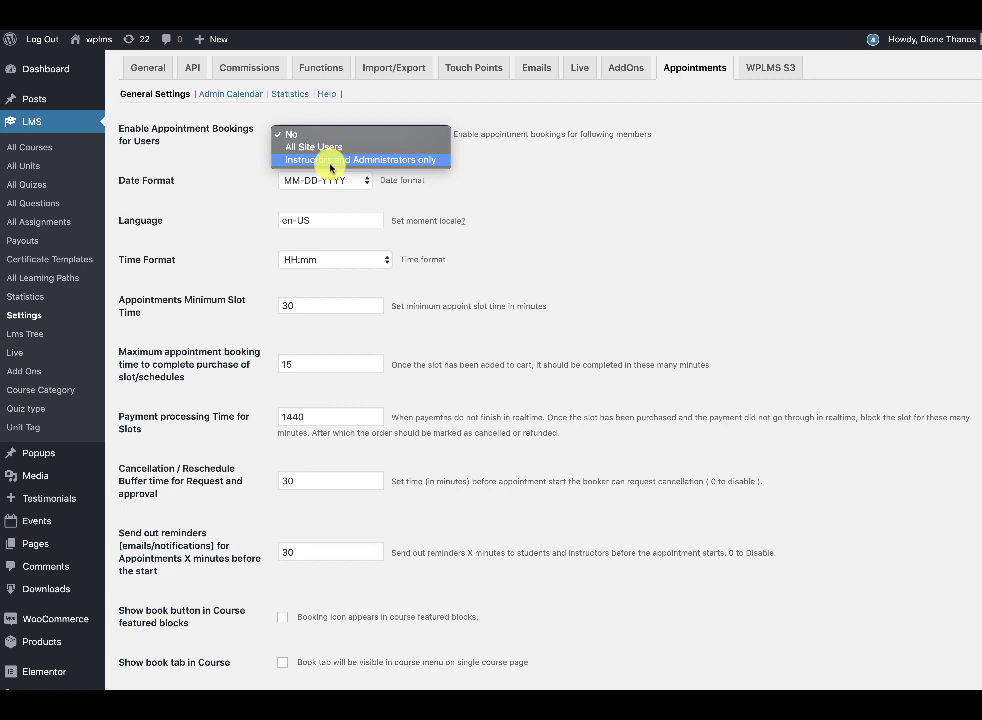
key("Escape")
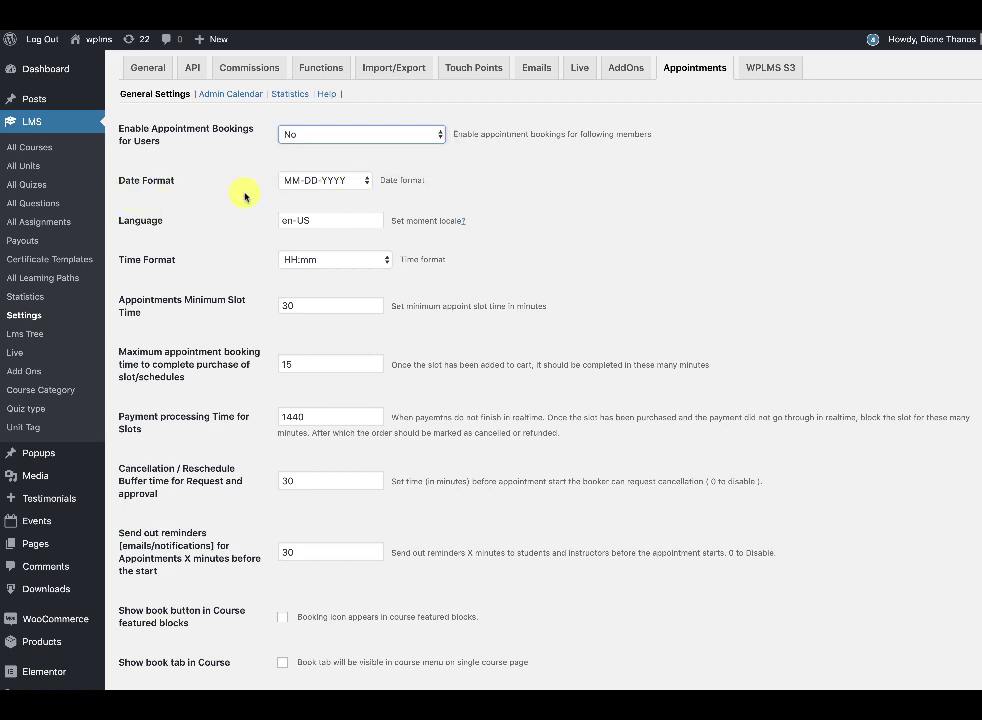
left_click(313, 184)
key("Escape")
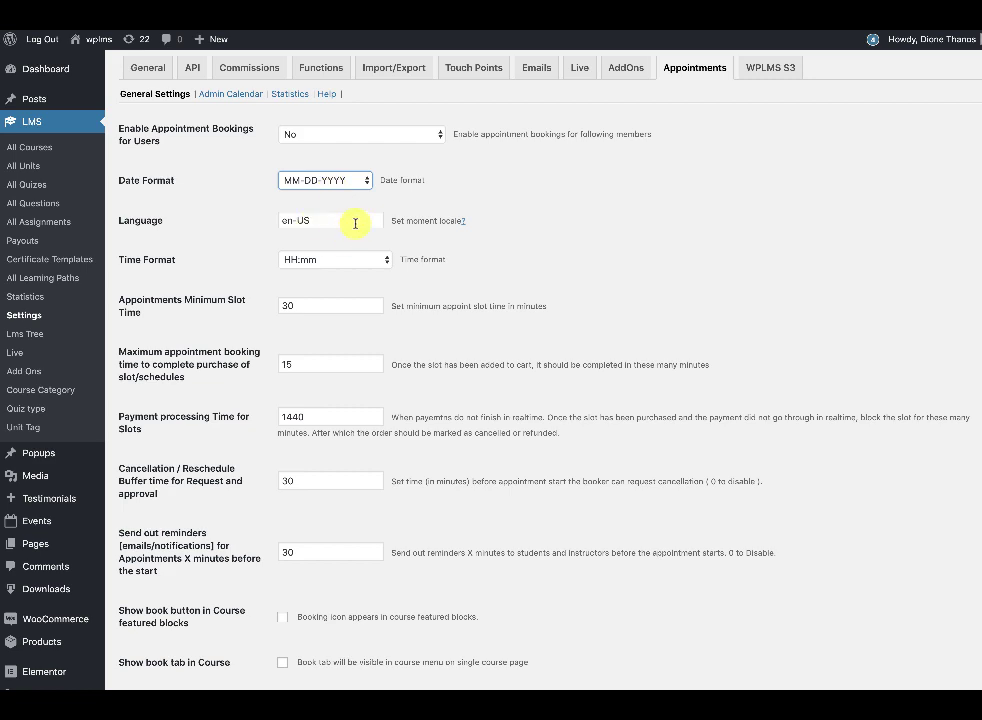
Switch to the moment.js page on cdnjs and examine its locale files for codes usable in the Language setting
left_click(353, 222)
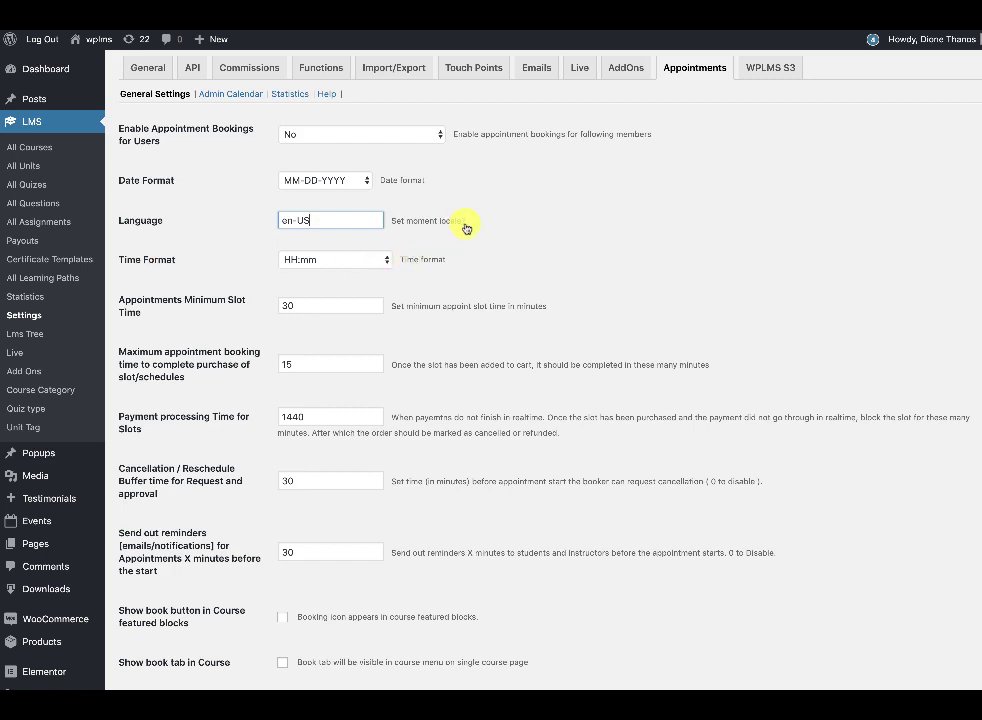
key("ctrl+Tab")
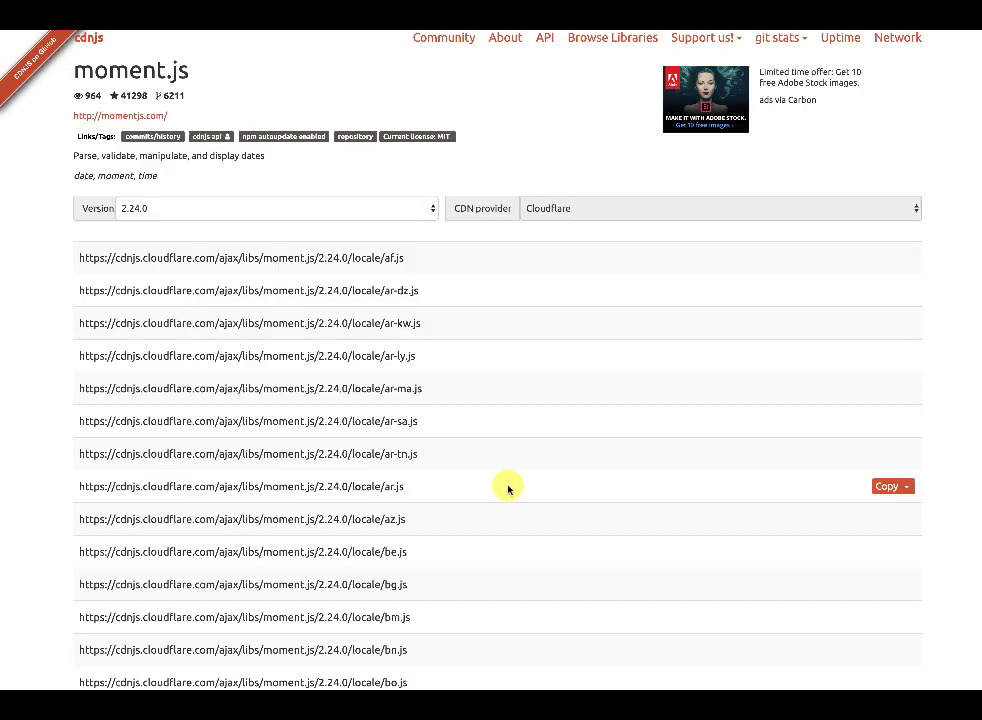
scroll(508, 488, "down", 3)
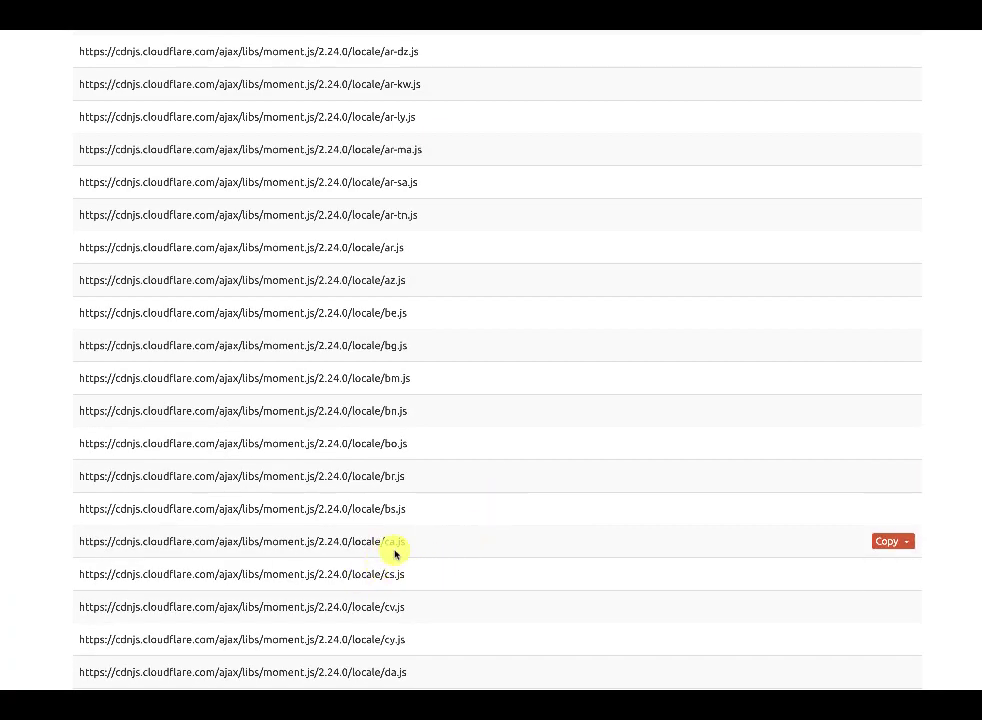
scroll(395, 553, "down", 1)
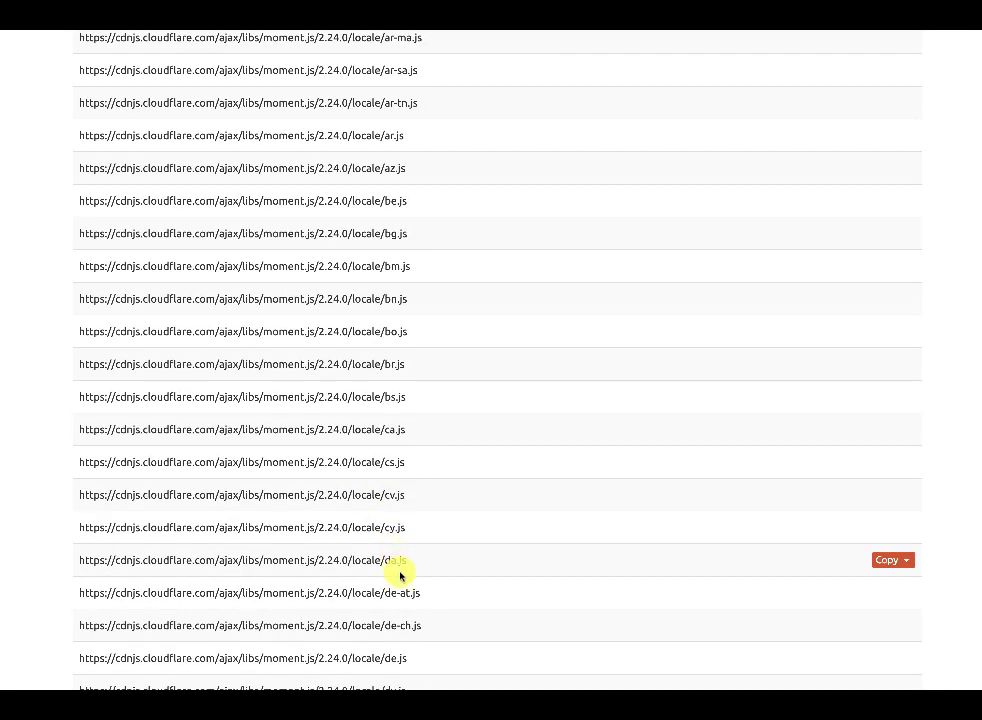
triple_click(386, 492)
left_click(391, 504)
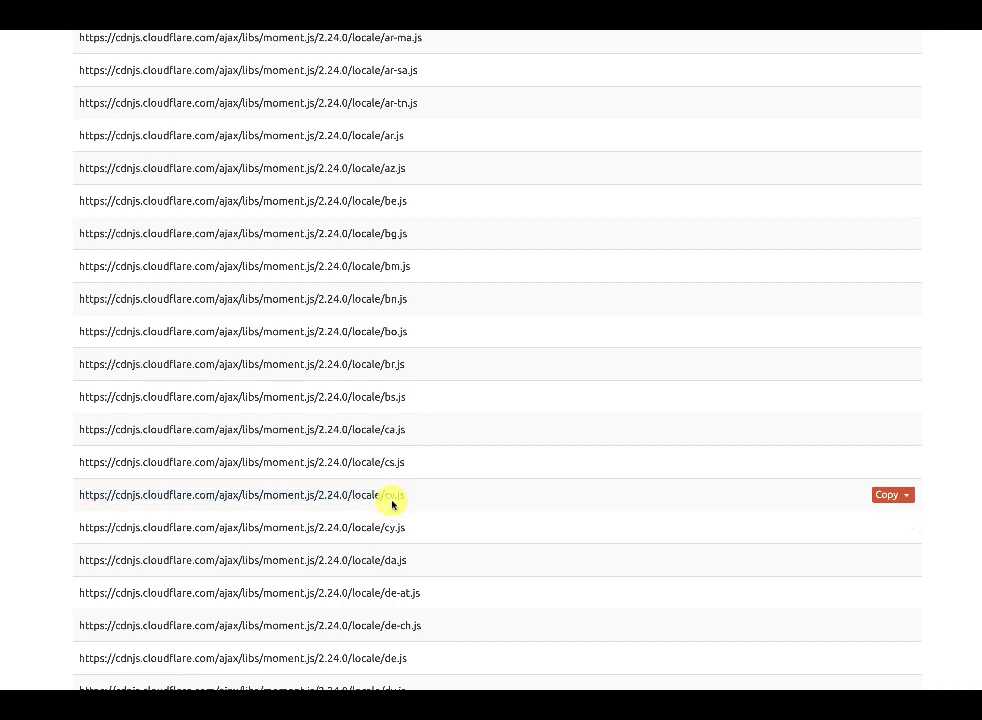
triple_click(390, 494)
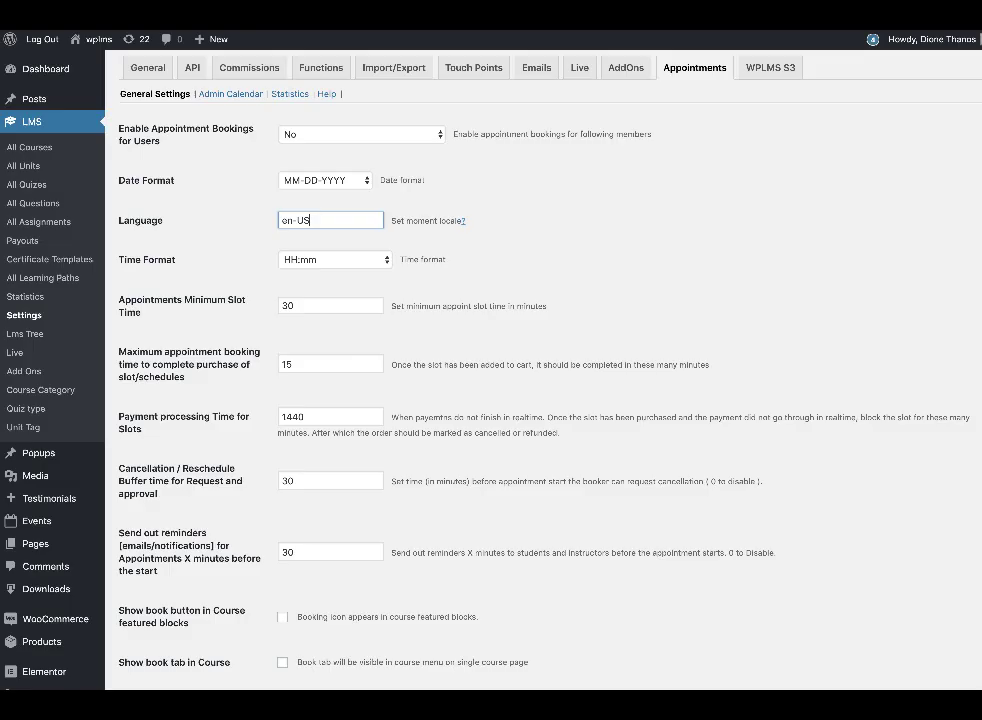
Copy the Language value en-US, search for it in the moment.js locale list, and return to the appointment settings
left_click_drag(316, 219, 279, 218)
key("ctrl+c")
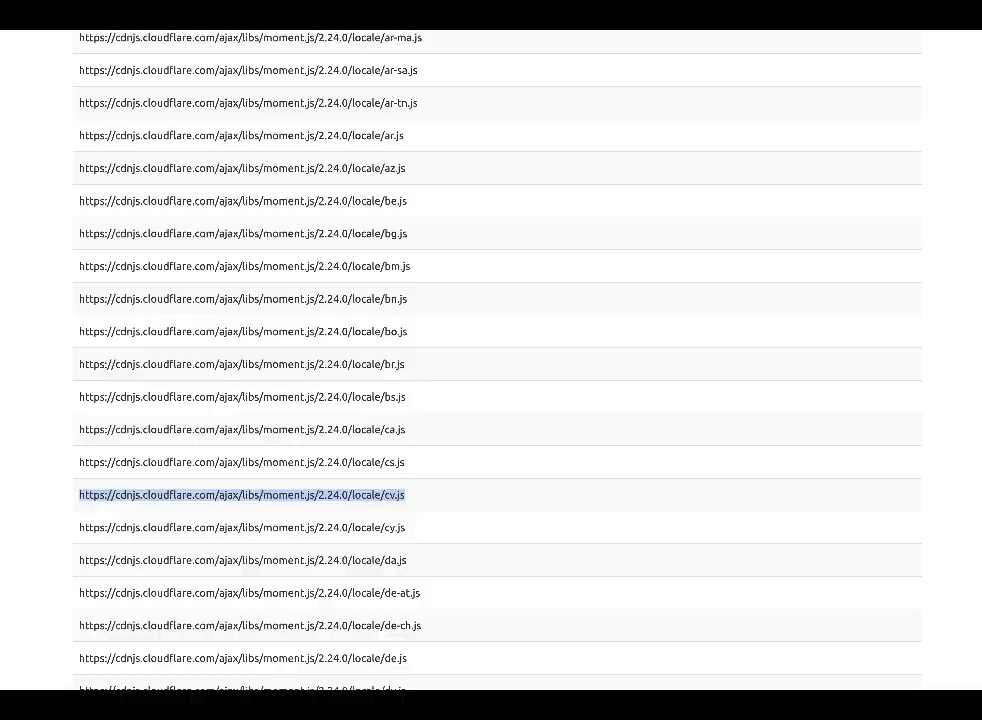
key("ctrl+f")
key("ctrl+v")
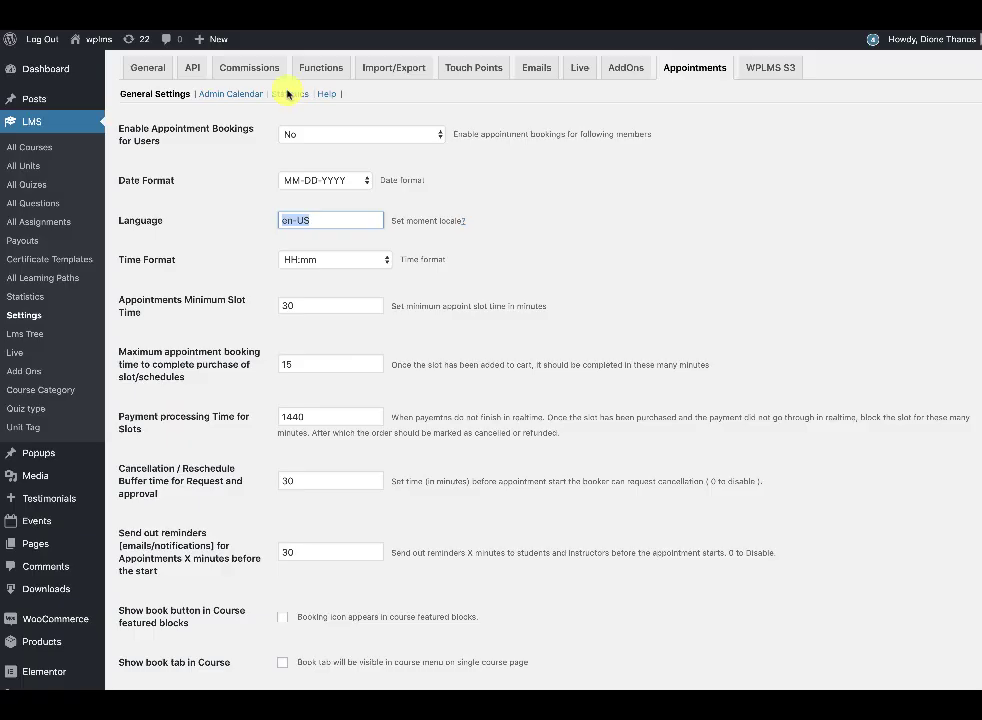
left_click(607, 264)
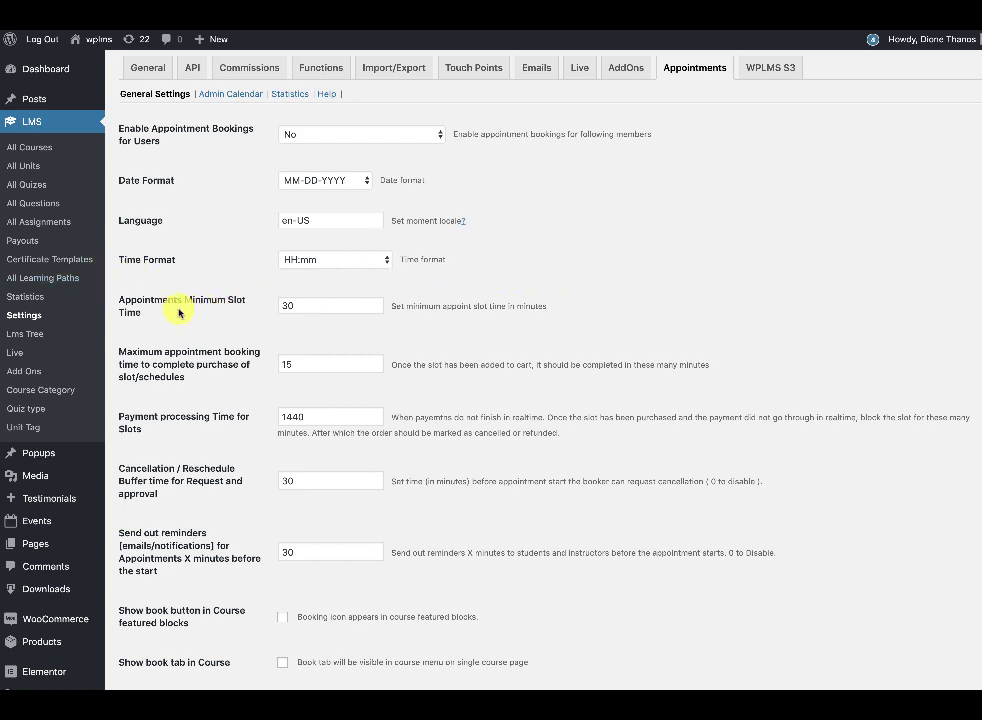
Examine the Appointments Minimum Slot Time and the maximum booking time for completing a slot purchase
left_click(287, 307)
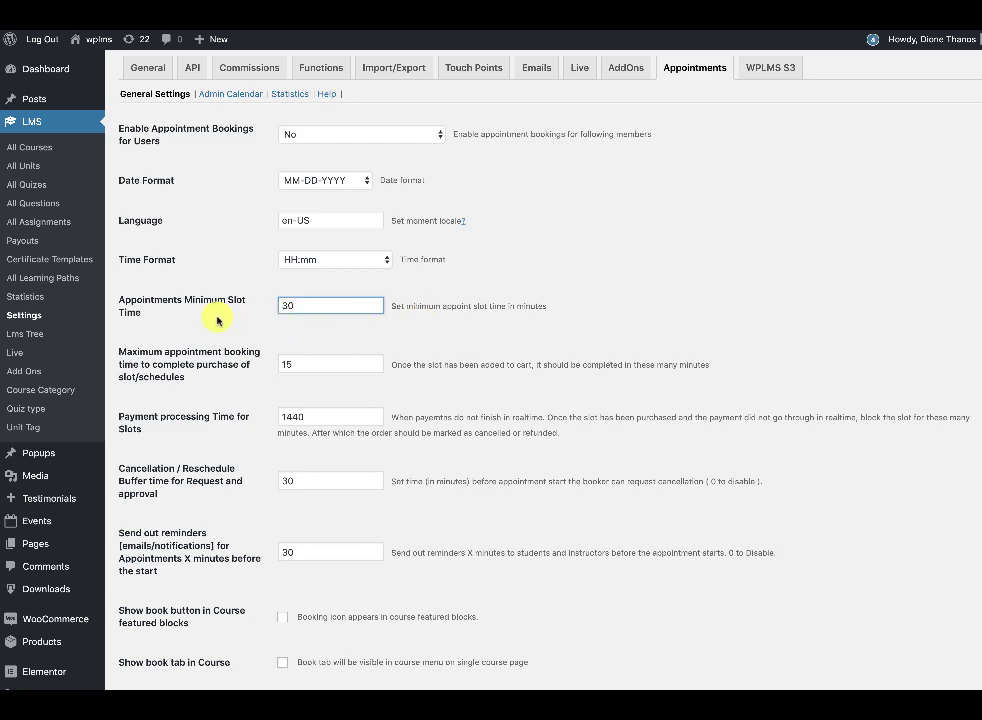
left_click(441, 309)
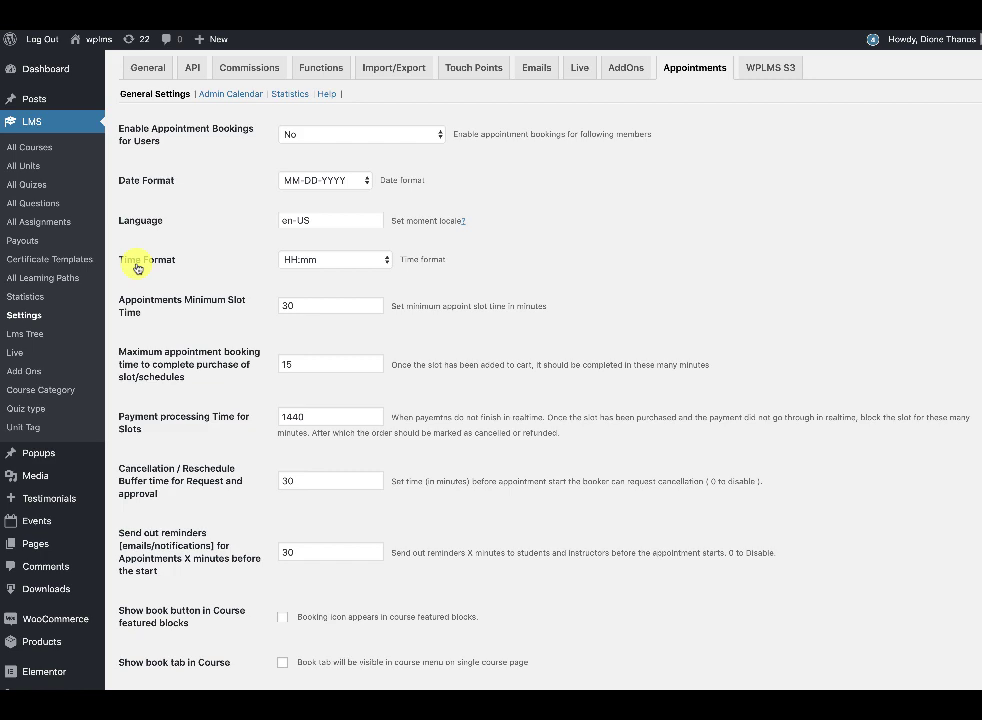
double_click(323, 356)
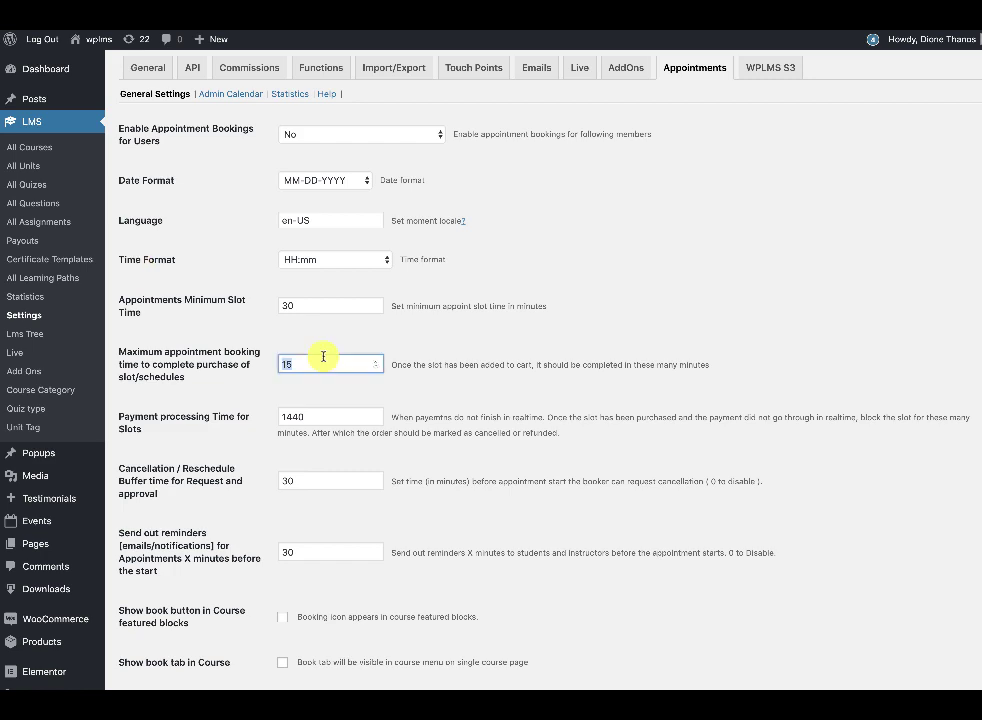
left_click_drag(236, 374, 165, 352)
Look through the remaining appointment settings, including book buttons, refunds, slot colors, directory search, instructor labels and the BigBlueButton server
scroll(183, 493, "down", 2)
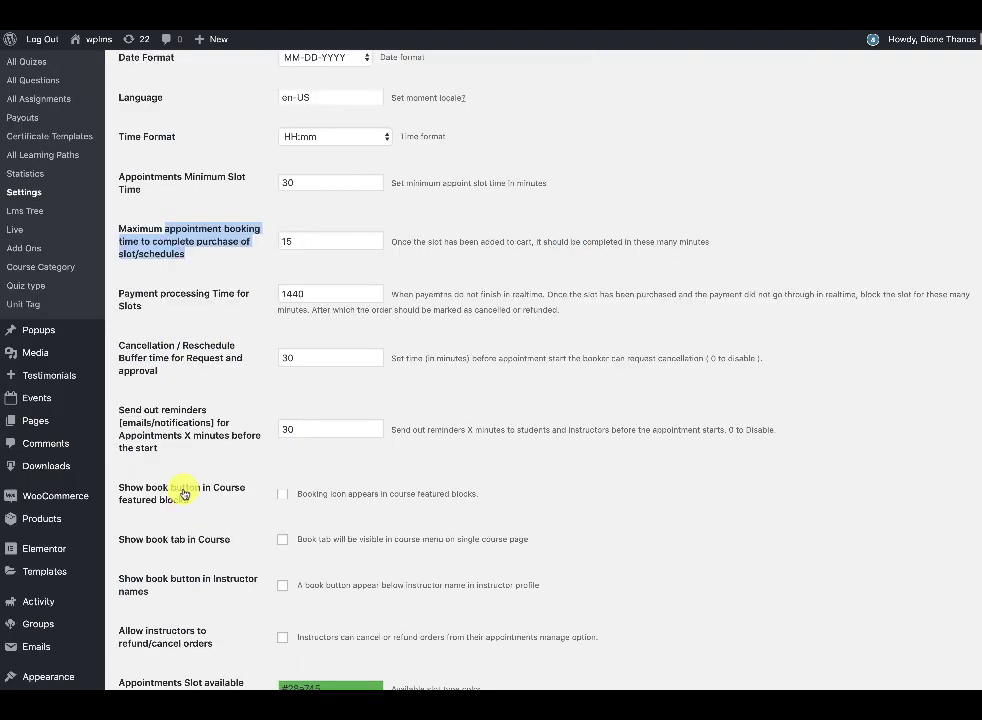
scroll(183, 493, "down", 4)
left_click_drag(215, 421, 119, 421)
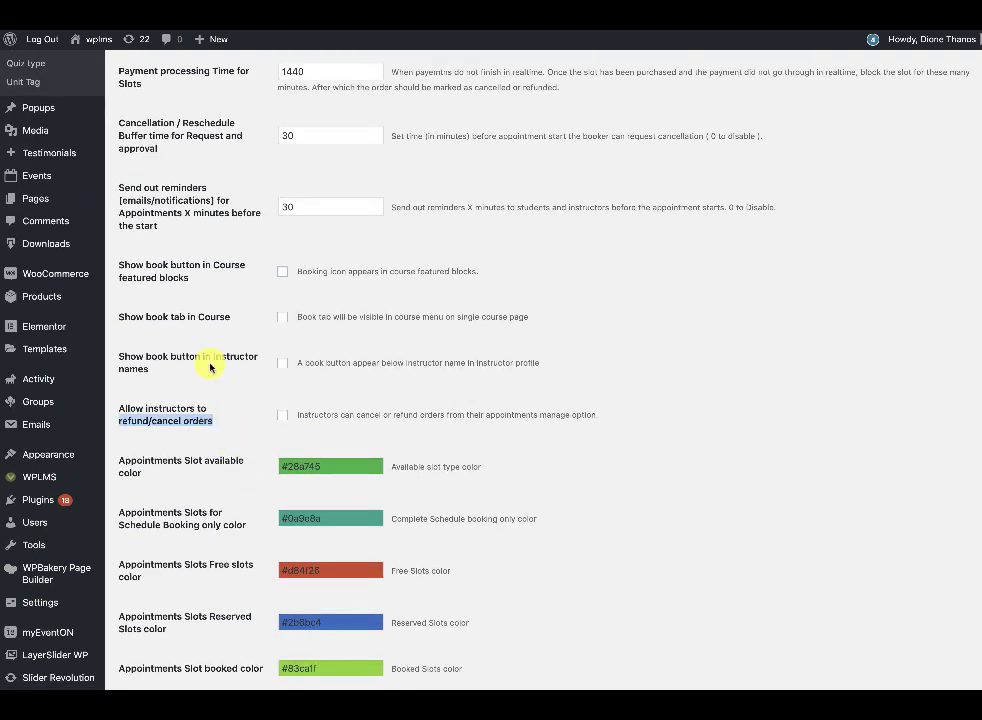
left_click_drag(210, 368, 186, 197)
left_click(254, 334)
scroll(255, 344, "down", 12)
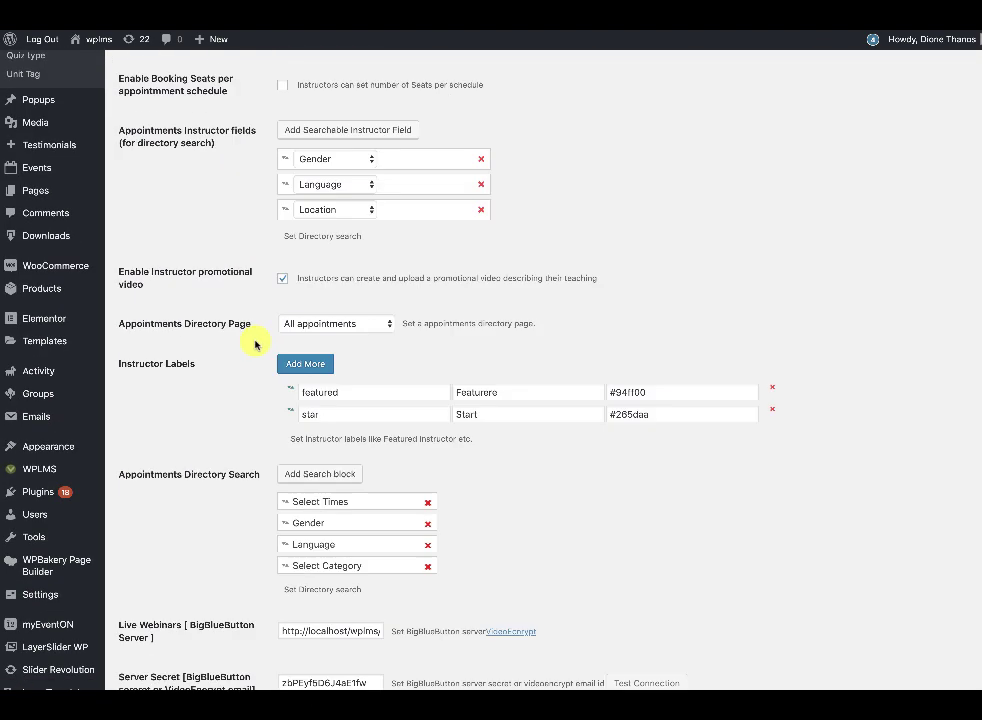
scroll(255, 344, "down", 1)
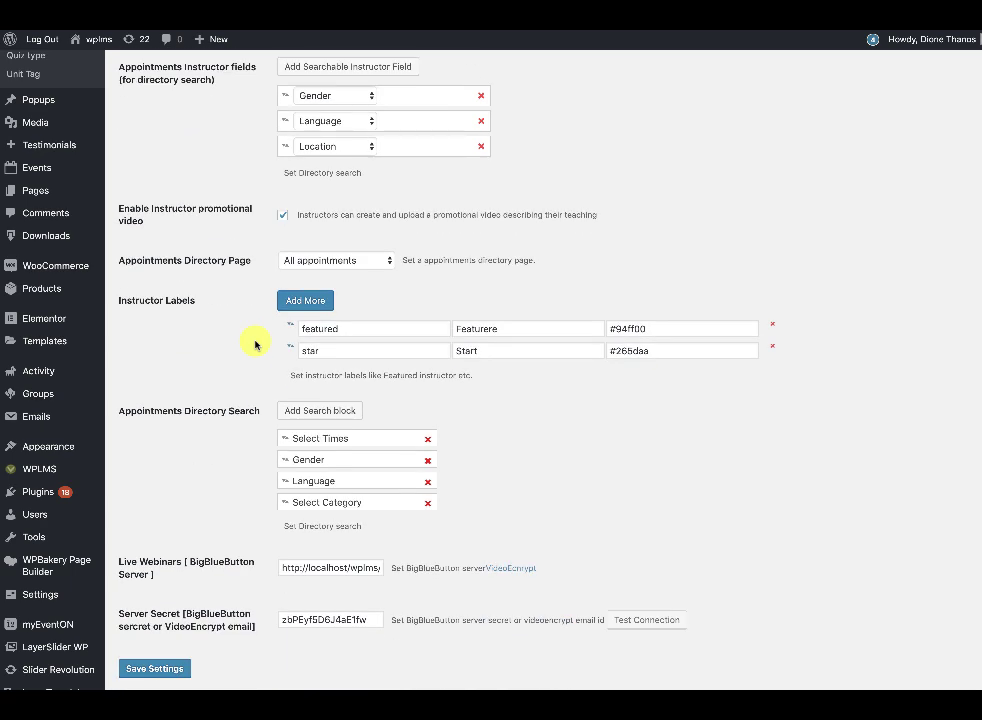
scroll(254, 344, "up", 20)
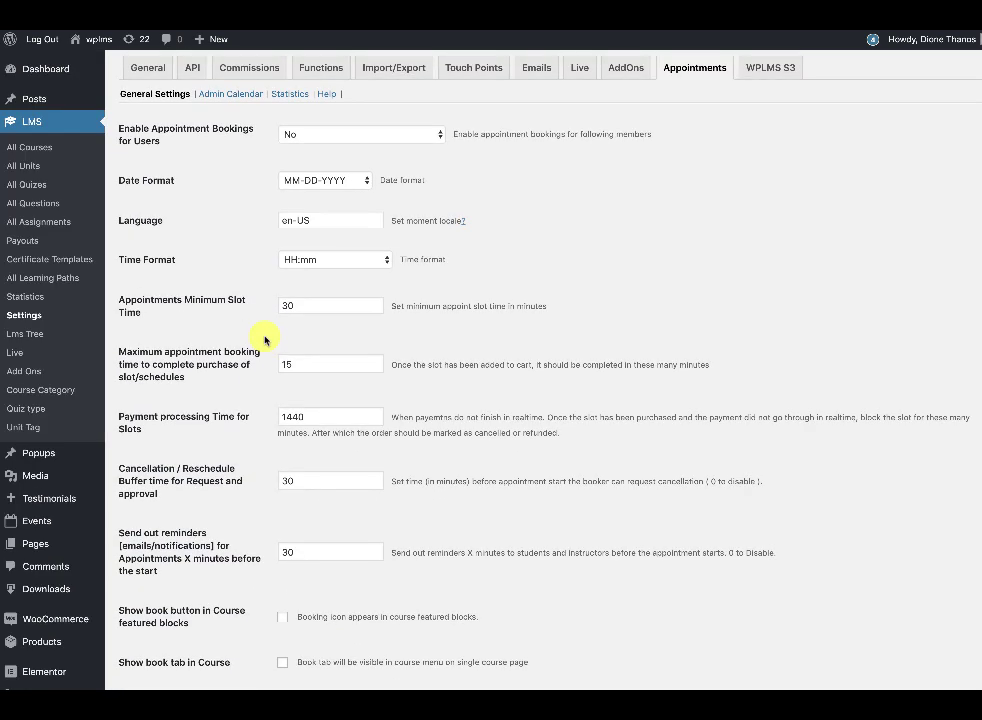
scroll(228, 267, "down", 8)
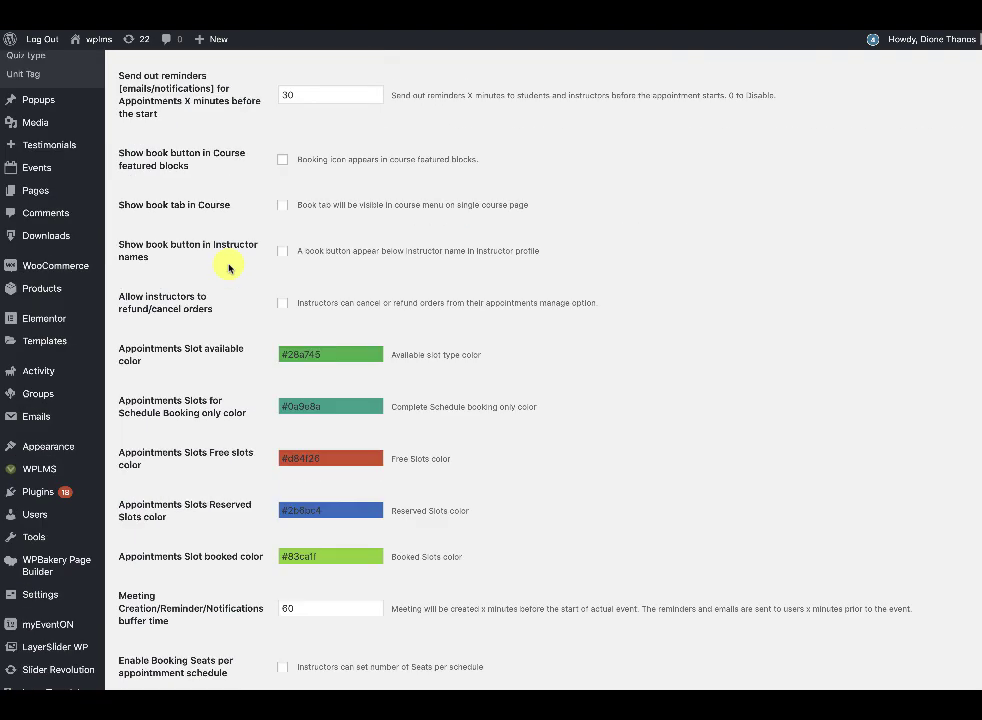
scroll(228, 267, "down", 11)
scroll(226, 658, "up", 19)
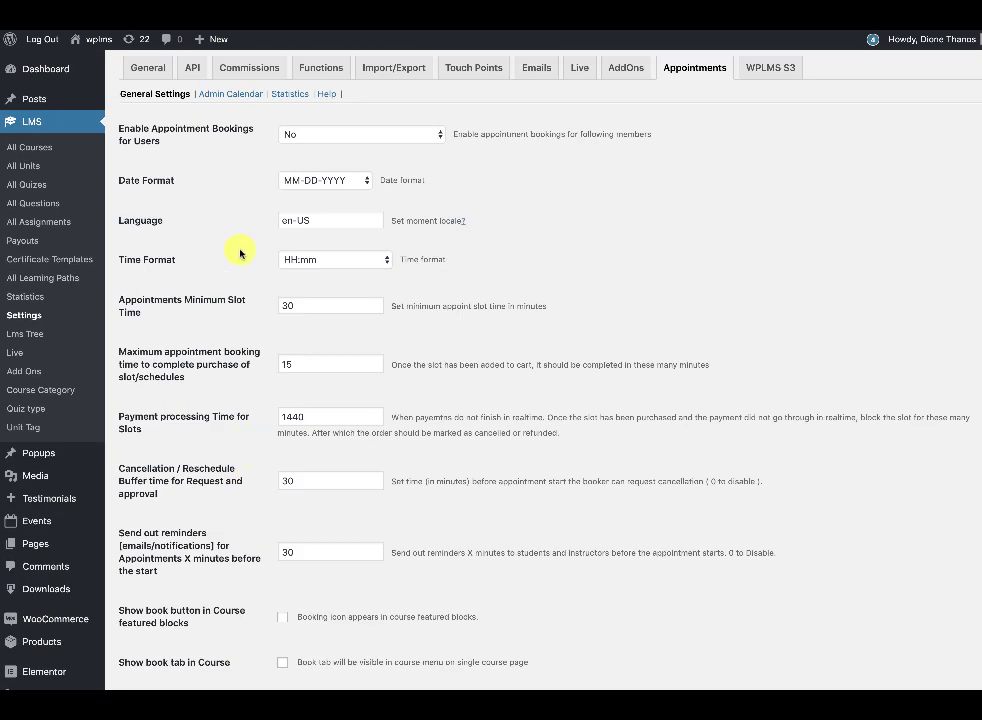
scroll(720, 458, "down", 20)
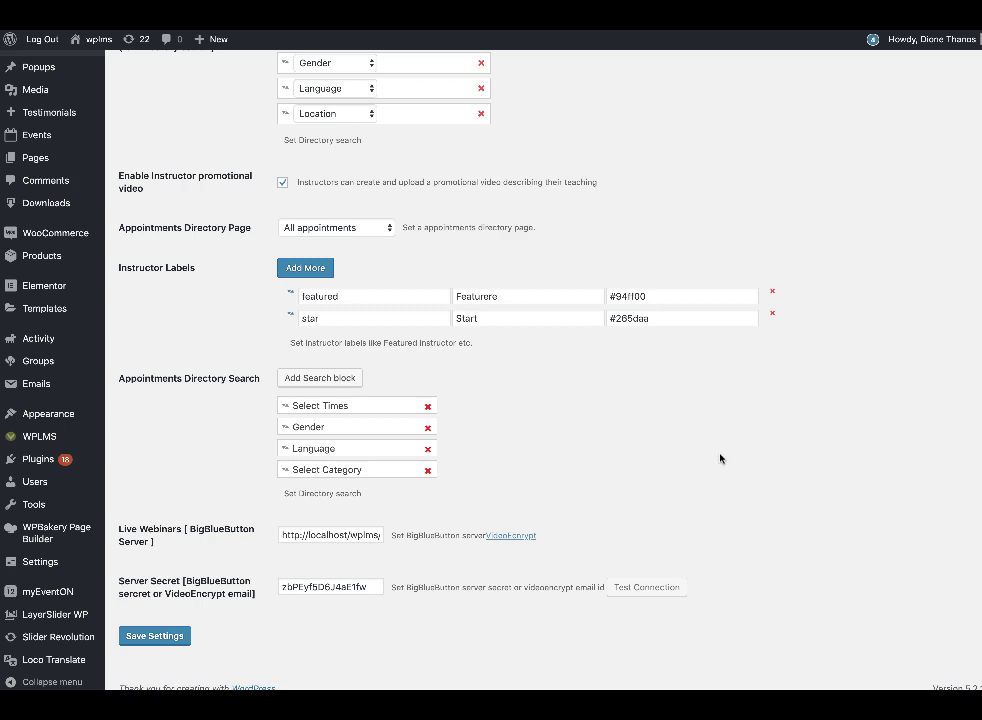
Open the WordPress permalink settings and review the options down to the end of the page
mouse_move(30, 561)
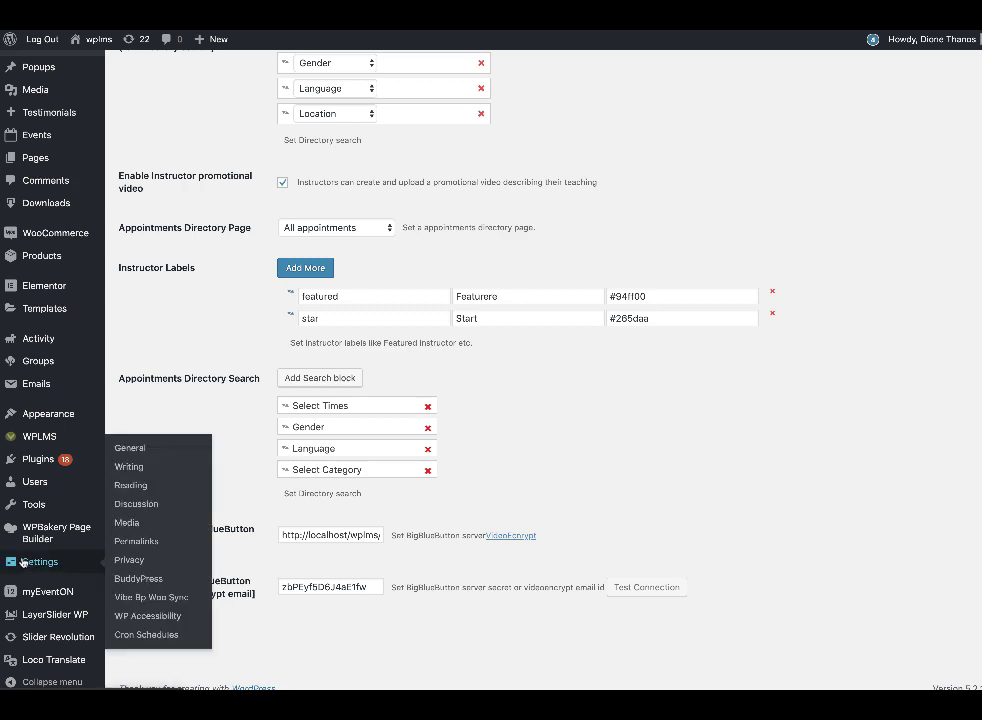
left_click(136, 541)
scroll(437, 480, "down", 5)
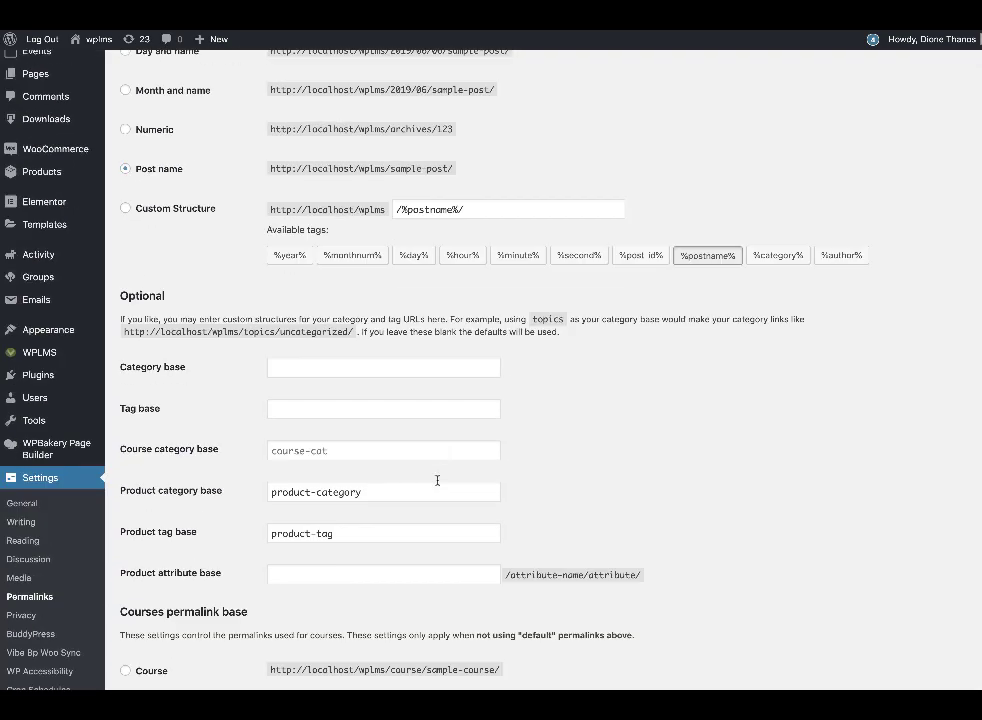
scroll(437, 485, "down", 10)
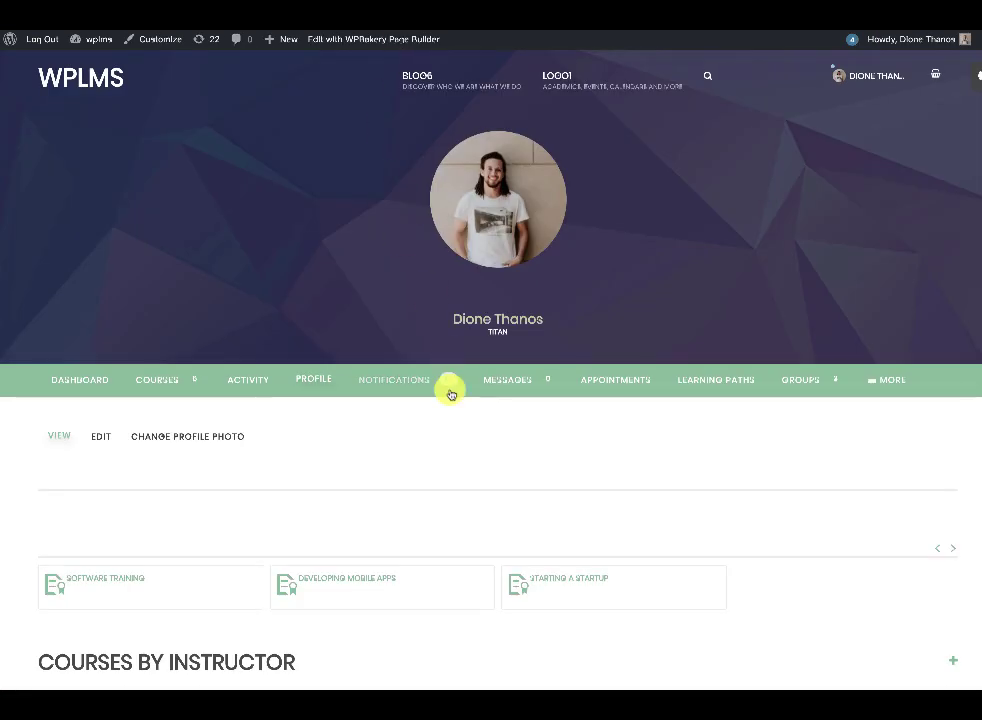
Open the Appointments section of the instructor profile, view the bookings, and bring up the general appointment settings
left_click(620, 379)
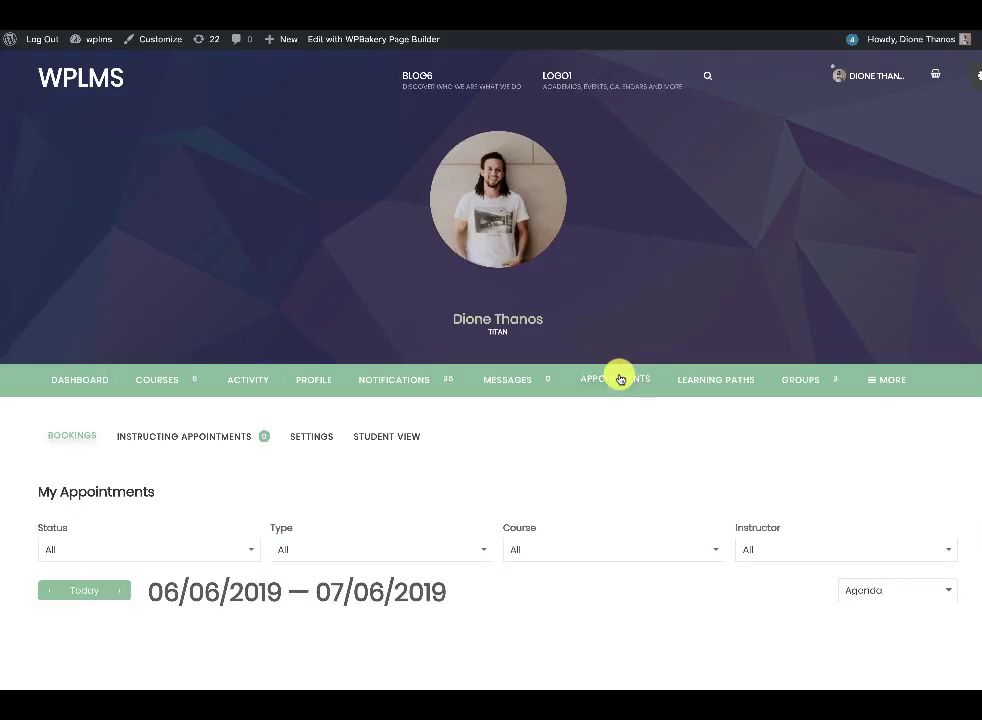
scroll(620, 400, "down", 1)
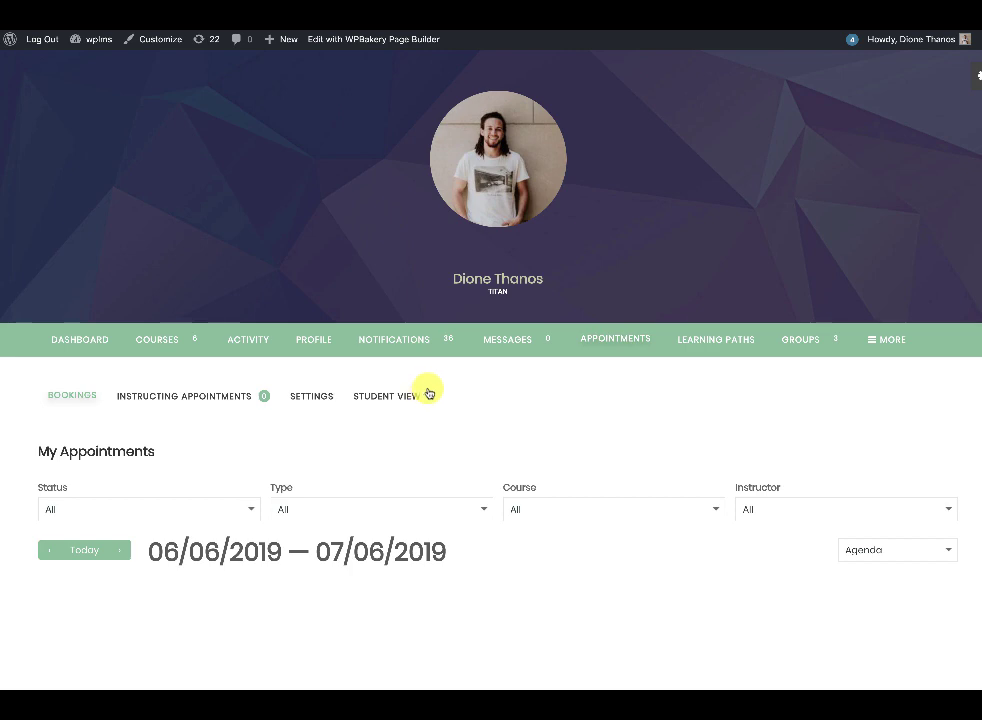
scroll(428, 393, "down", 2)
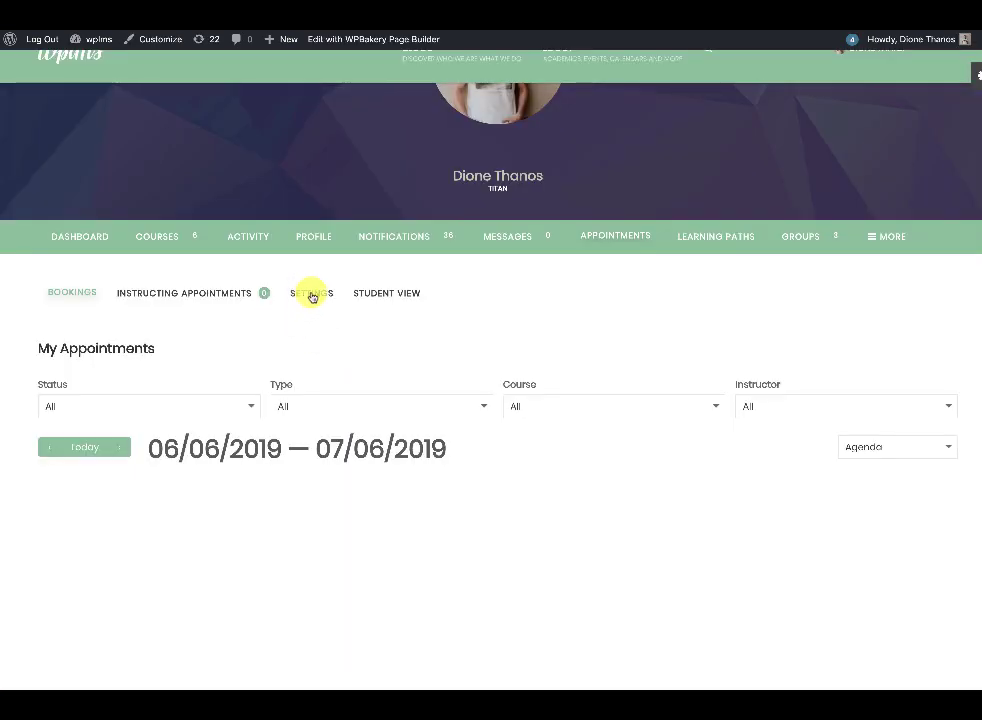
left_click(311, 294)
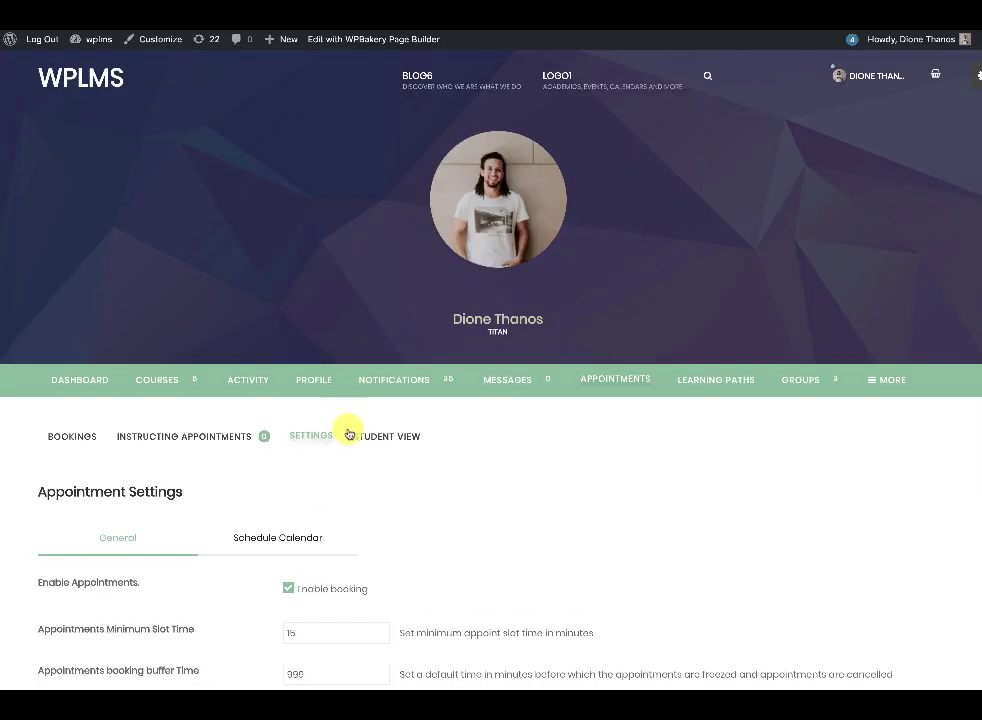
scroll(438, 447, "down", 2)
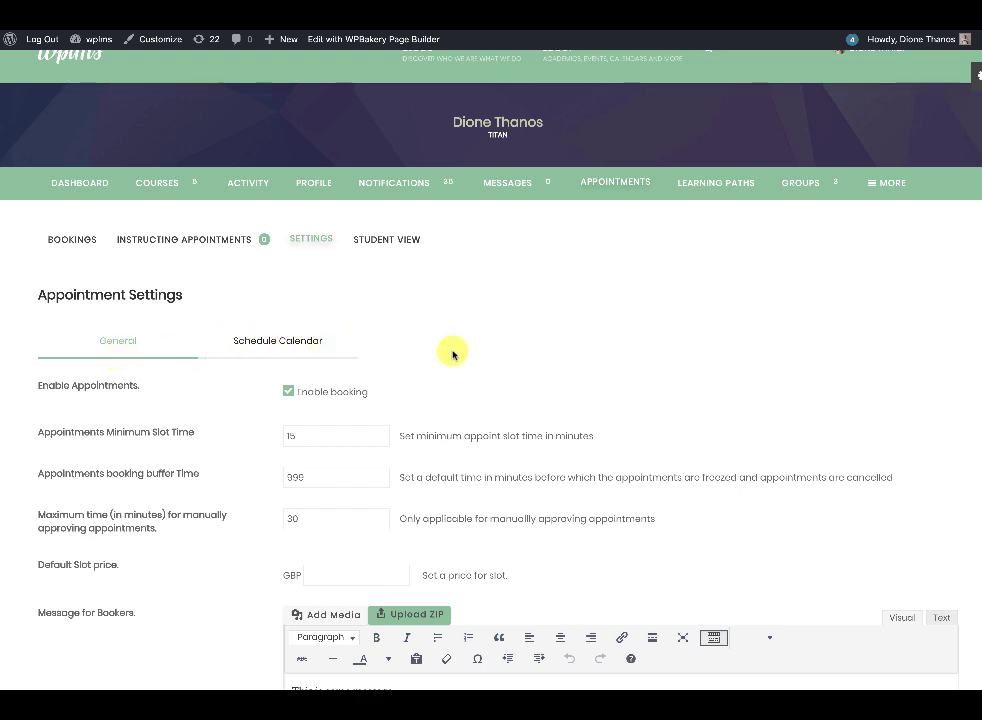
Review the instructor's general appointment settings, including slot time, booking buffer, manual approval time, message for bookers, email reminders and promotional video
scroll(527, 350, "down", 1)
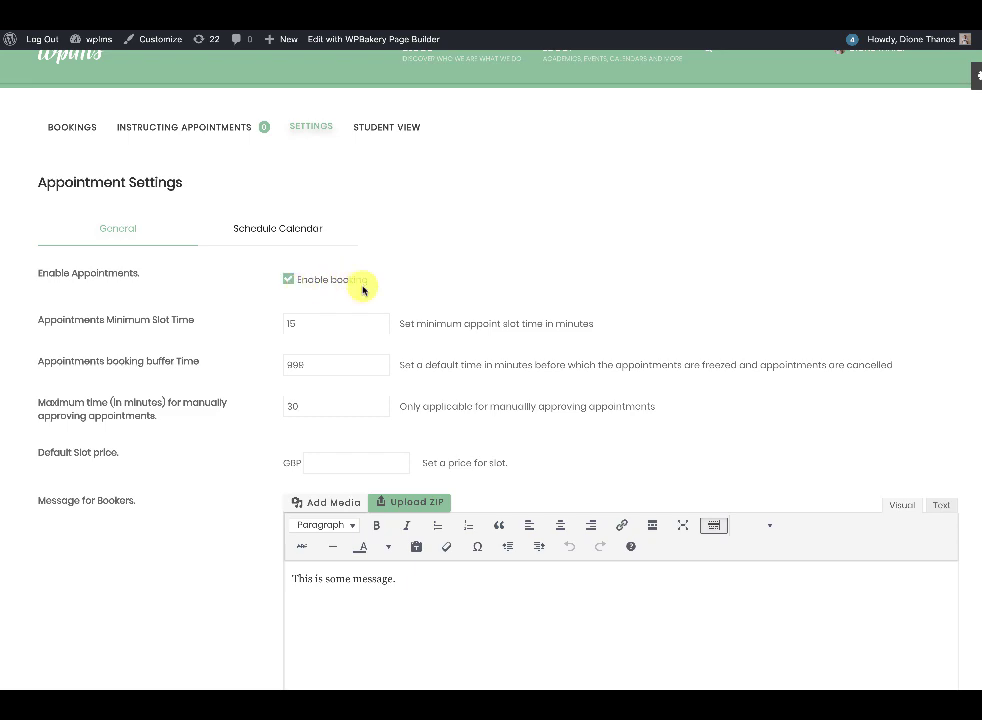
scroll(355, 291, "down", 1)
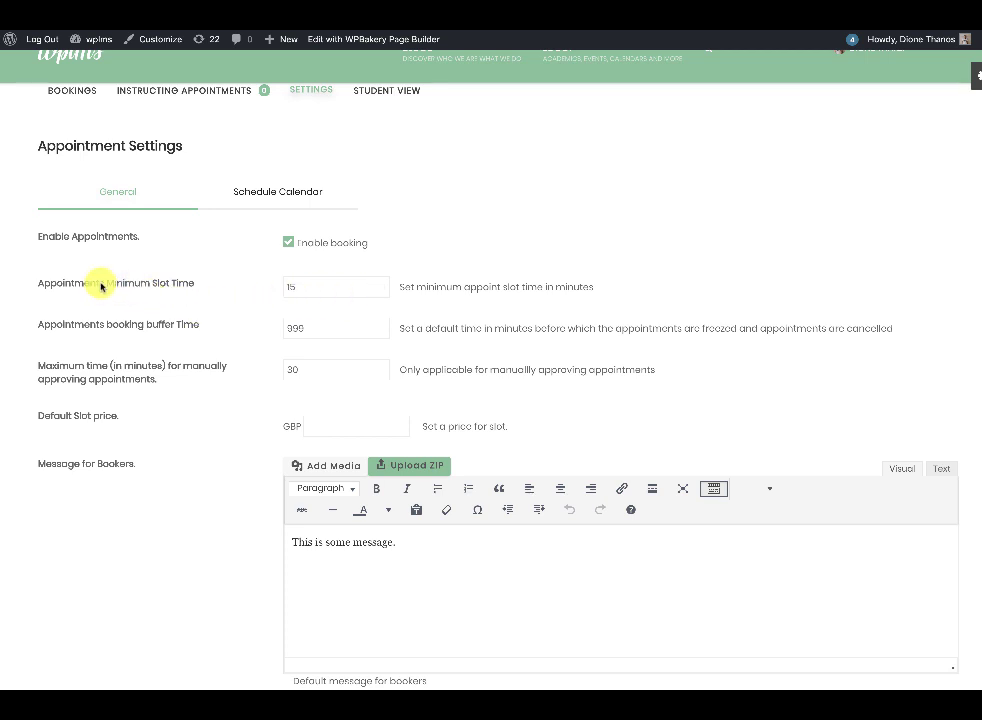
left_click_drag(104, 287, 219, 291)
left_click_drag(106, 325, 263, 329)
scroll(250, 335, "down", 1)
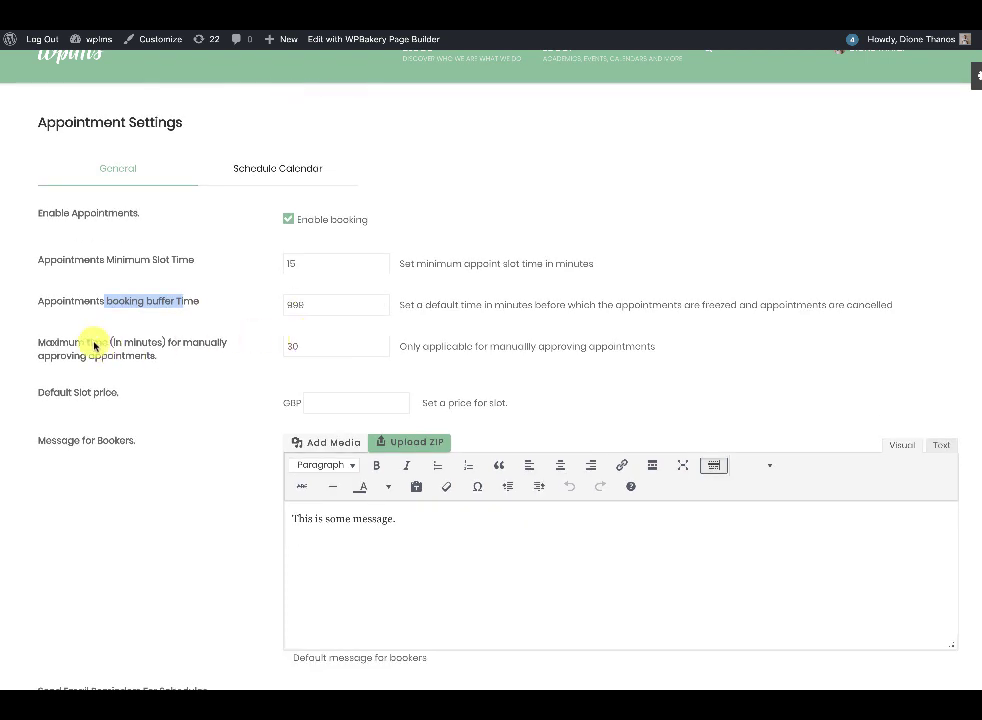
left_click_drag(51, 342, 160, 358)
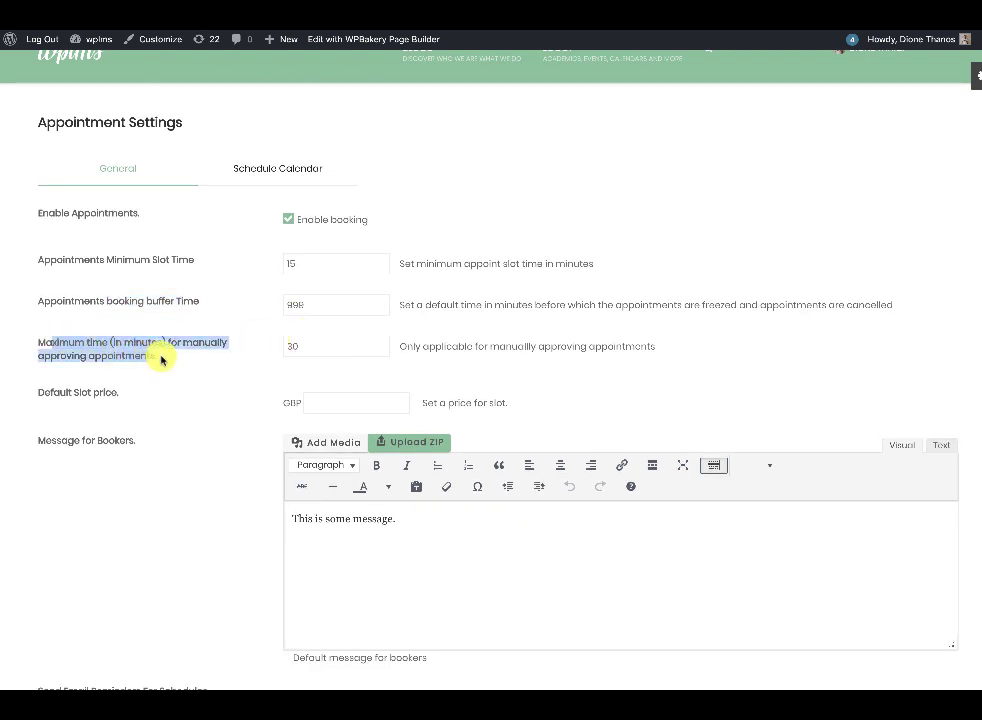
left_click(161, 359)
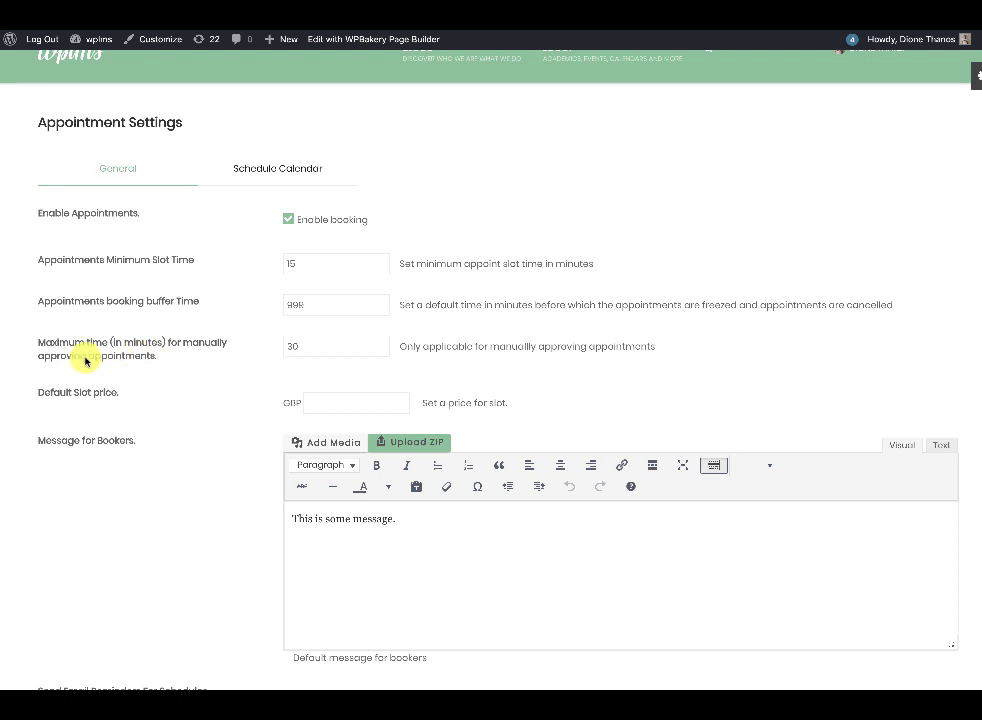
scroll(301, 357, "down", 2)
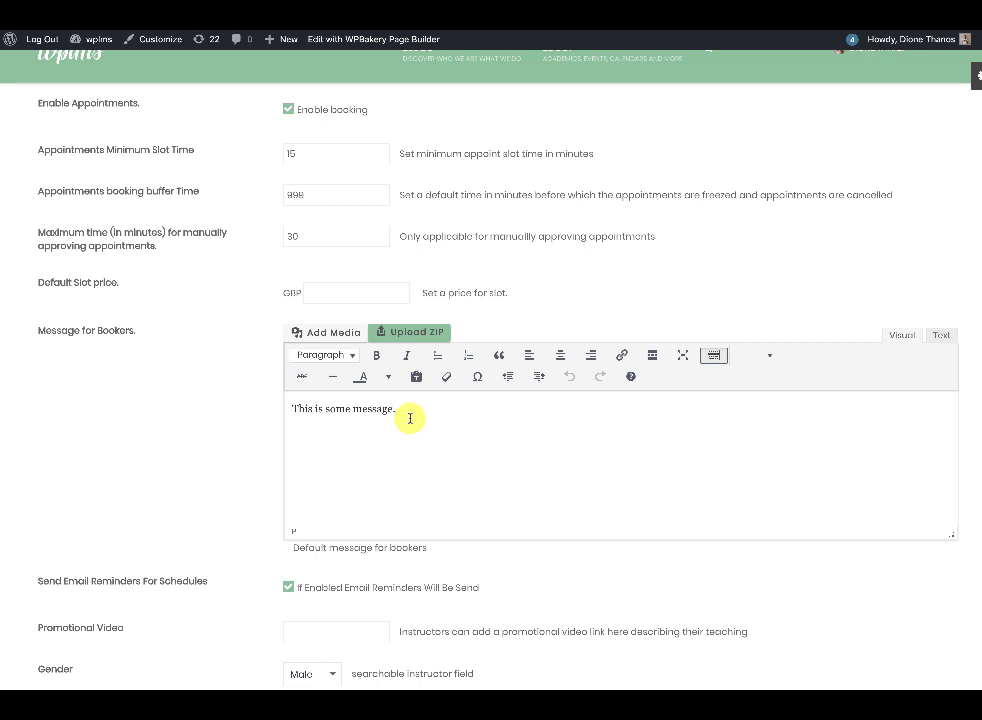
scroll(400, 474, "down", 2)
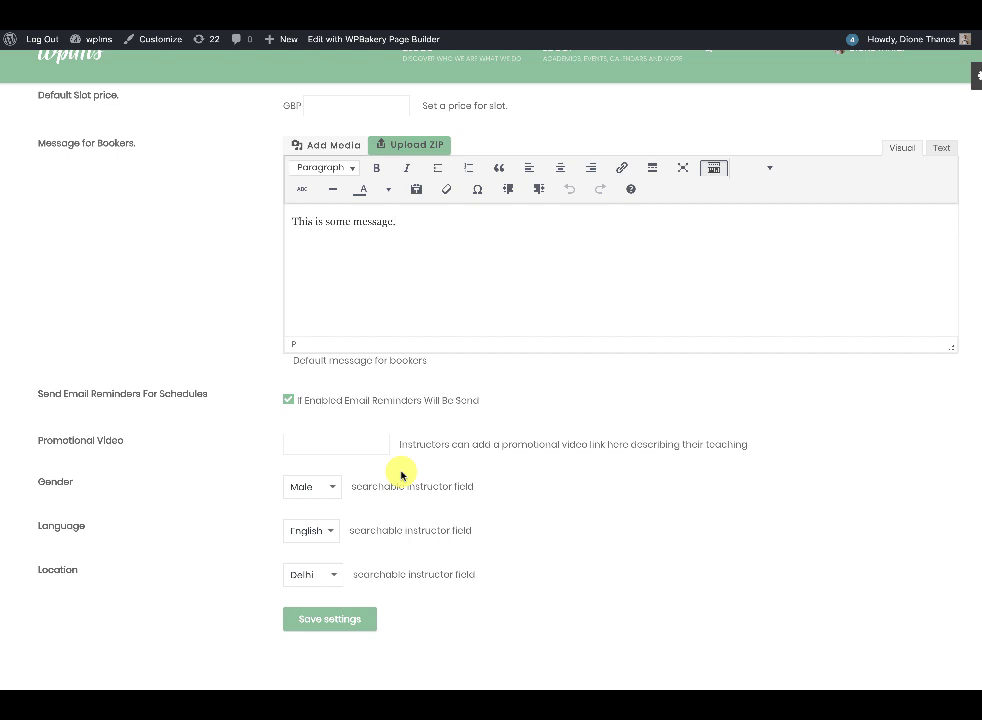
left_click(351, 450)
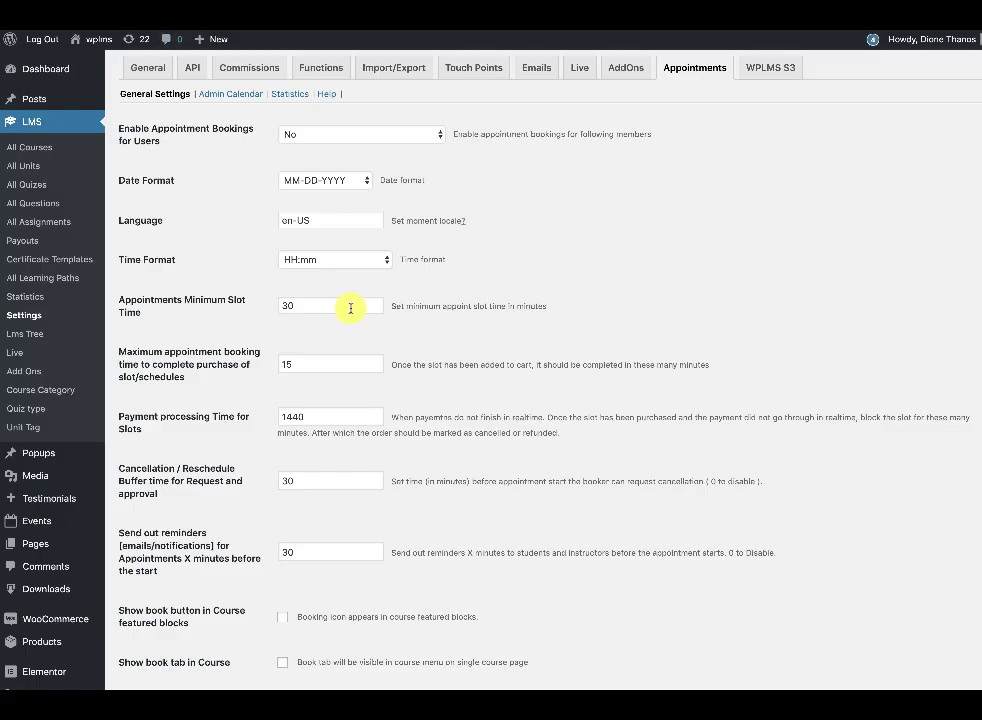
Switch to the LMS admin Appointments settings and check the options of the Gender searchable instructor field
scroll(351, 307, "down", 10)
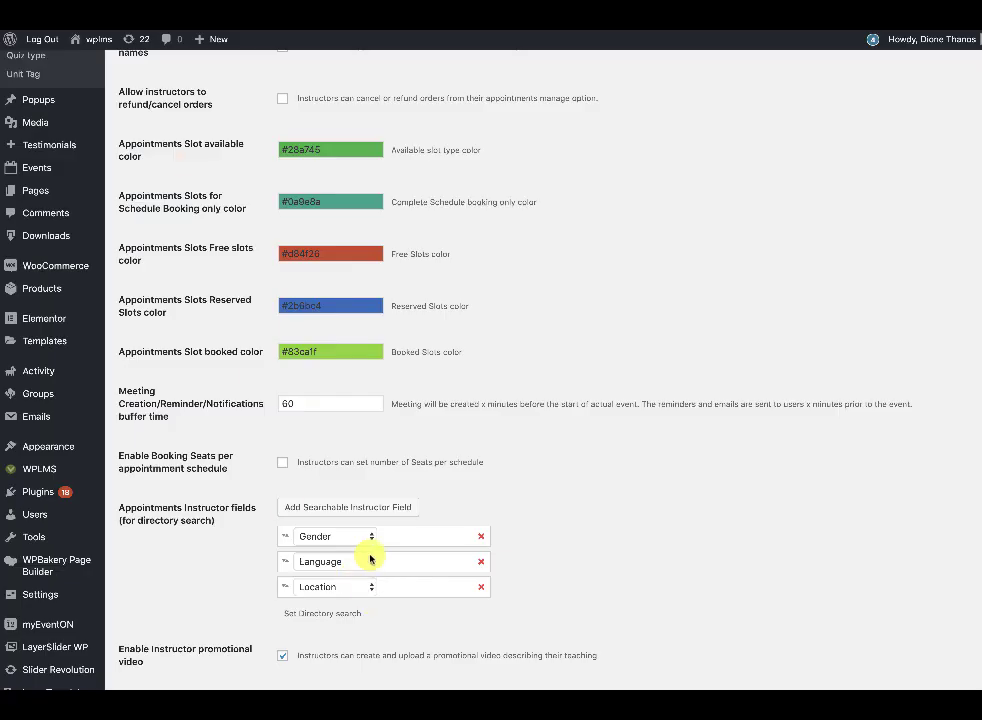
left_click(361, 541)
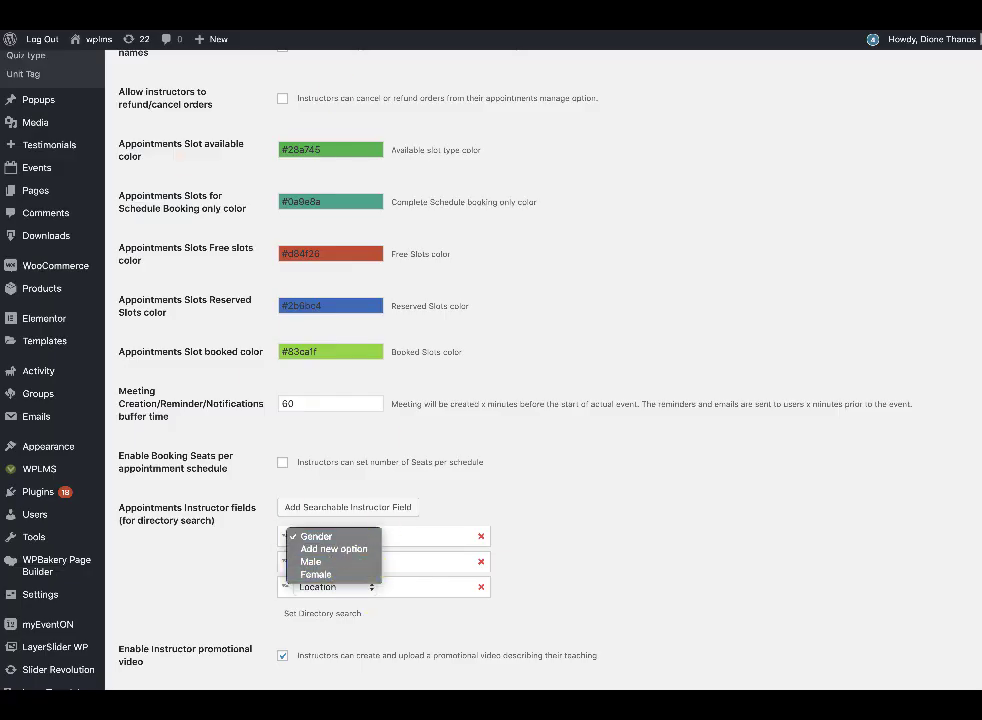
left_click(318, 536)
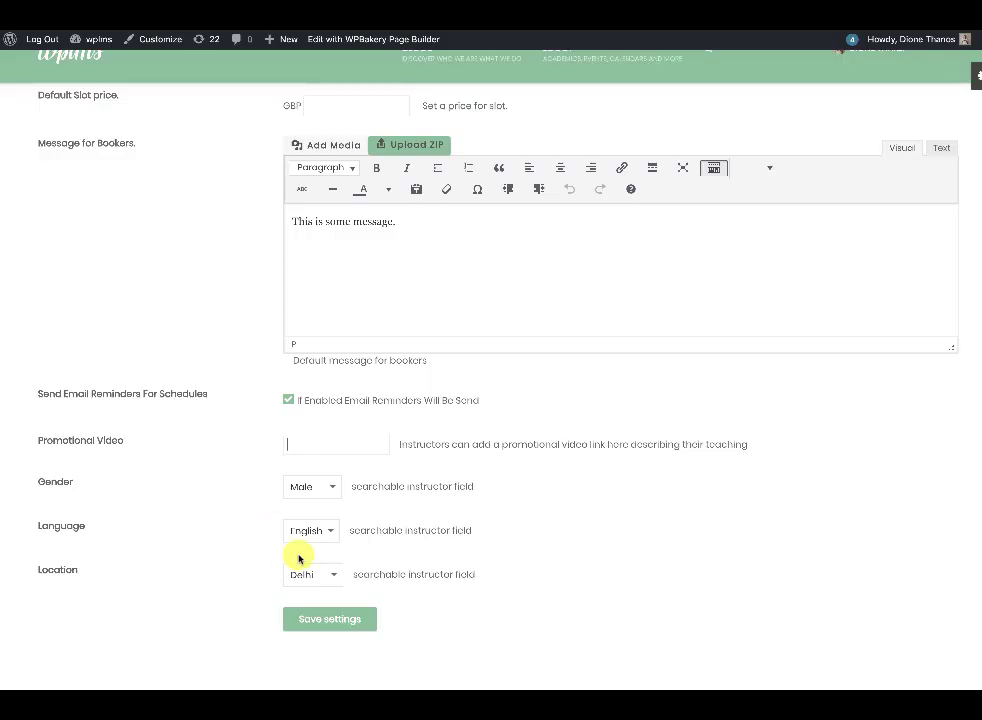
Return to the instructor's appointment settings and check the choices offered for Gender, Language and Location
left_click(312, 488)
left_click(336, 534)
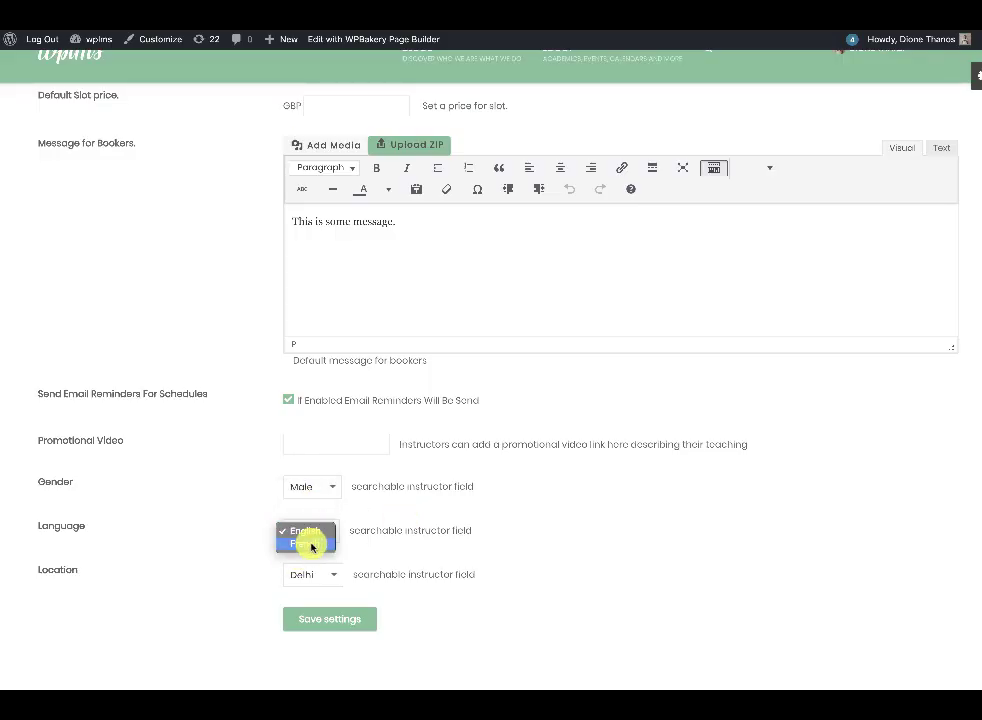
left_click(329, 576)
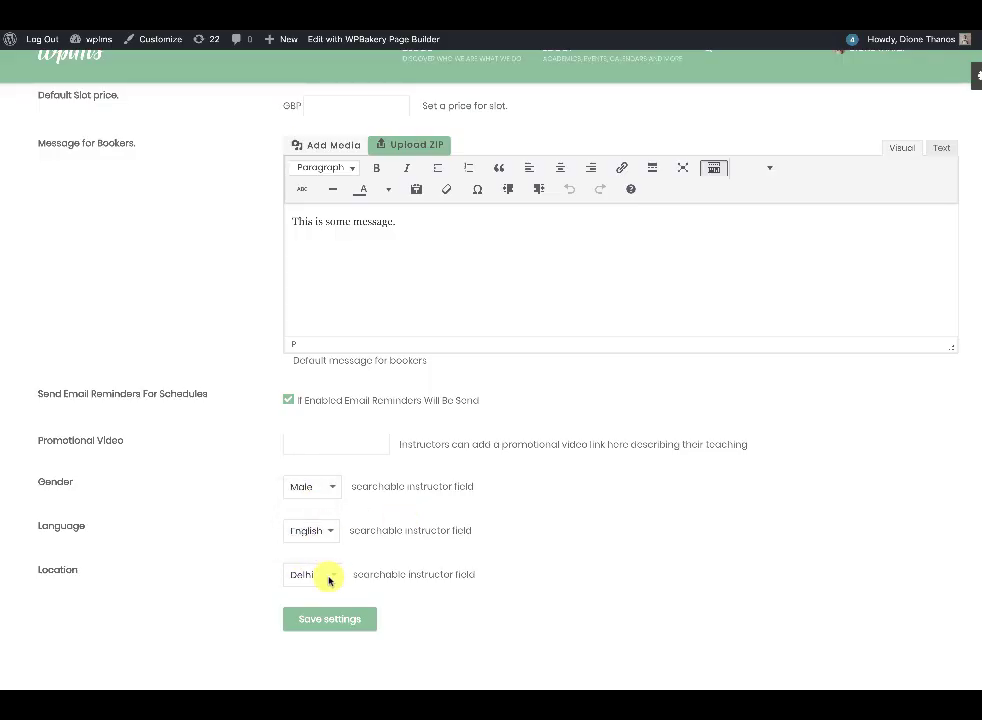
left_click(329, 576)
left_click(533, 531)
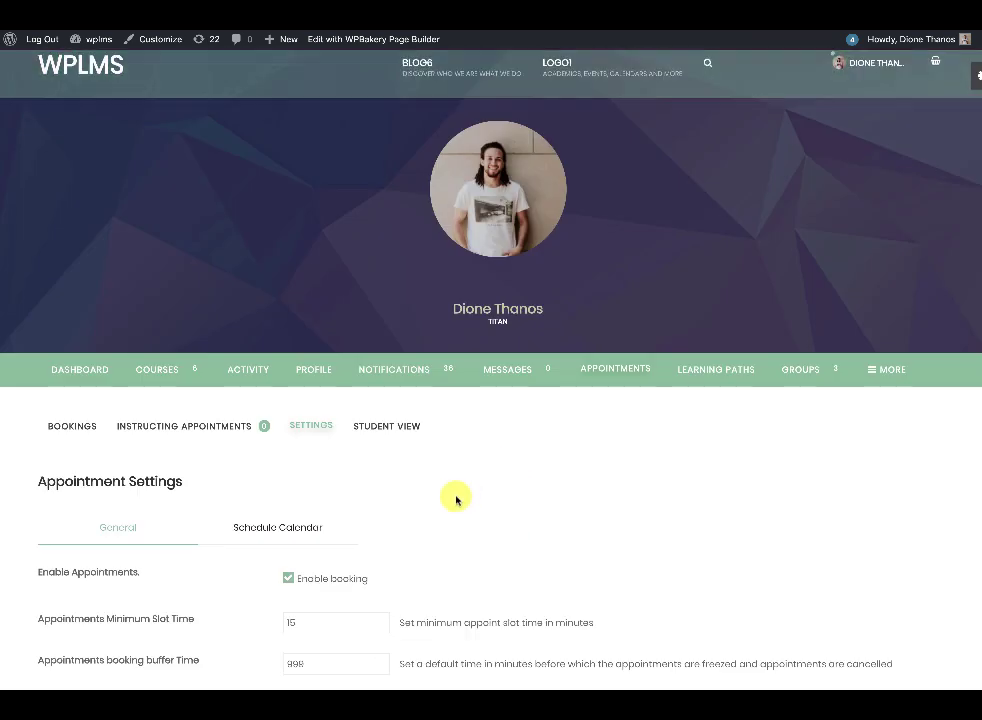
Open the instructor's Schedule Calendar and examine the availability schedules and the June 2019 calendar
scroll(456, 498, "down", 3)
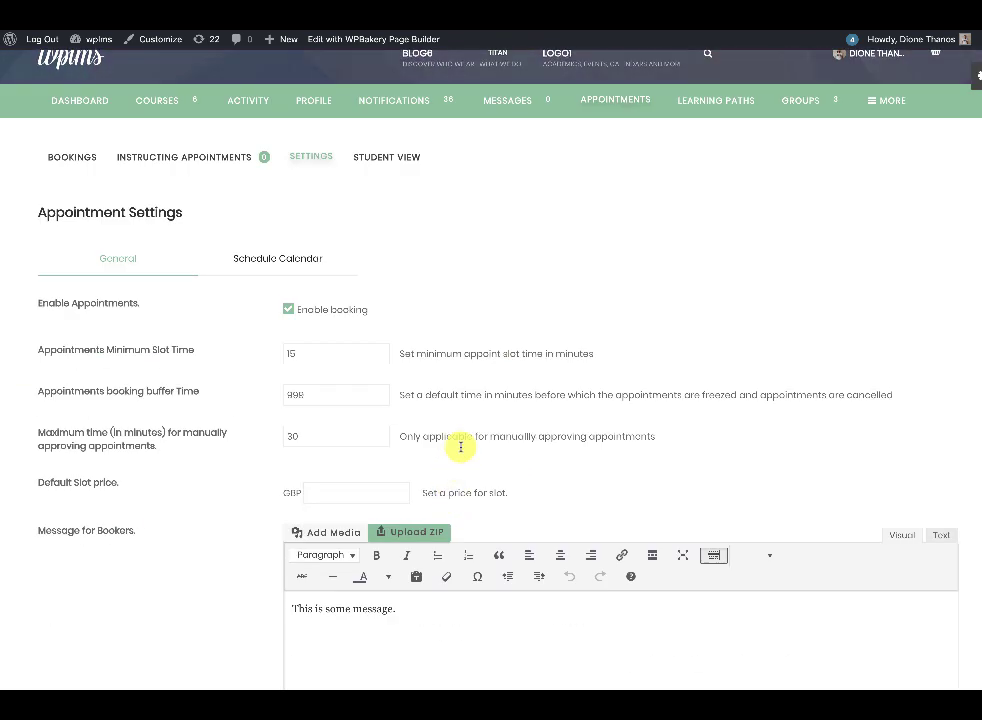
left_click(269, 263)
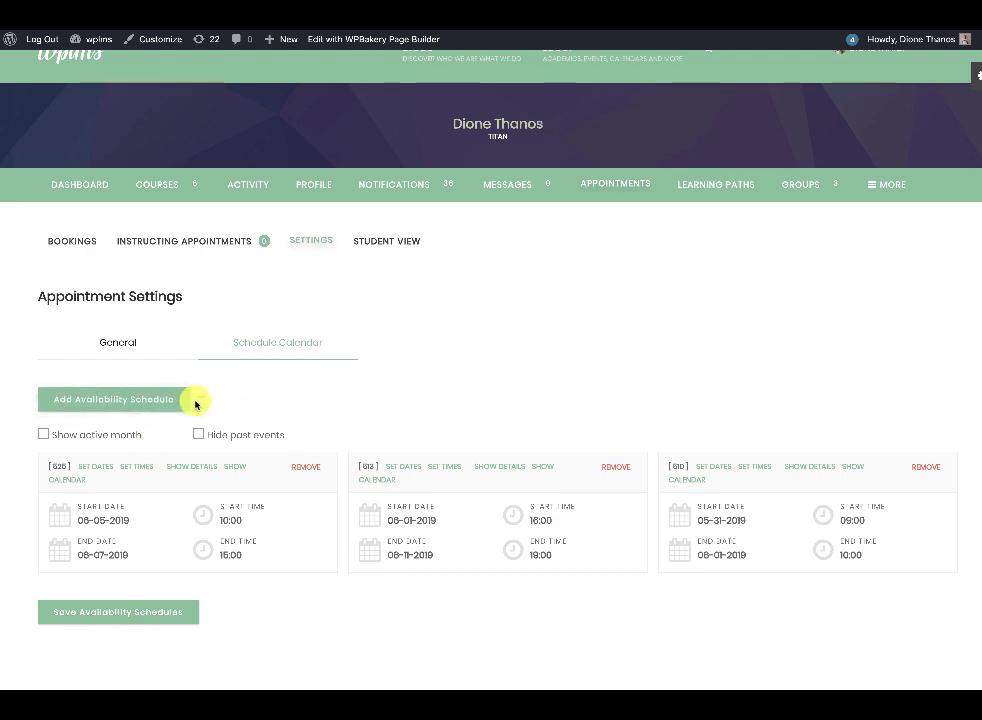
scroll(197, 402, "down", 1)
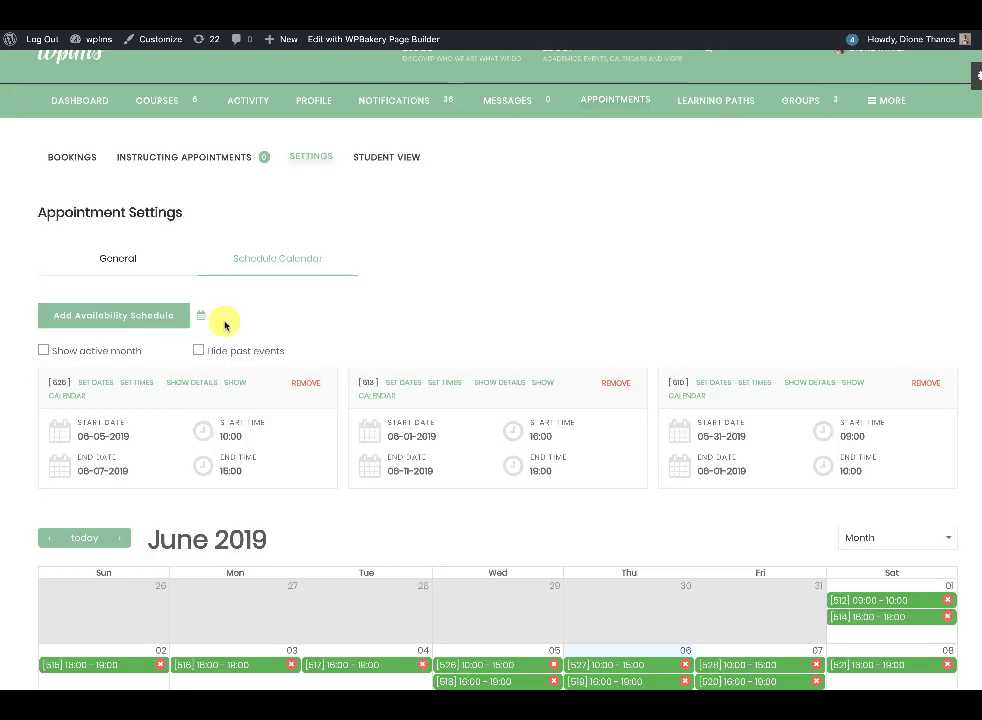
scroll(645, 258, "down", 1)
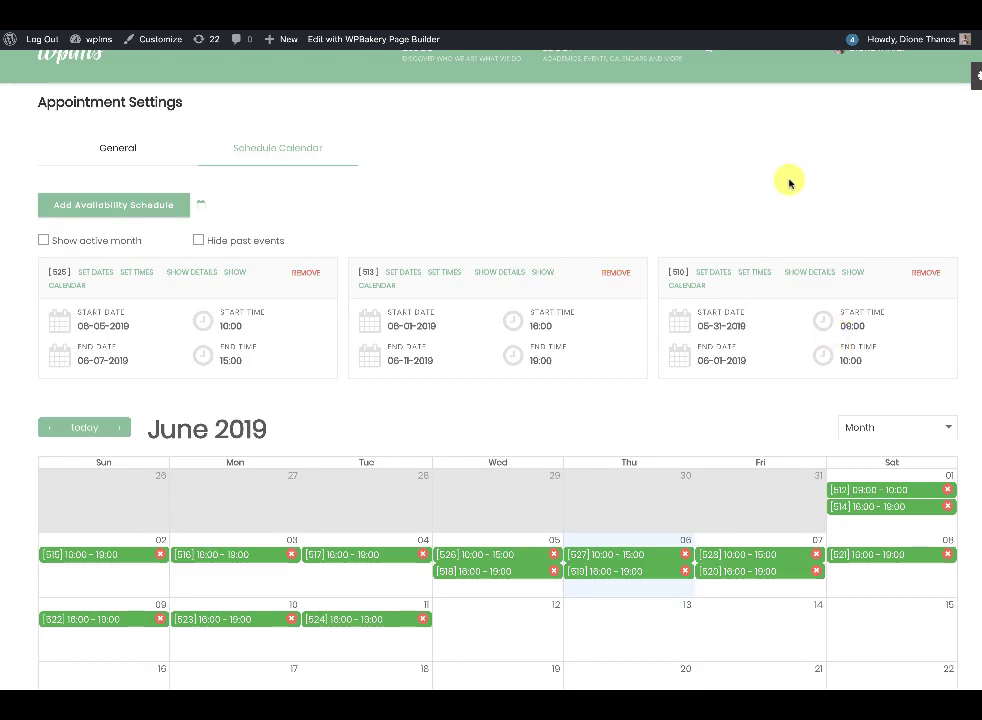
scroll(796, 194, "down", 2)
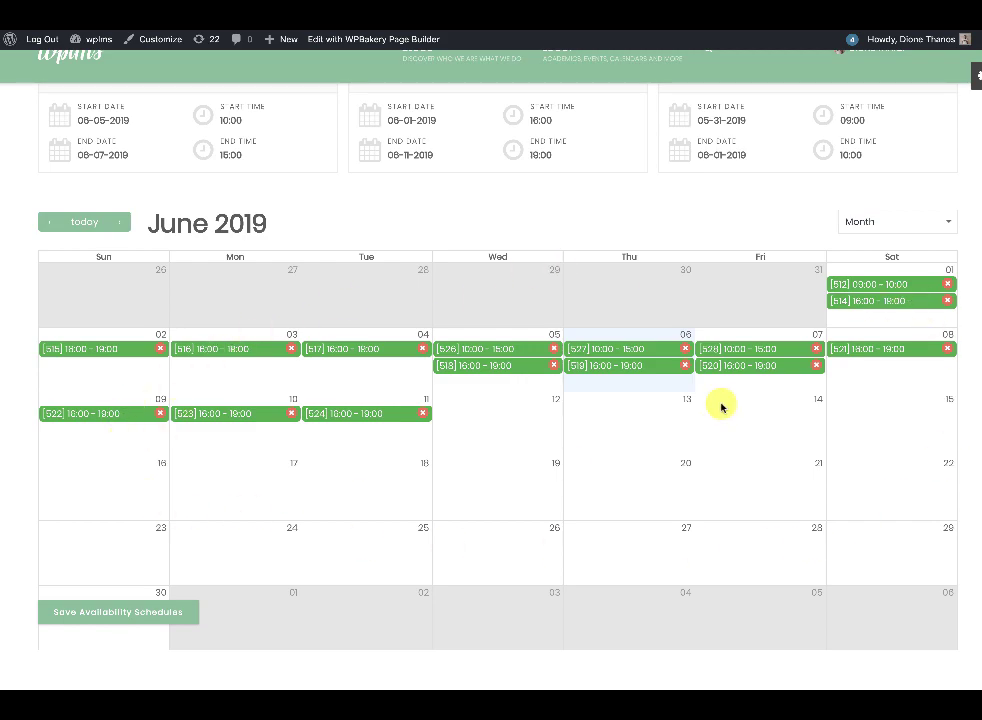
scroll(615, 414, "up", 3)
scroll(615, 414, "down", 1)
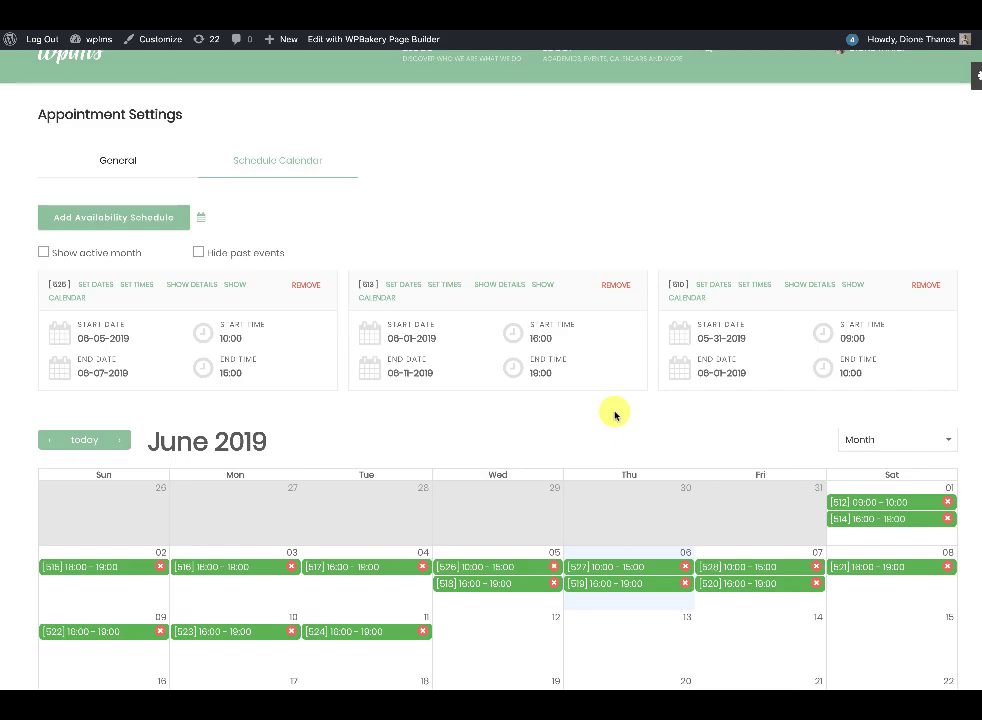
scroll(615, 414, "down", 2)
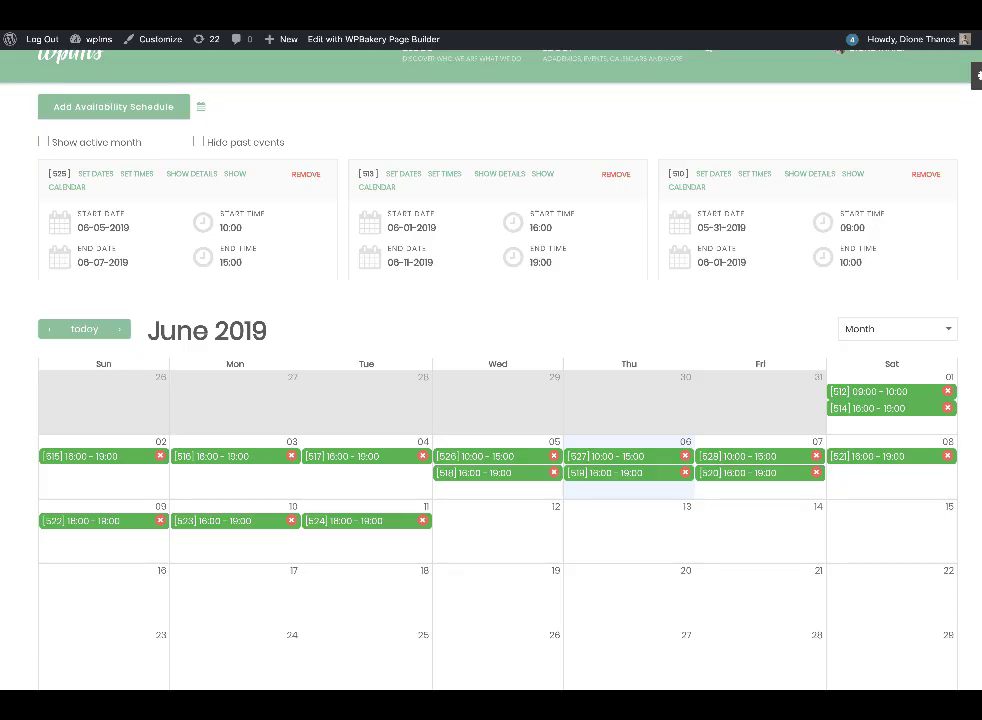
Add an availability schedule and select the dates June 13 to June 29, 2019 for it in the calendar
left_click(116, 105)
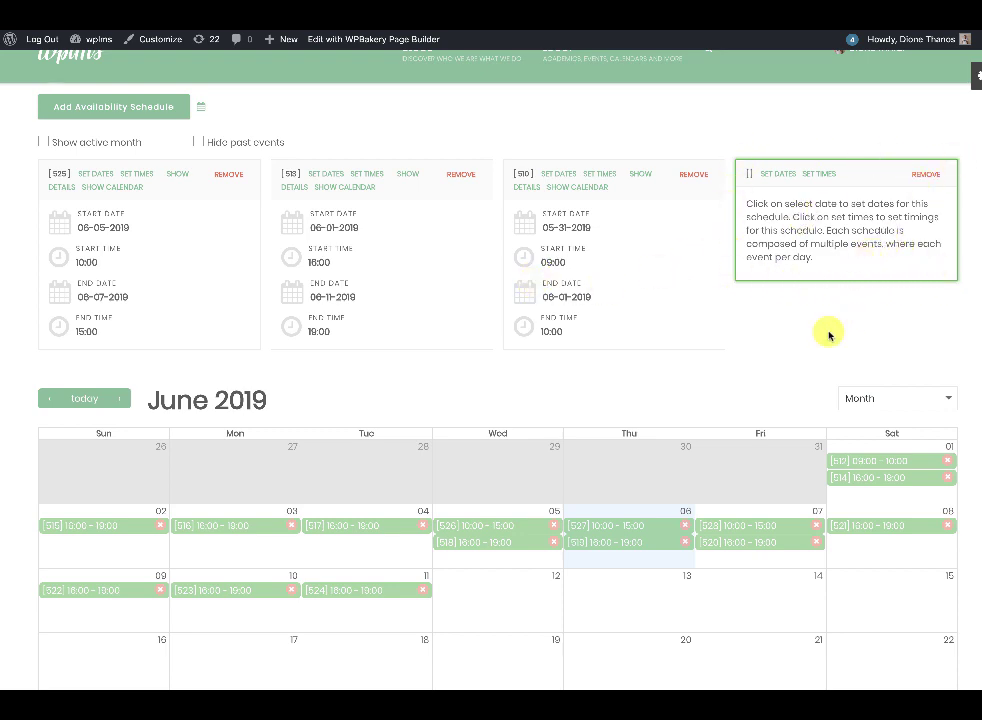
scroll(825, 333, "down", 1)
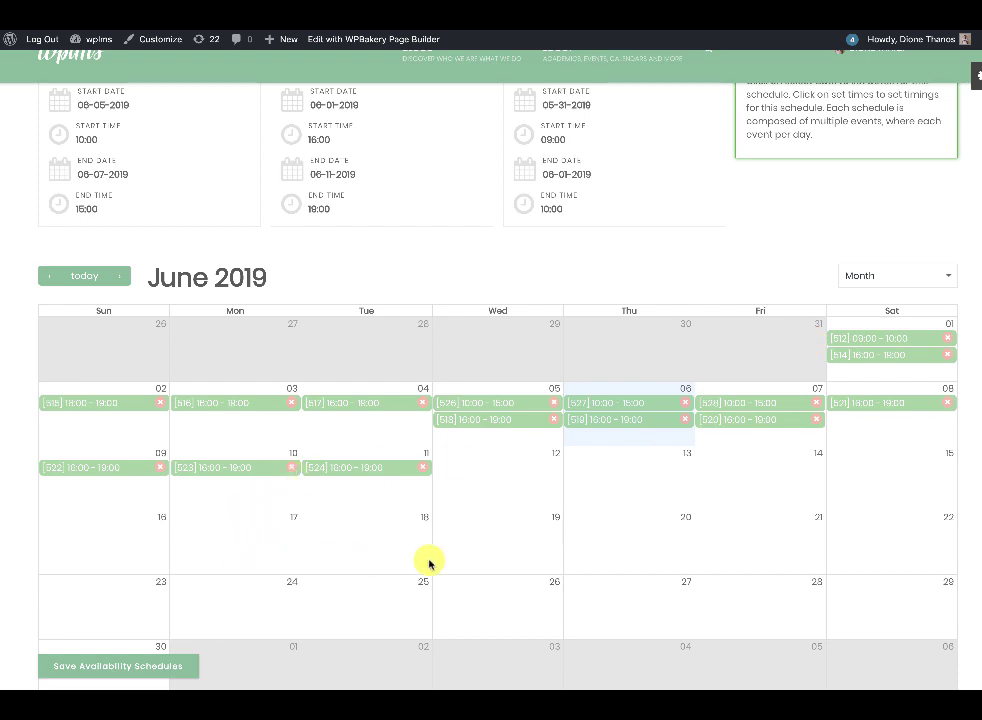
scroll(580, 492, "up", 1)
scroll(597, 490, "up", 1)
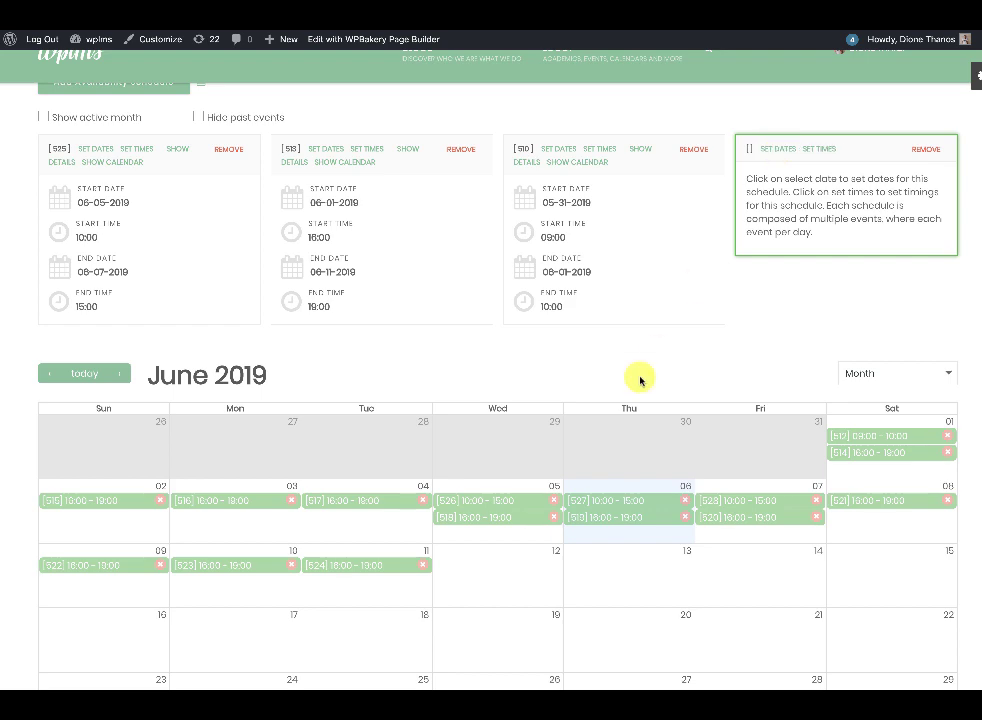
scroll(640, 378, "down", 1)
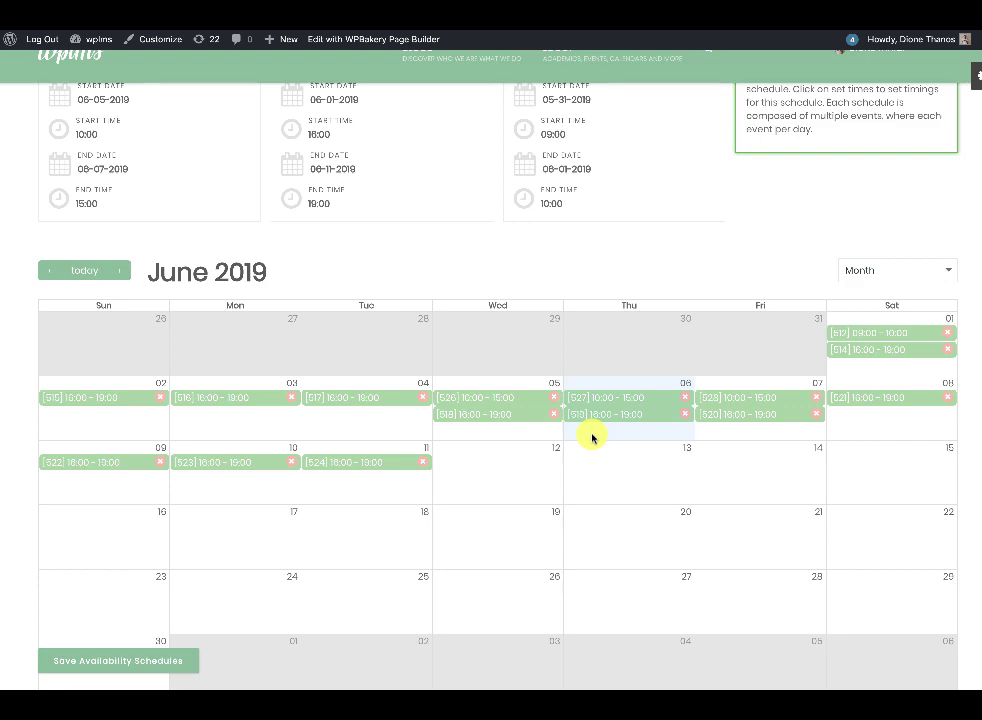
left_click_drag(592, 437, 899, 597)
scroll(613, 300, "up", 1)
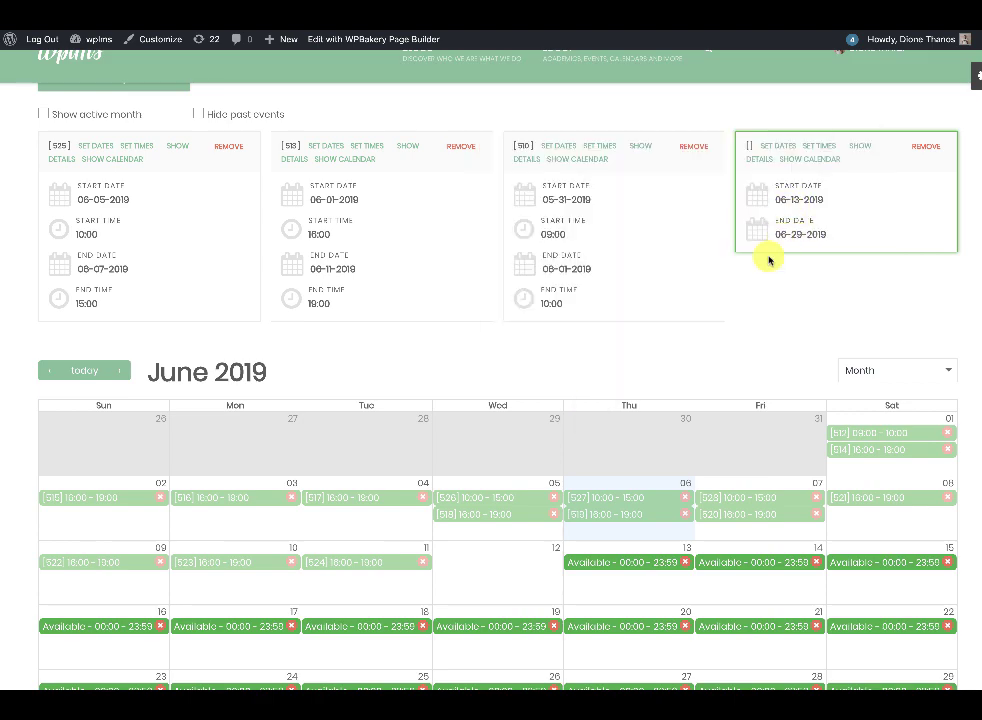
Remove the weekend days June 15, 16, 22 and 23 from the new availability schedule
scroll(853, 385, "down", 1)
scroll(857, 382, "down", 3)
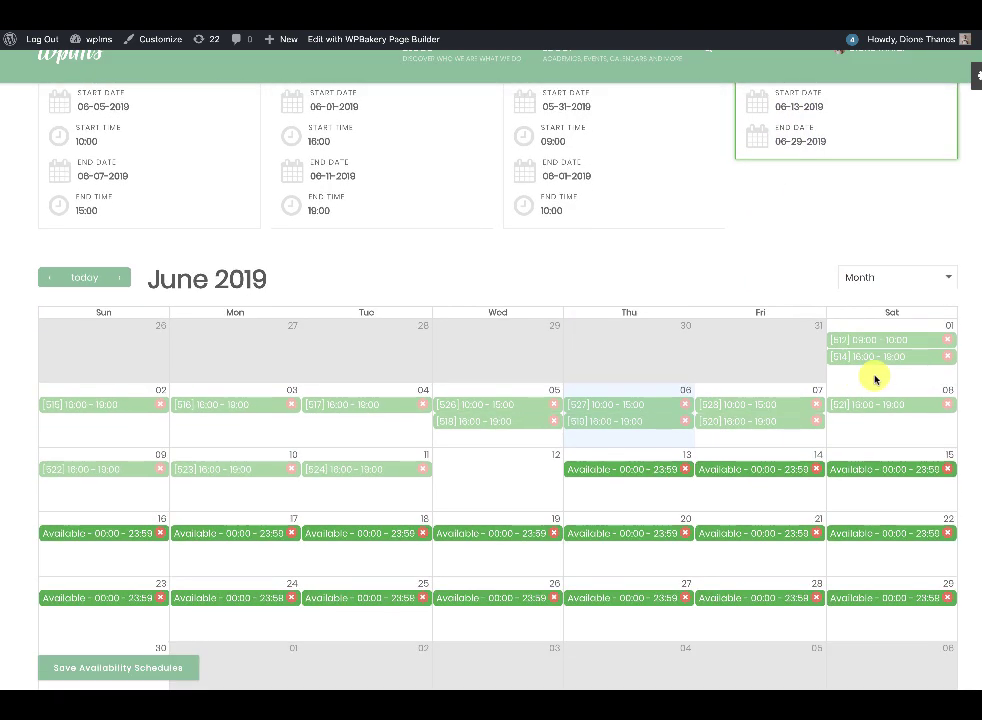
left_click(949, 469)
left_click(949, 533)
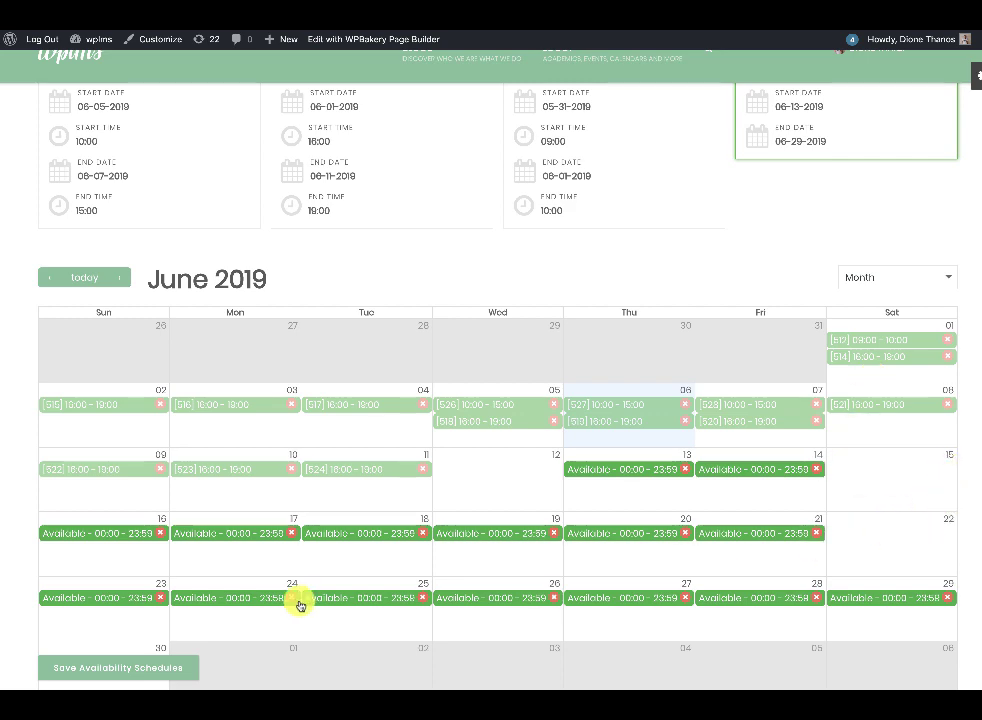
left_click(158, 599)
left_click(159, 533)
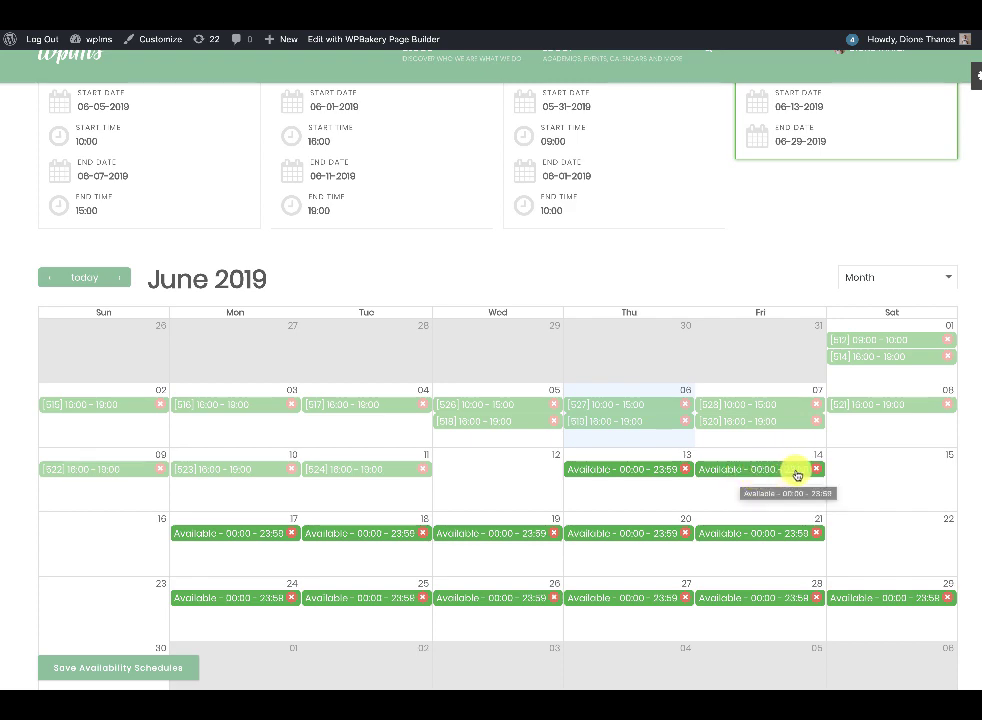
Open the time settings of the new availability schedule and set its daily availability to 07:00–13:00
scroll(796, 357, "up", 2)
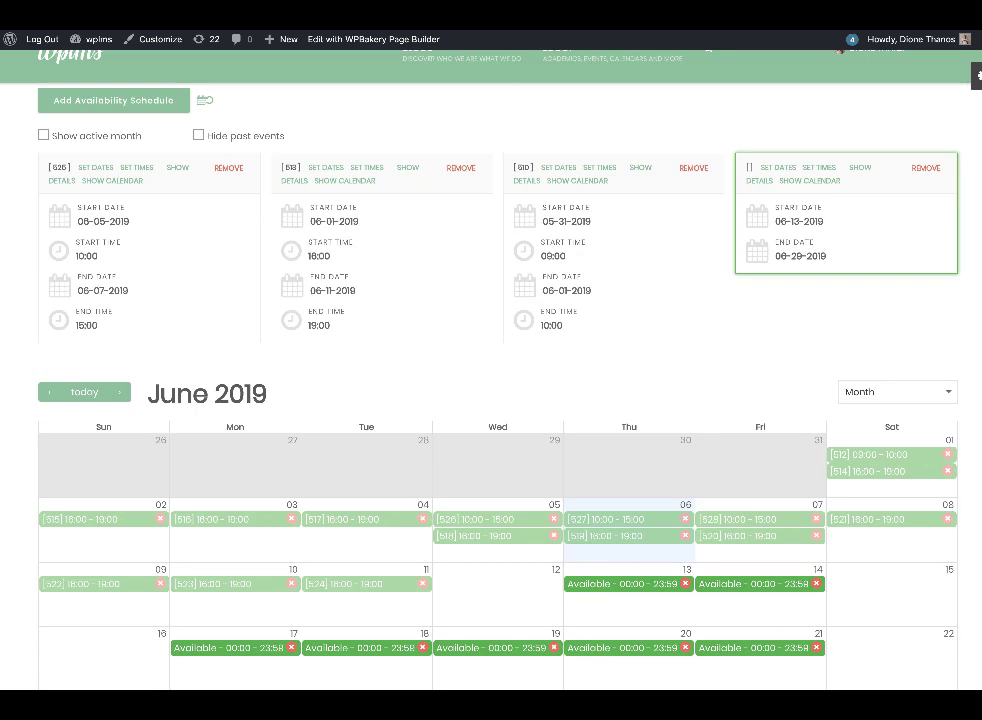
left_click(819, 168)
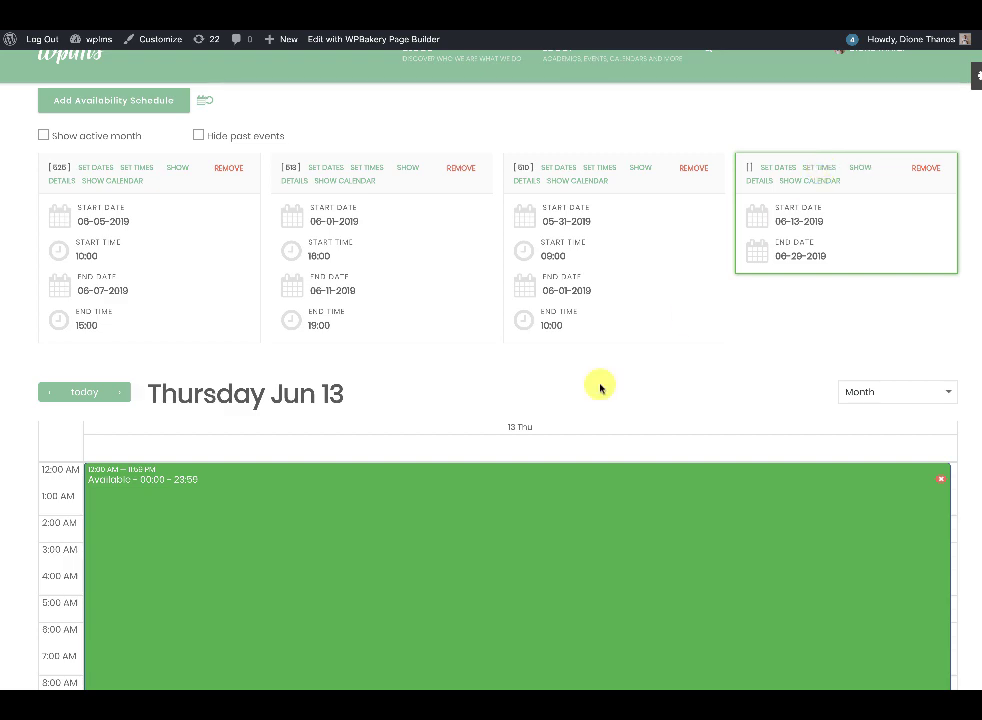
scroll(649, 377, "down", 3)
scroll(589, 353, "down", 5)
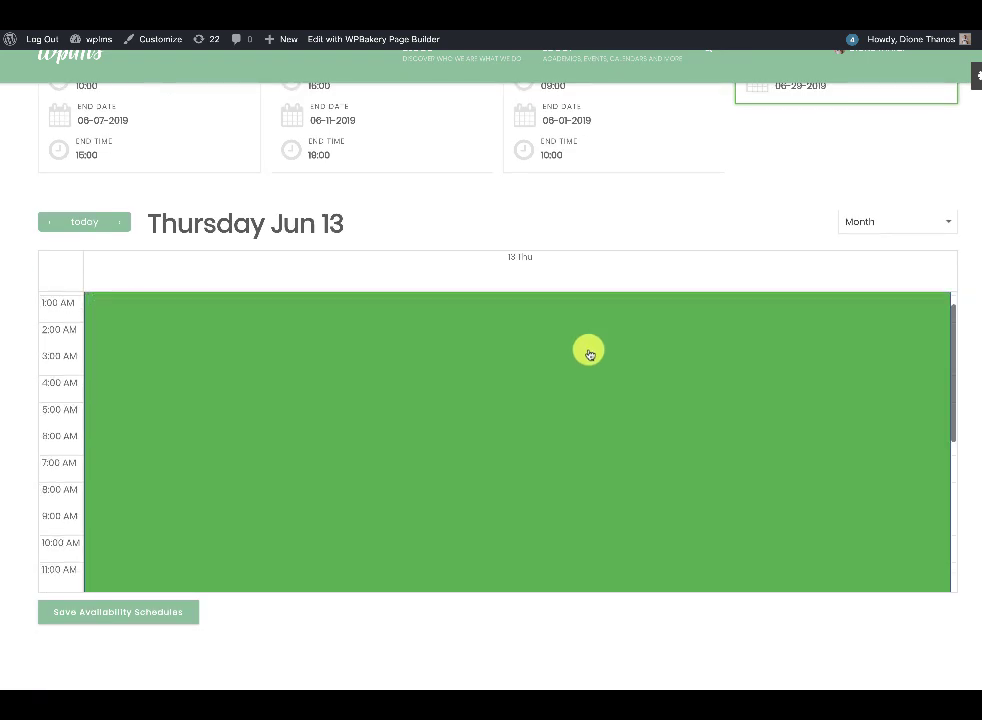
scroll(480, 365, "up", 5)
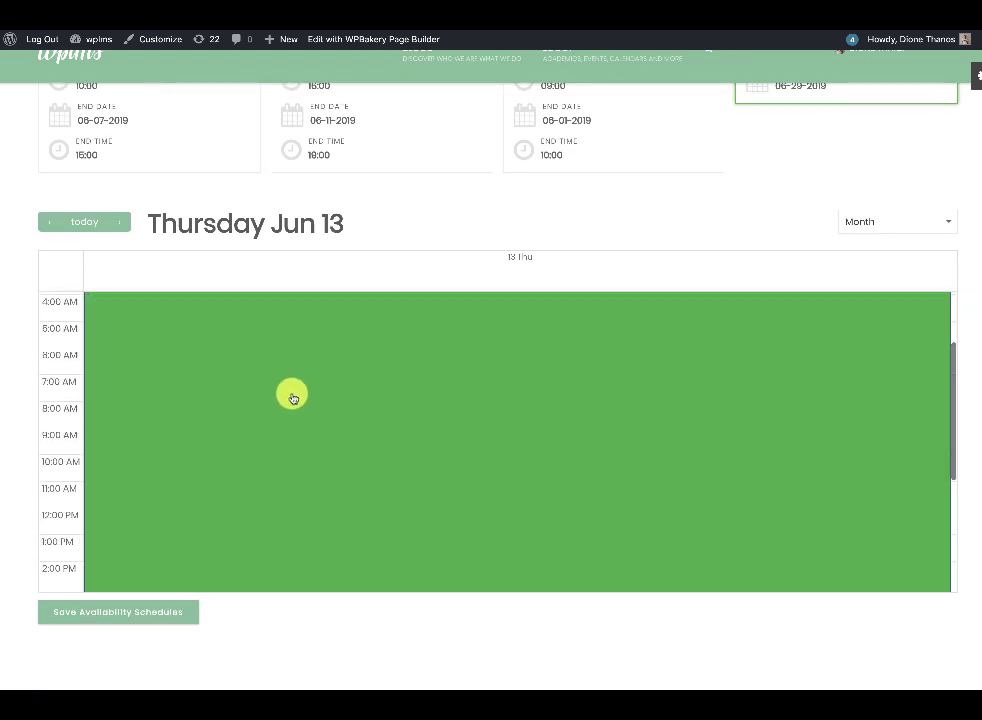
scroll(158, 400, "down", 2)
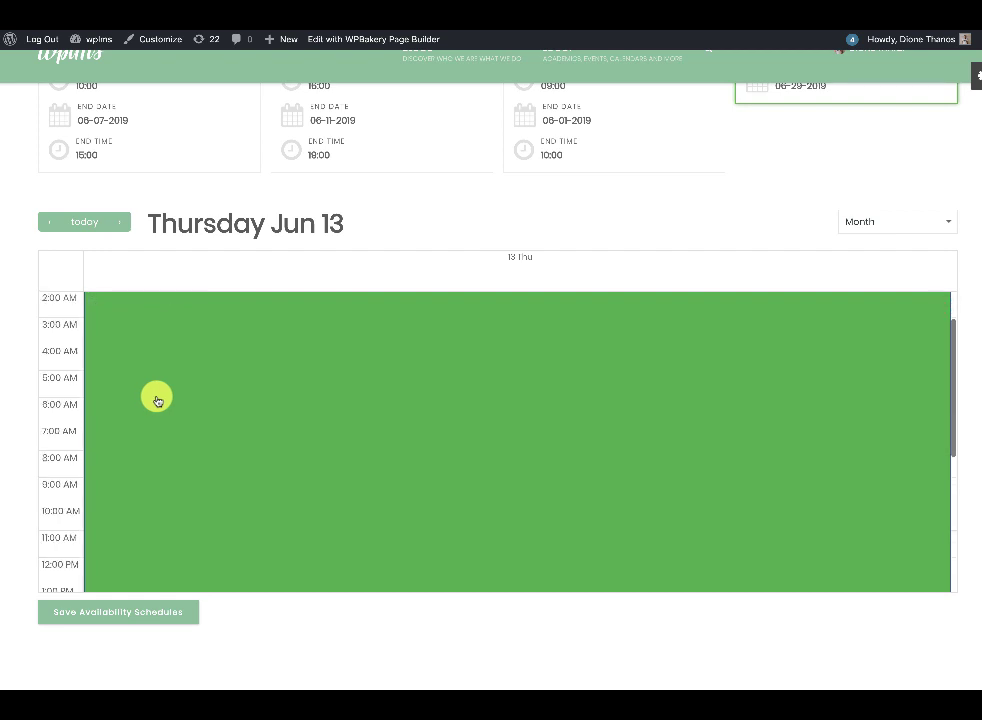
scroll(105, 410, "down", 1)
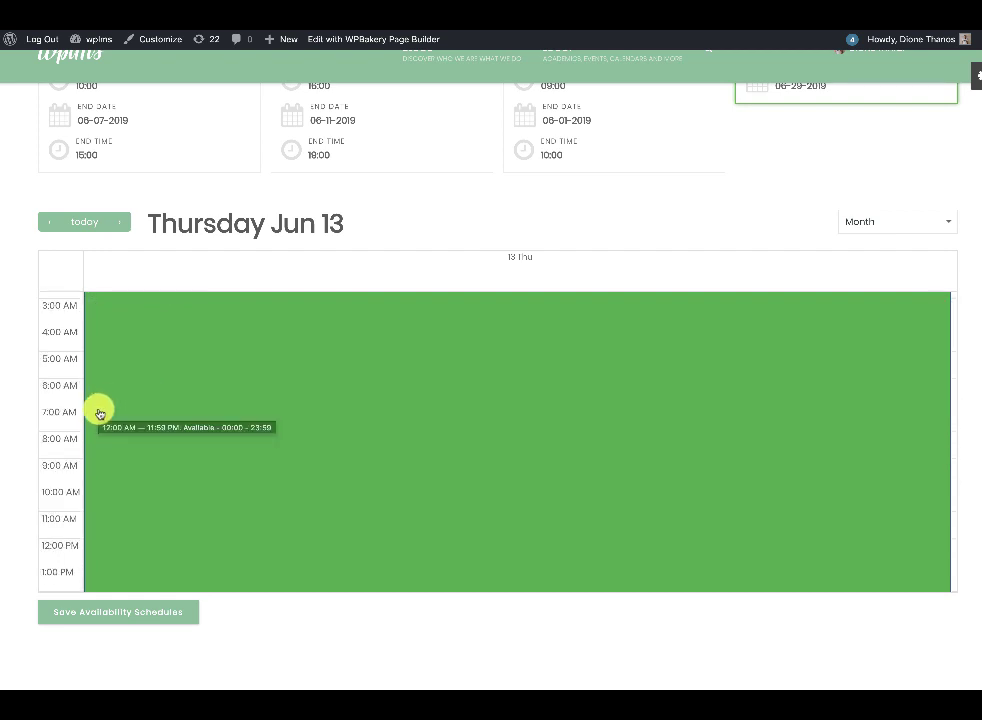
left_click_drag(99, 410, 120, 563)
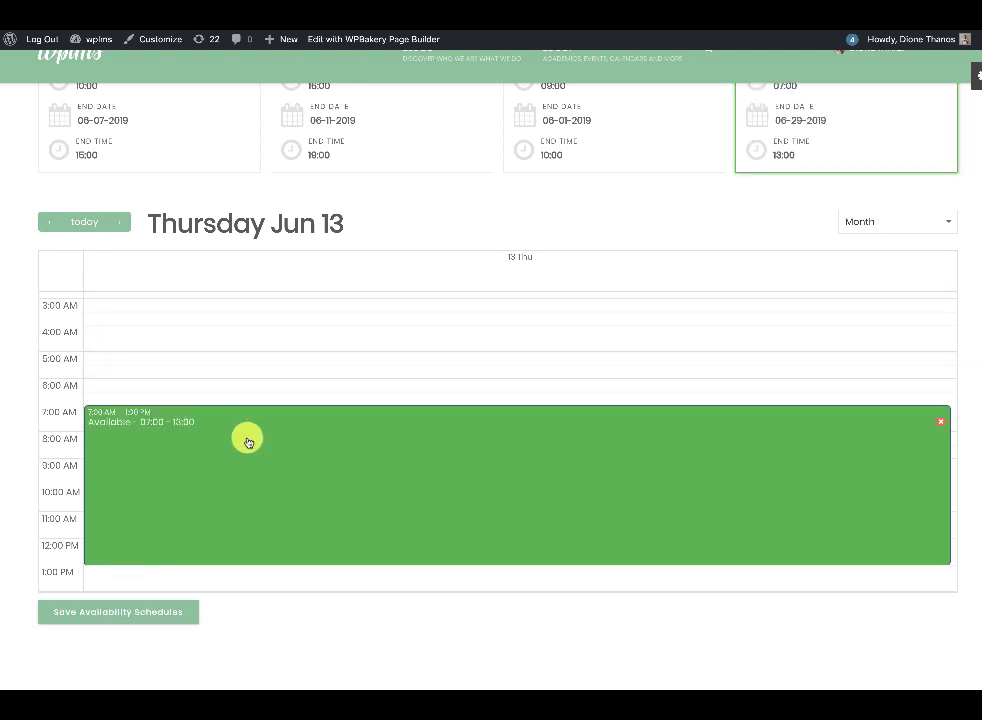
Set the new schedule's daily availability hours to 09:00–16:00
scroll(640, 270, "up", 1)
scroll(533, 366, "down", 2)
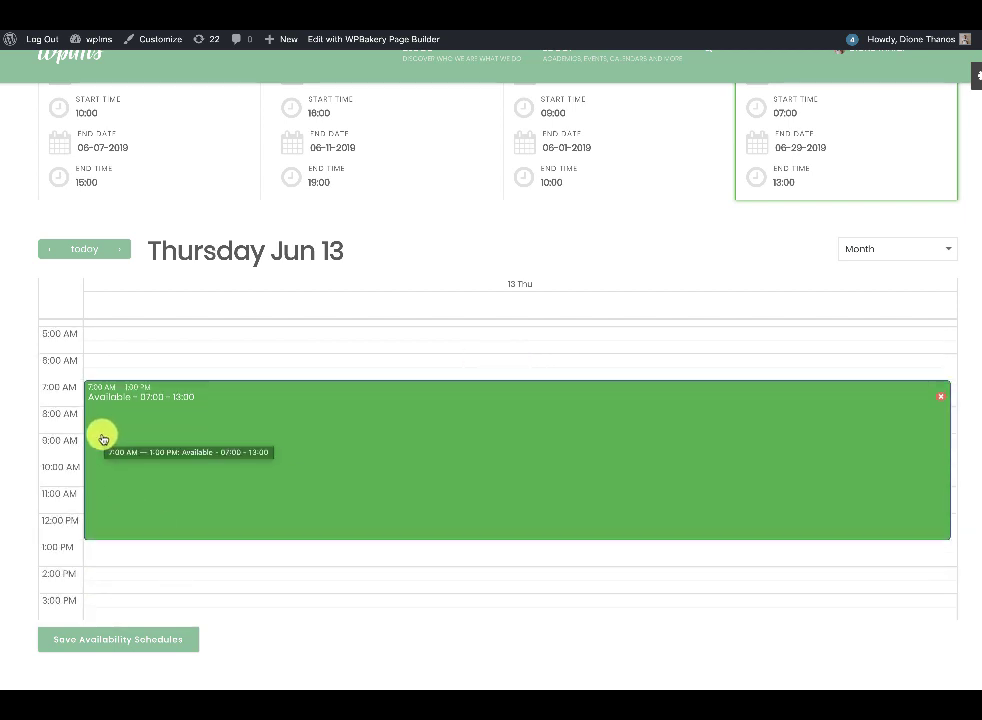
left_click_drag(104, 437, 129, 625)
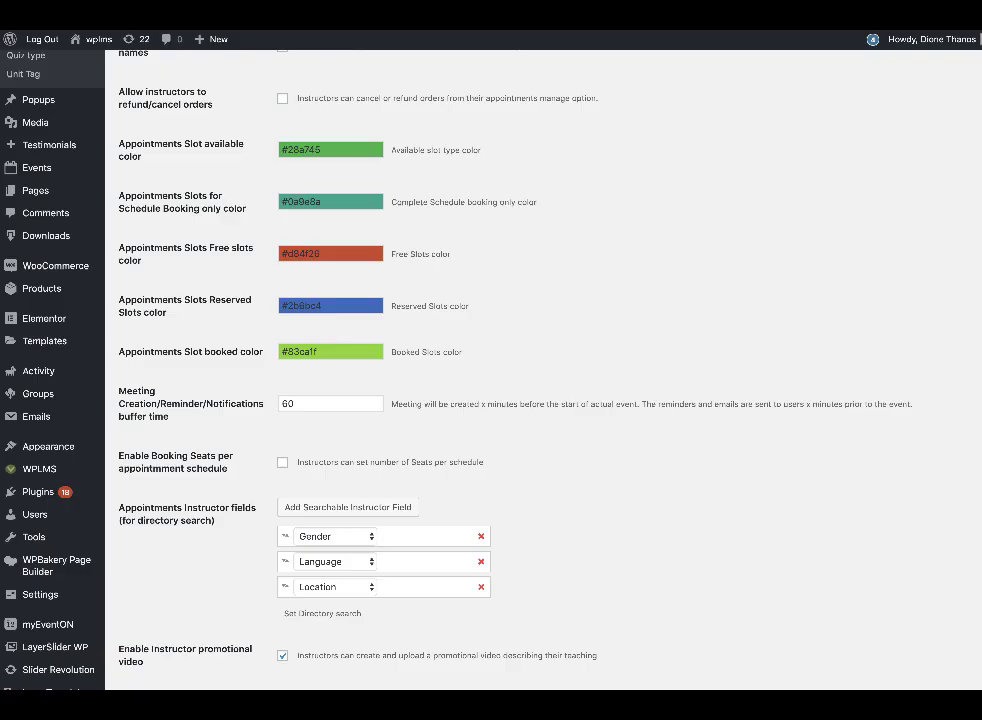
Check the Appointments Minimum Slot Time in the LMS appointment general settings
scroll(537, 397, "up", 6)
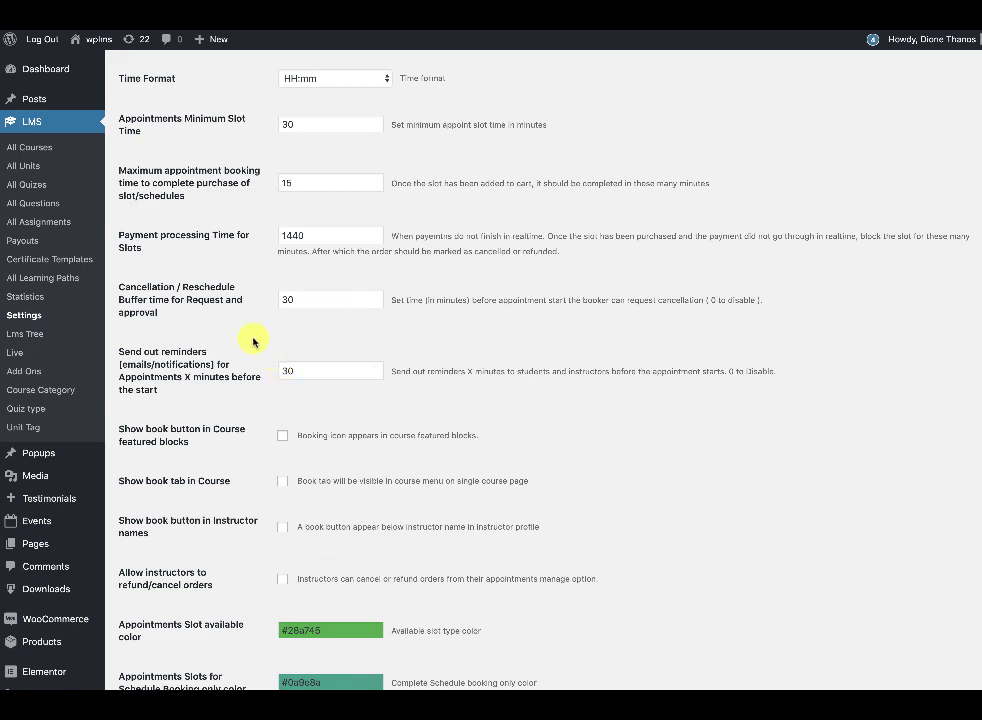
scroll(254, 300, "up", 3)
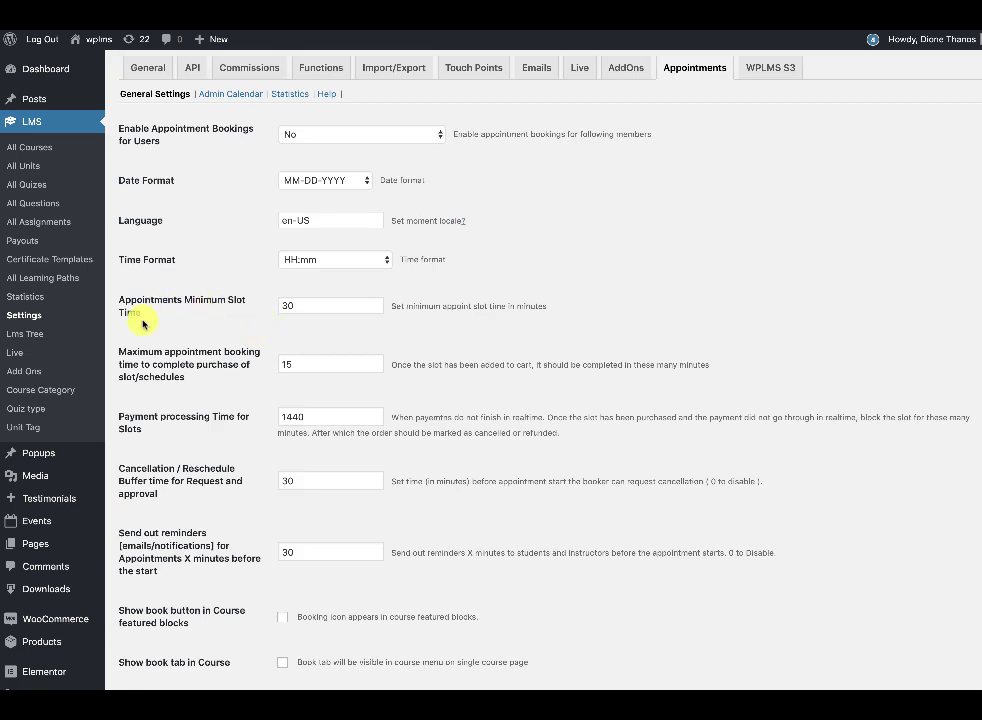
left_click(312, 313)
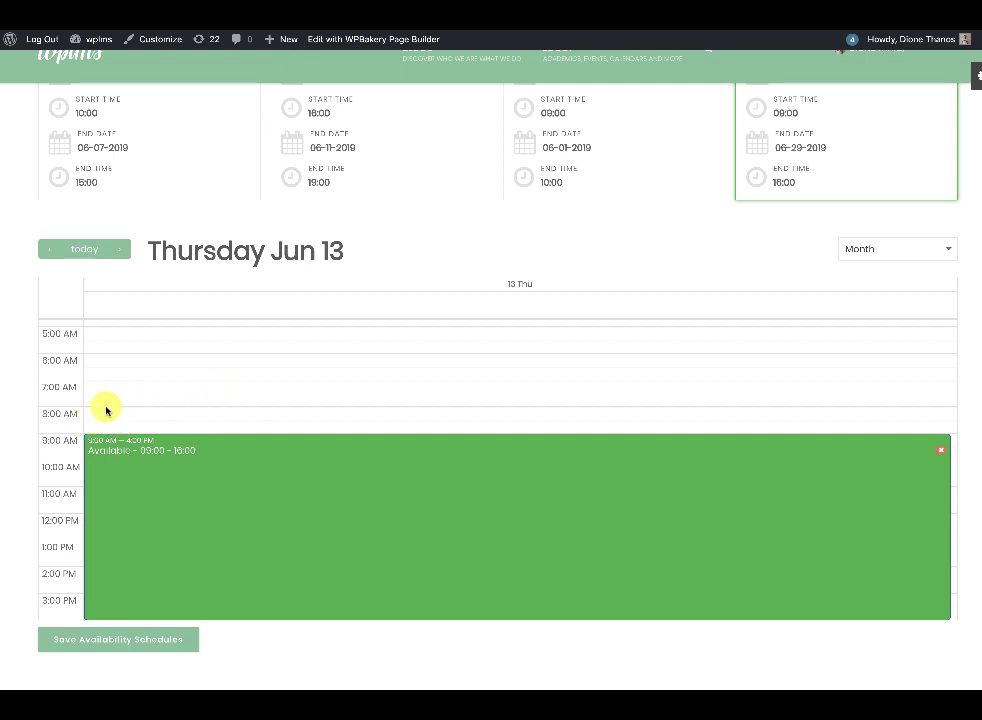
Try a minimum-length slot from 08:00 to 08:30 for the new schedule and set its hours back to 09:00–16:00
left_click(115, 416)
mouse_move(115, 416)
left_mouse_down()
mouse_move(123, 404)
mouse_move(131, 419)
left_mouse_up()
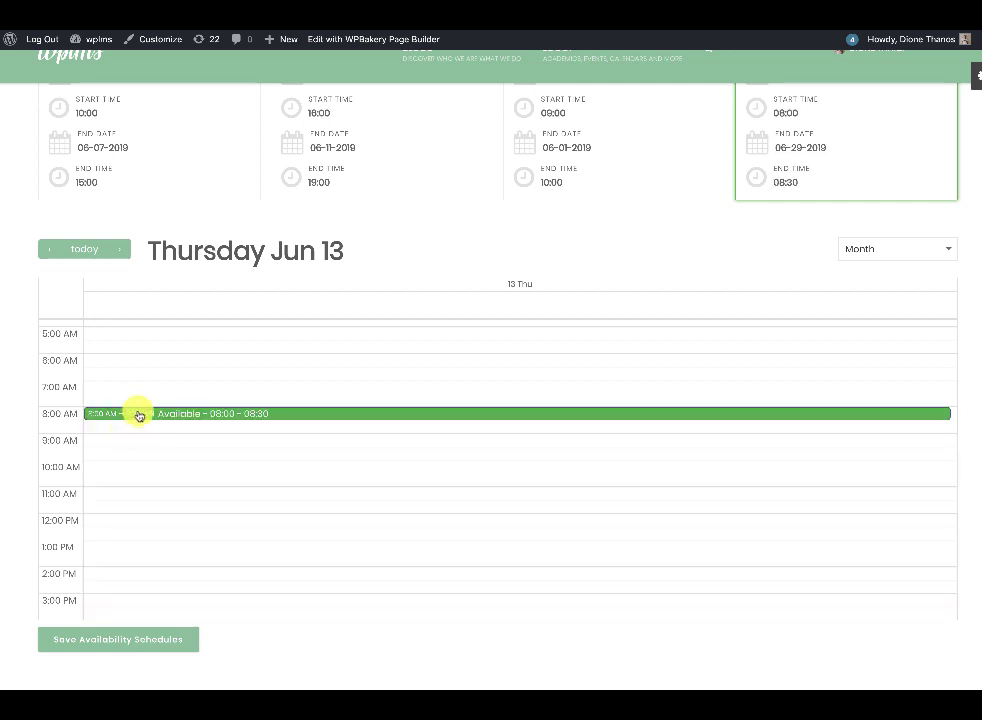
left_click(123, 448)
left_click_drag(123, 450, 134, 618)
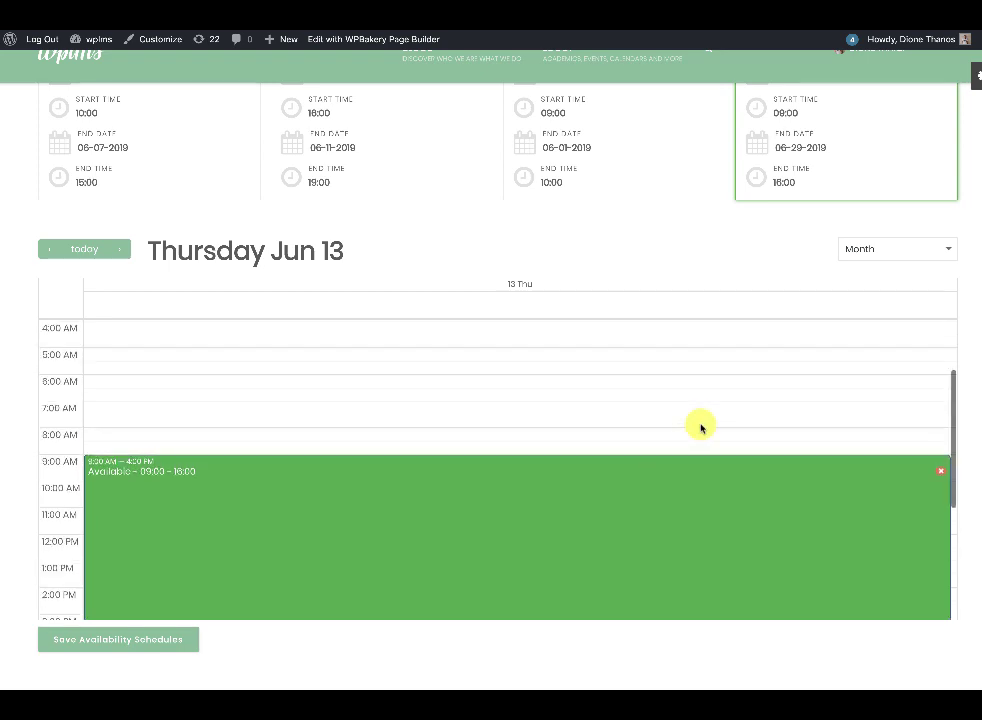
Check the start and end times on the new schedule's card and save the availability schedules
scroll(760, 265, "up", 3)
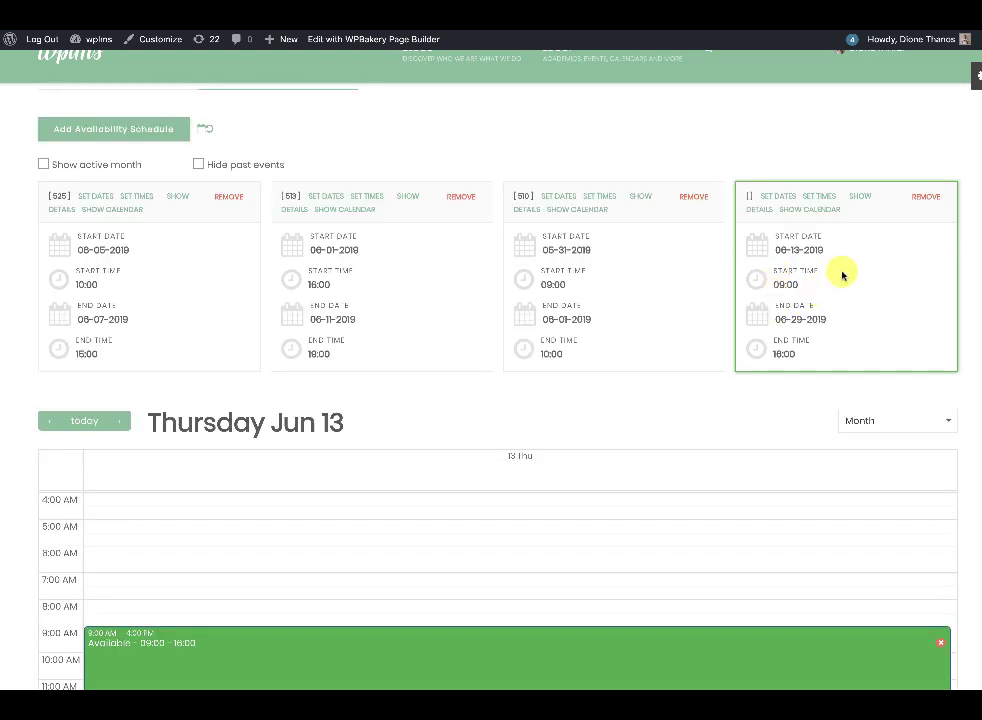
scroll(565, 397, "down", 3)
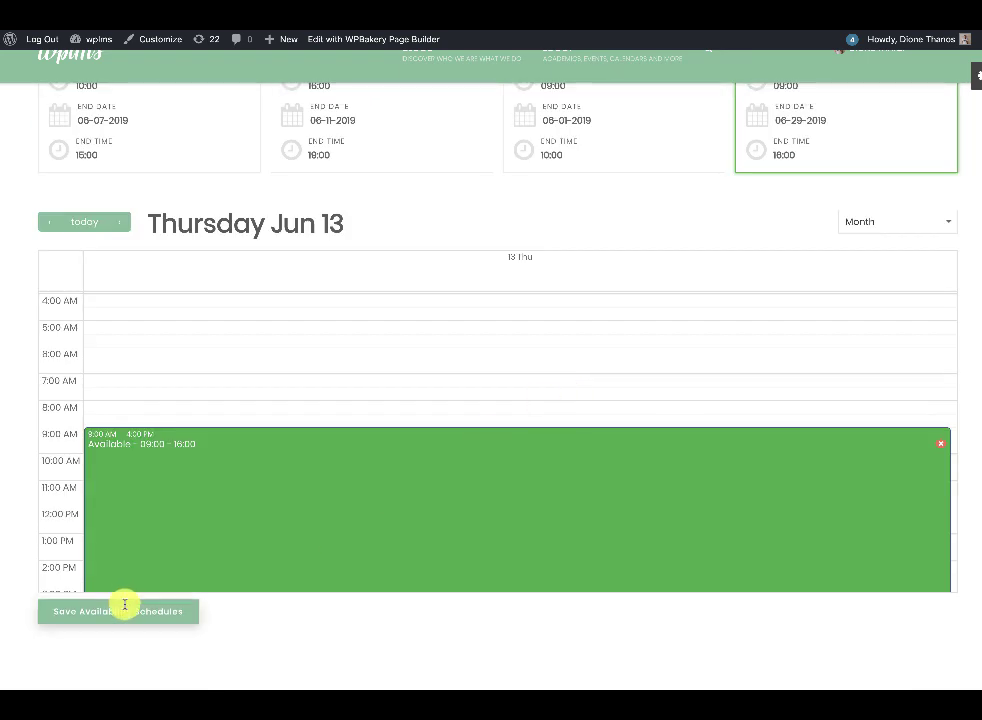
left_click(121, 611)
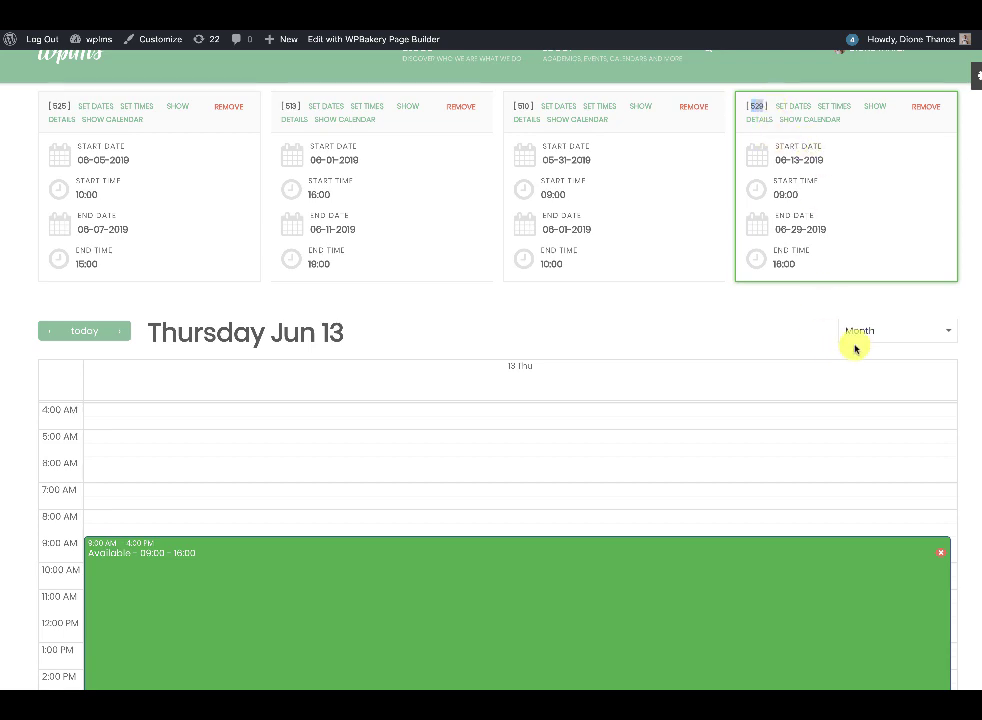
Show only the newly saved June 13 to June 29 schedule in the calendar and examine its available days
left_click(814, 119)
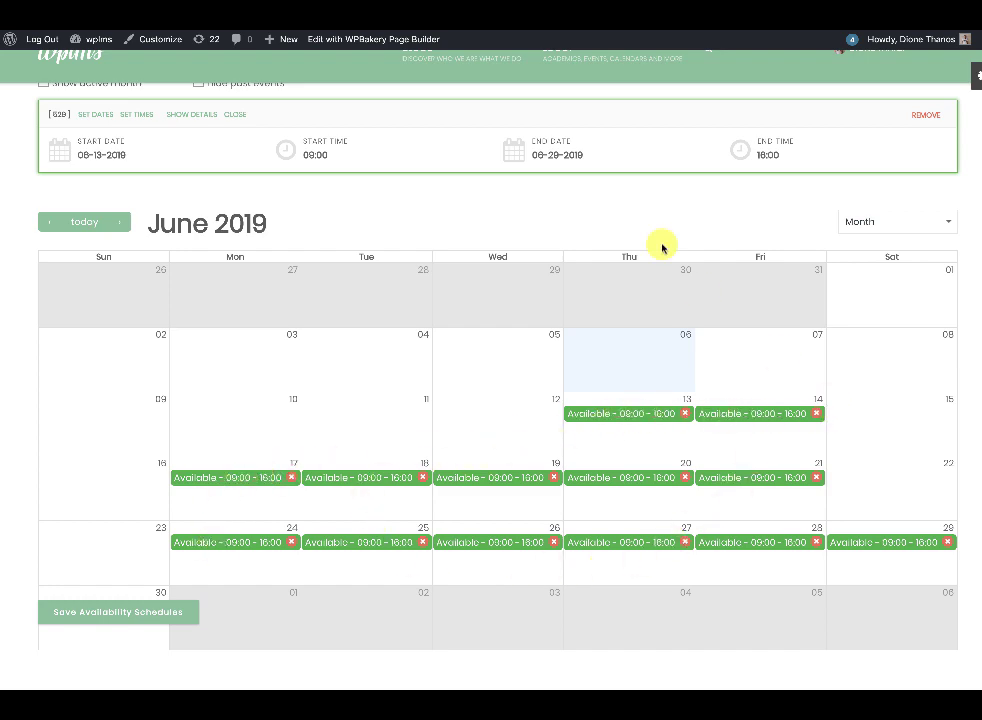
scroll(181, 421, "up", 1)
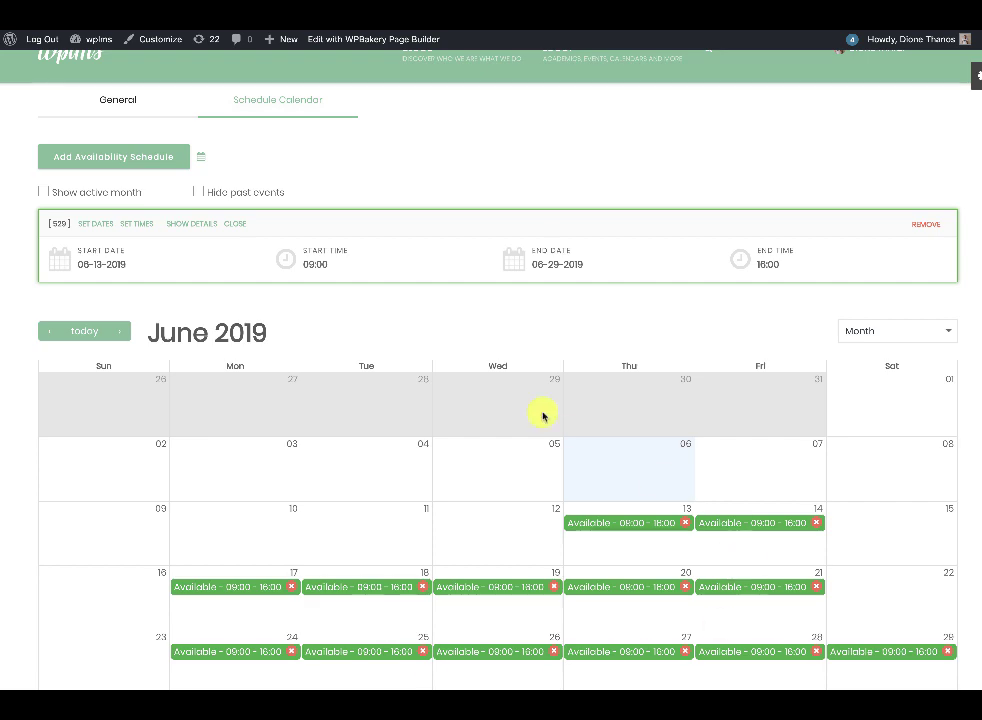
scroll(245, 313, "down", 1)
Open the schedule's details for editing and examine the choices offered for the appointment Type and Status
left_click(191, 197)
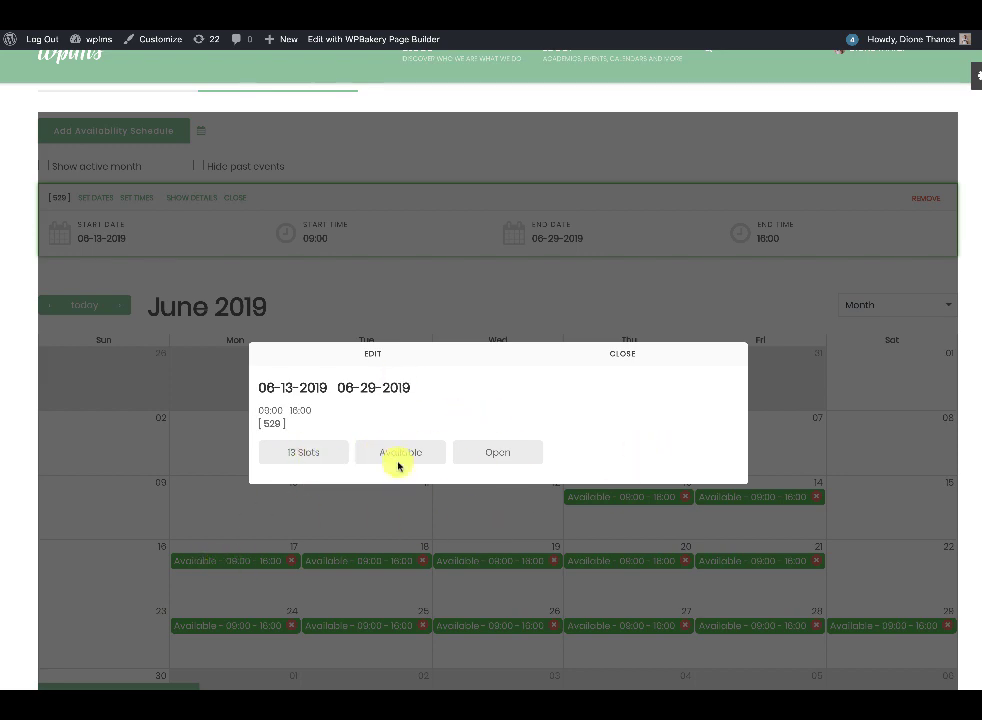
left_click(379, 355)
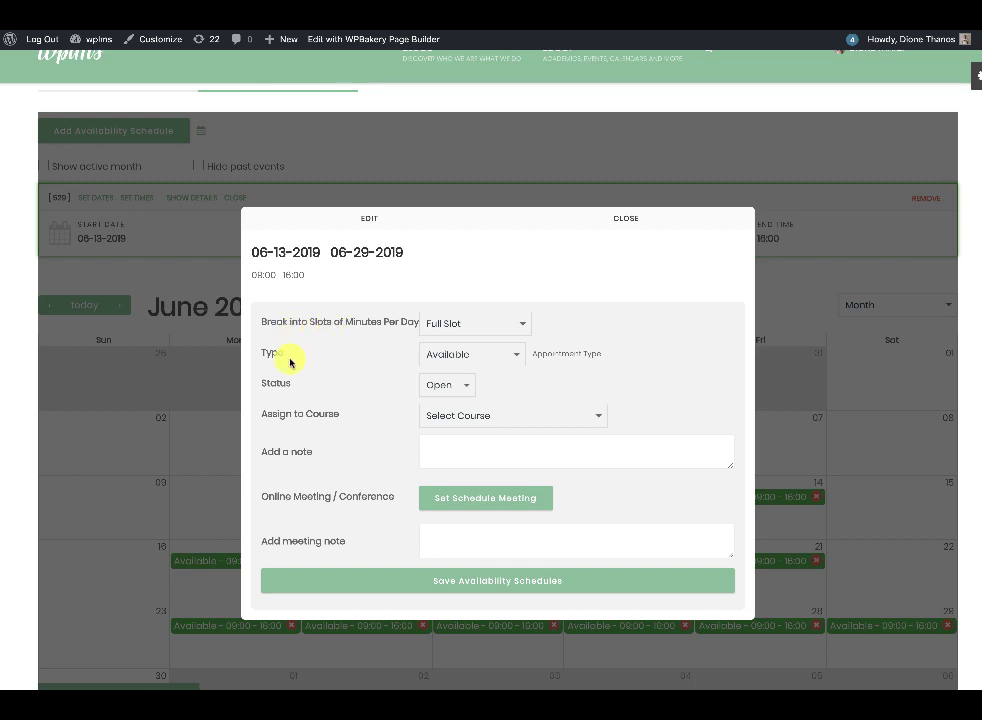
left_click(445, 353)
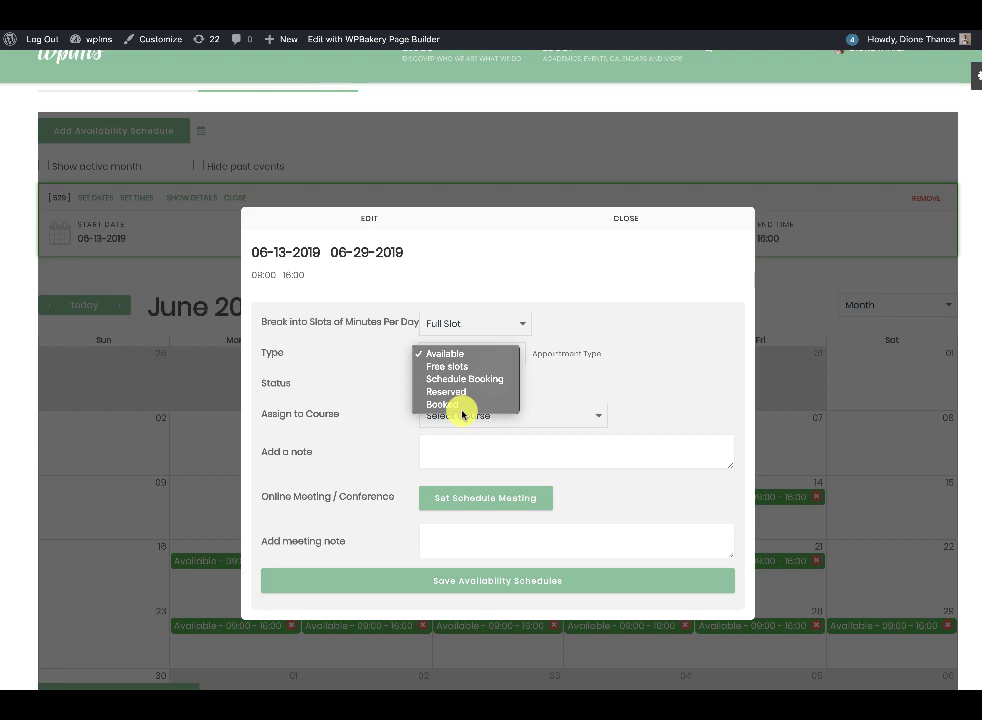
left_click(272, 383)
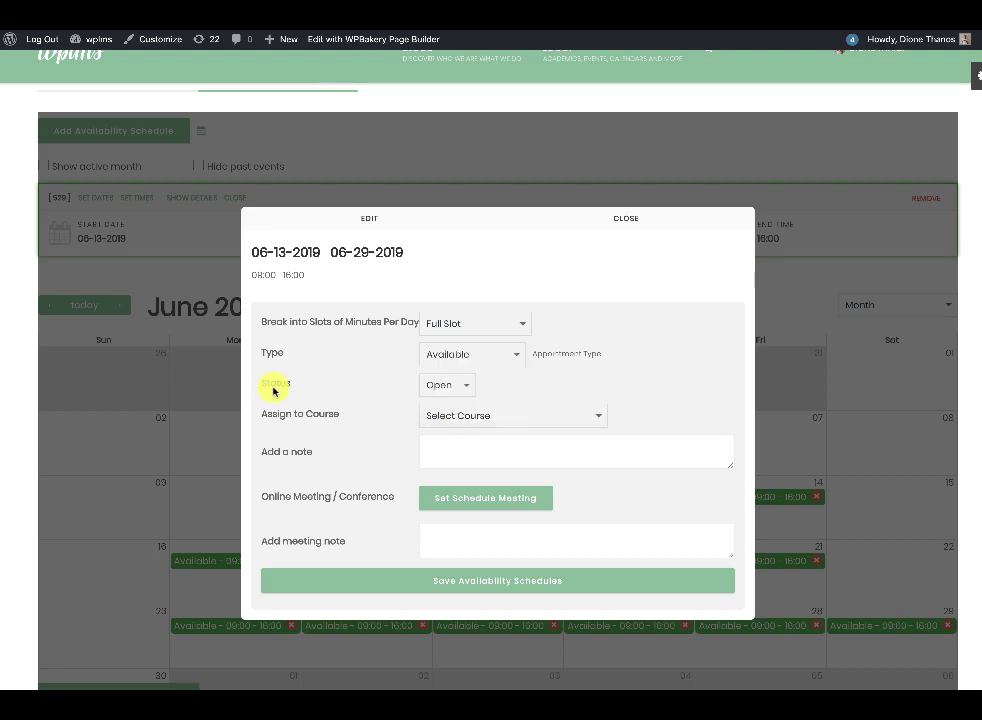
left_click(444, 386)
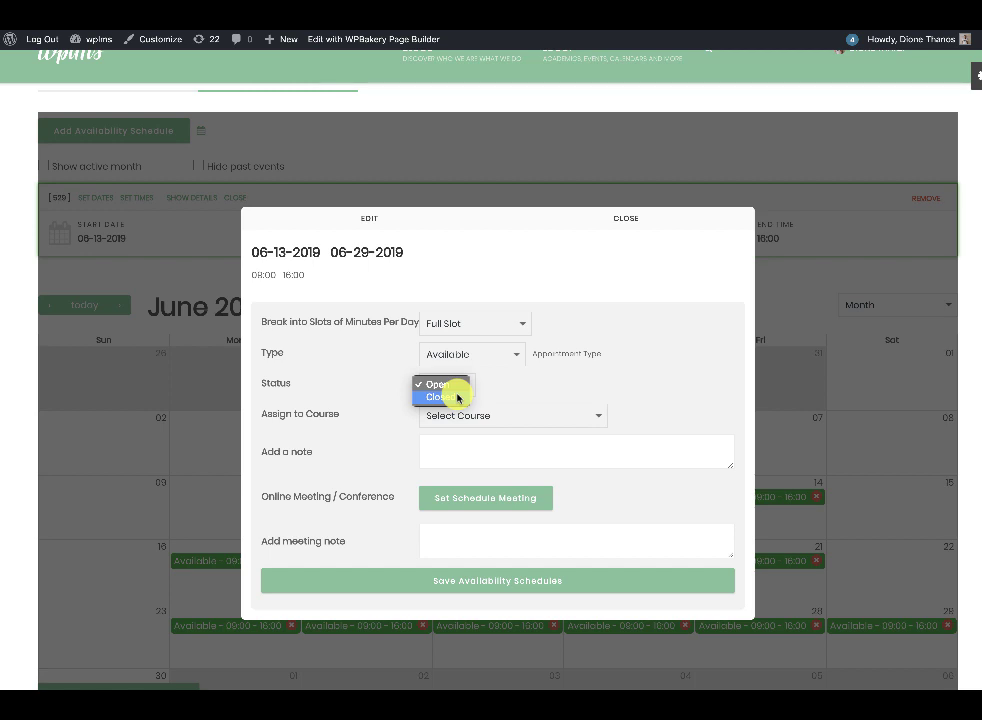
left_click(592, 377)
left_click(466, 388)
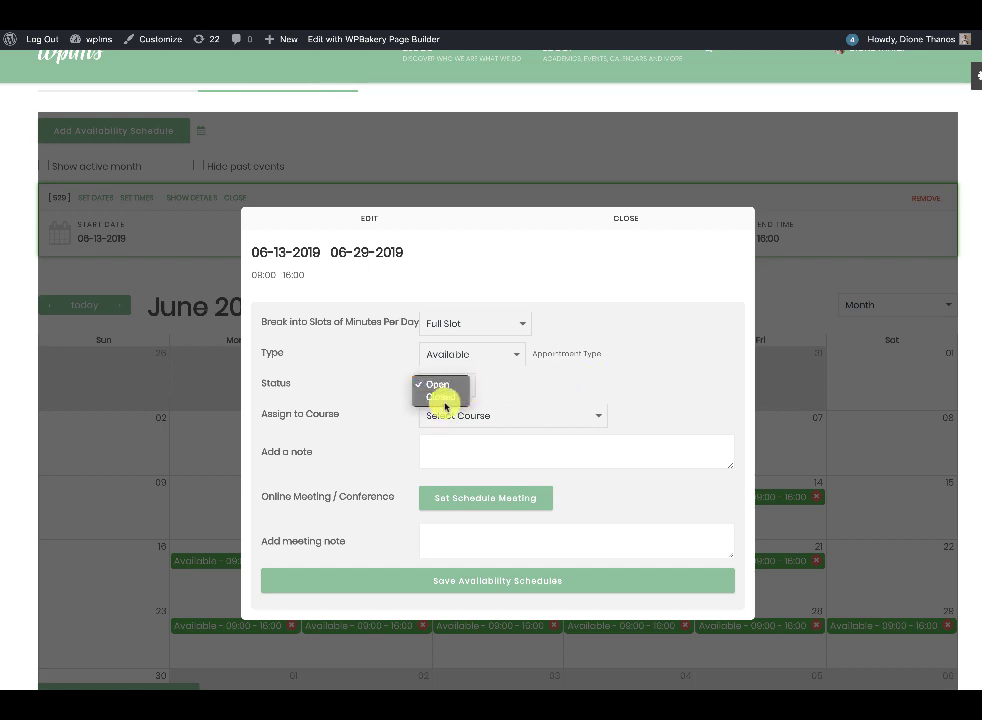
left_click(503, 395)
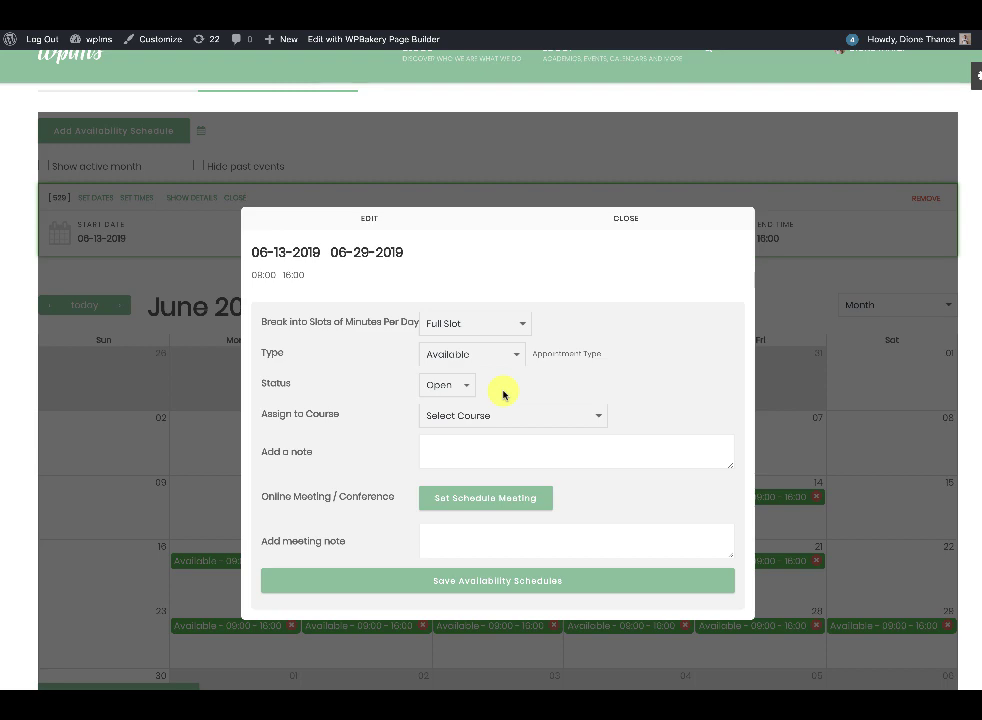
Review the Assign to Course choices, the note and online meeting fields, and close the schedule details without changes
left_click(490, 417)
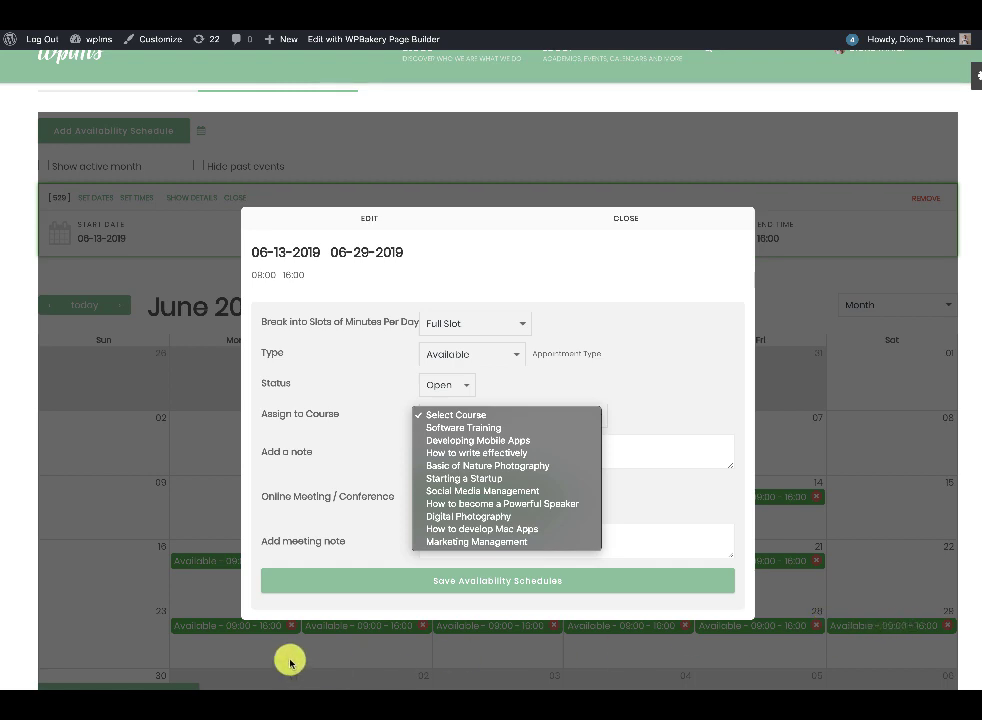
left_click(466, 415)
left_click(441, 449)
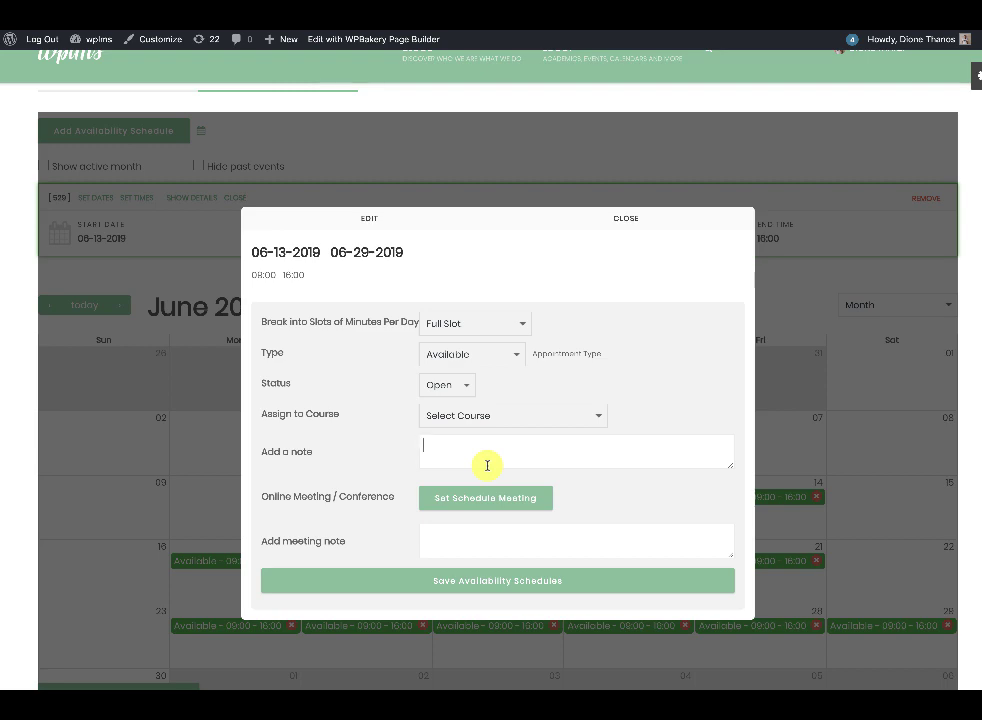
scroll(460, 478, "down", 1)
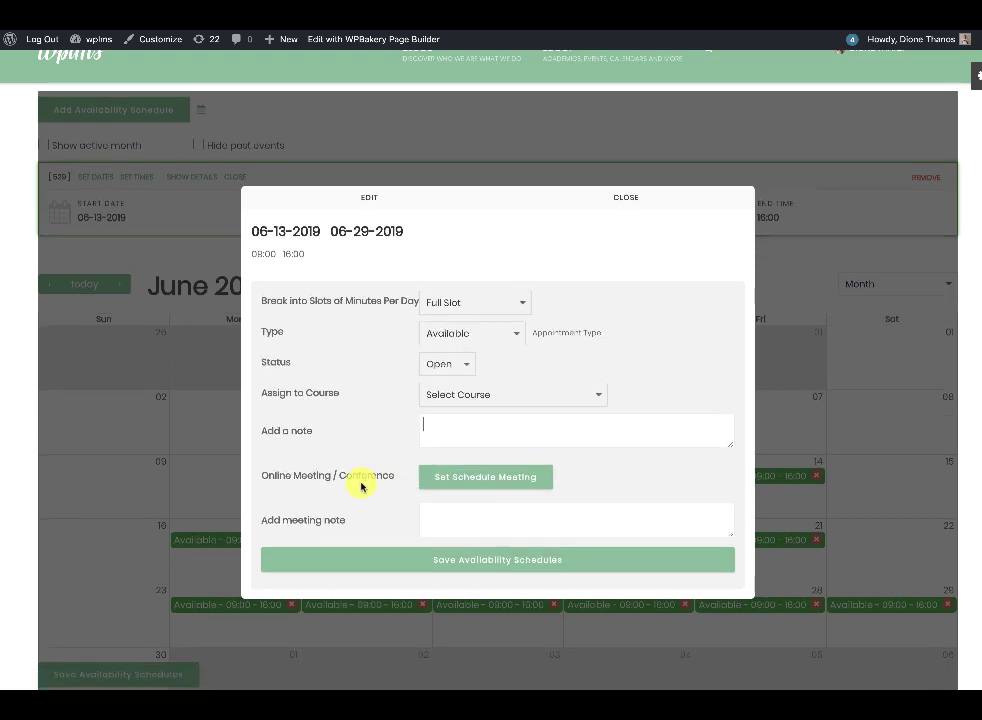
left_click(479, 516)
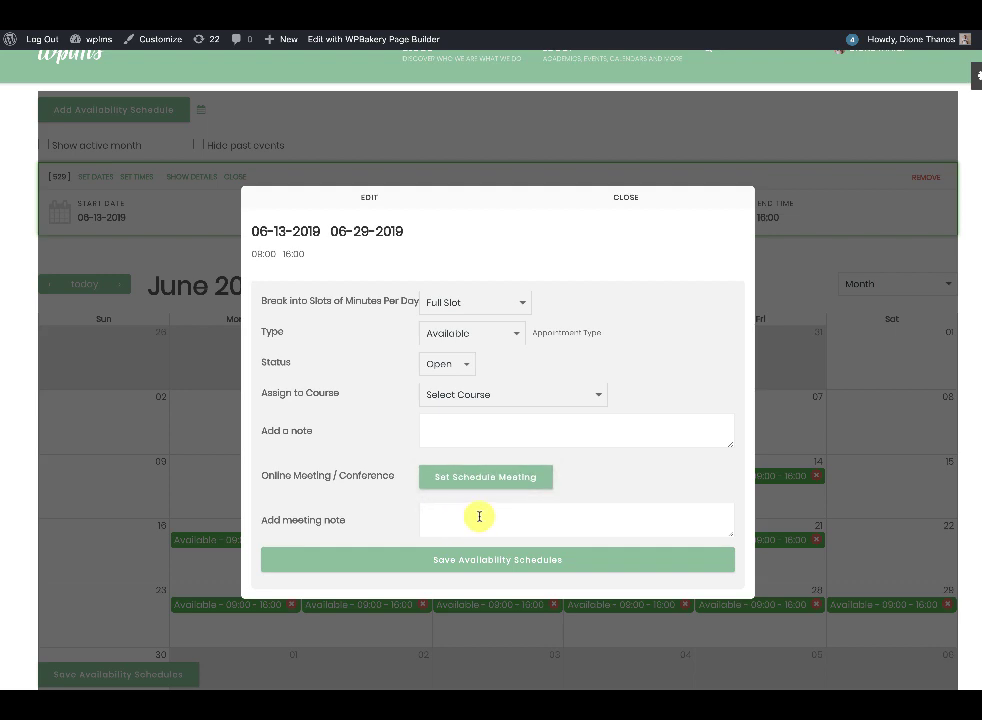
left_click(627, 198)
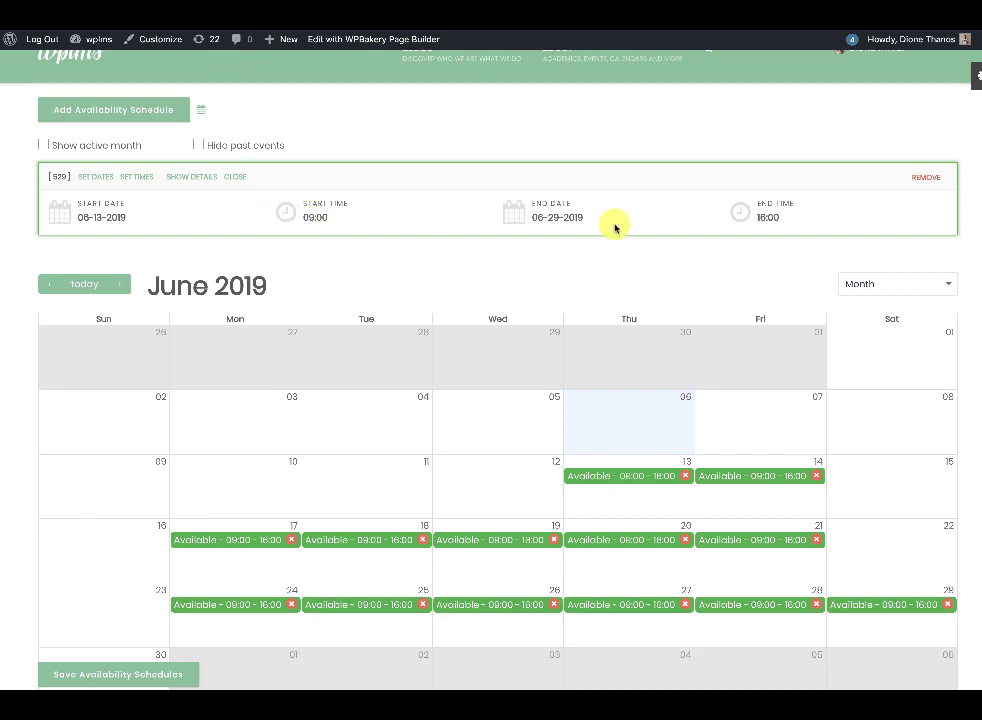
Reopen the schedule's details for editing and break each day into slots of 60 minutes
left_click(195, 177)
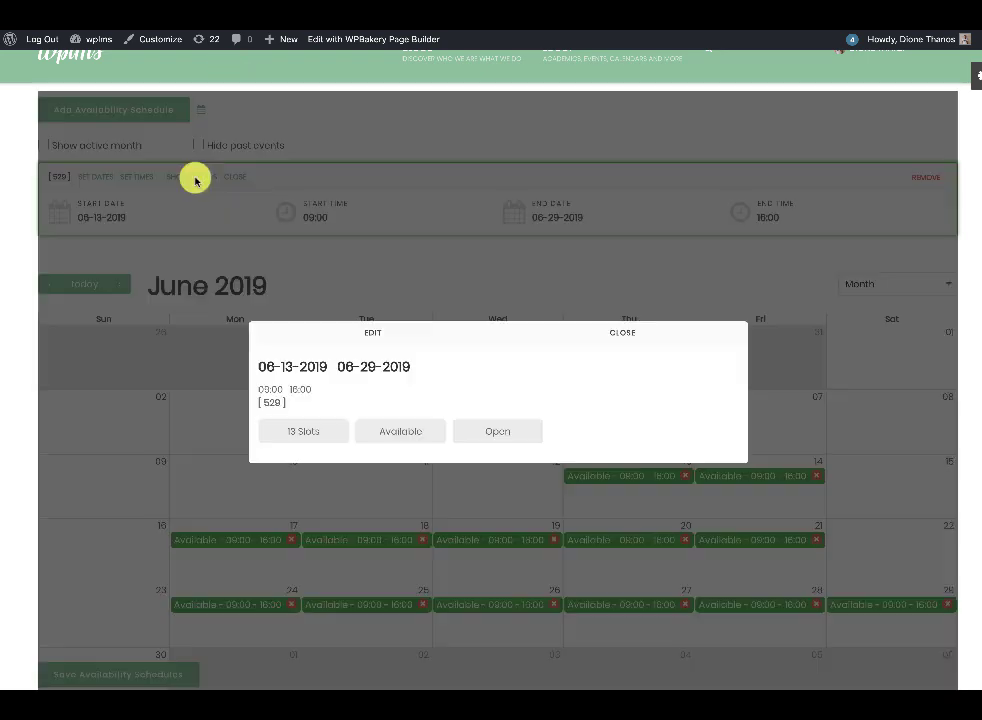
left_click(364, 336)
left_click(469, 307)
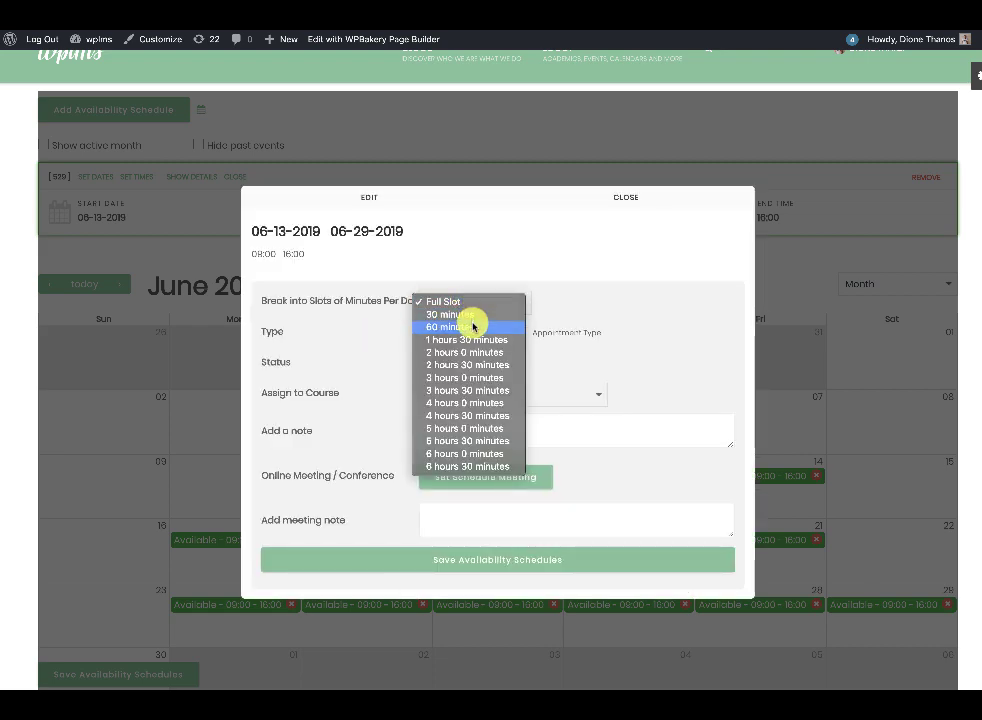
left_click(444, 302)
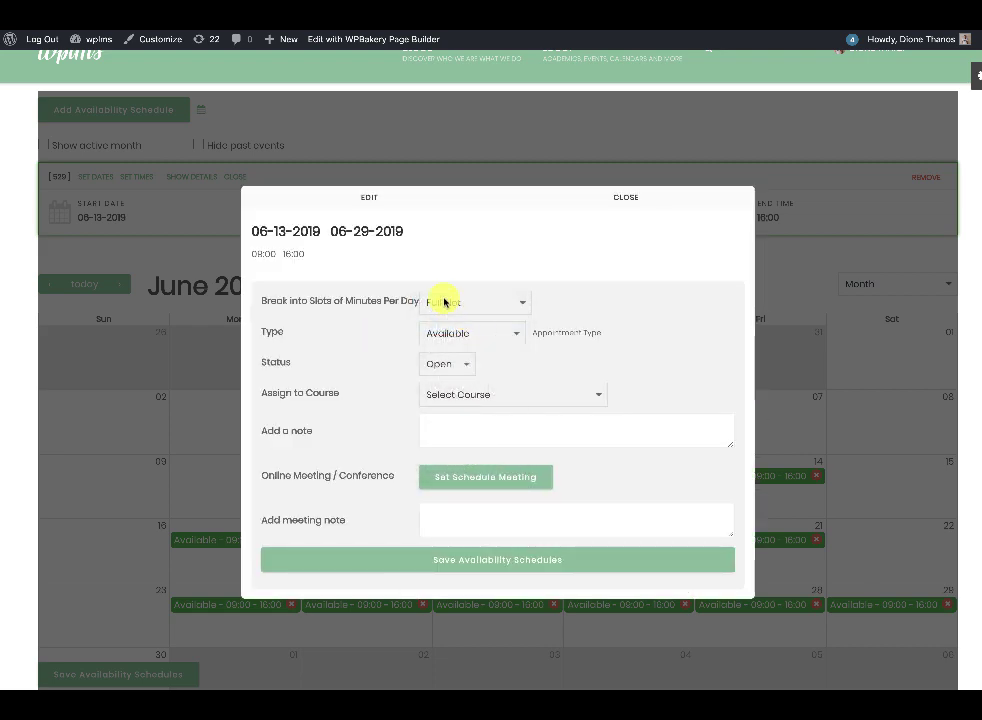
left_click(519, 308)
left_click(487, 324)
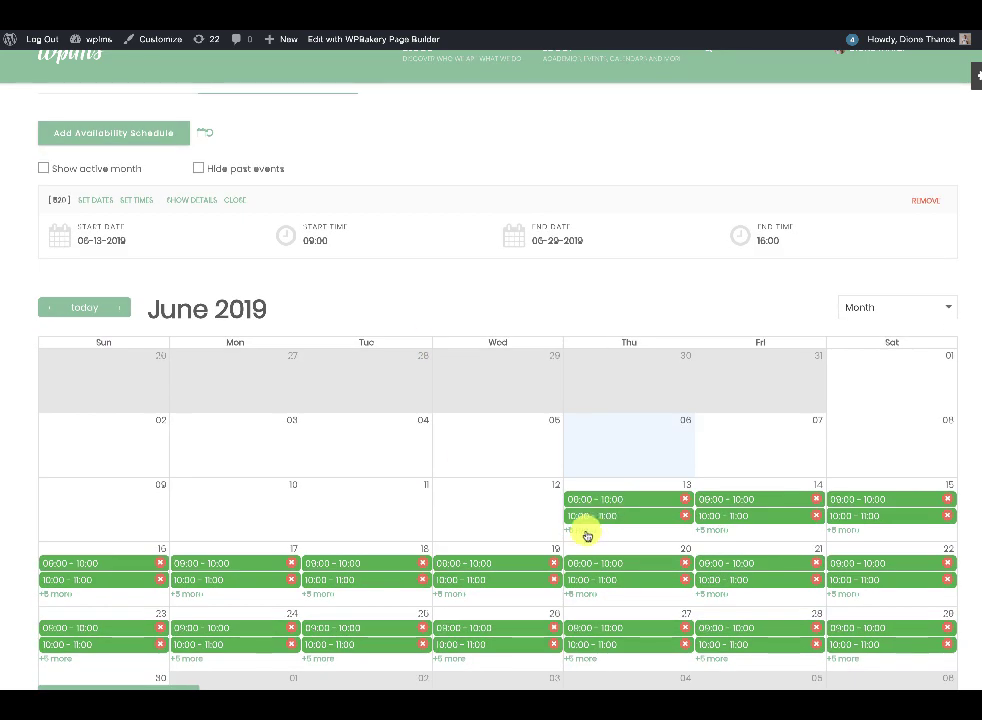
Remove the 11:00 - 12:00 slot from Thursday June 13 and recheck that day's full slot list
scroll(600, 455, "down", 1)
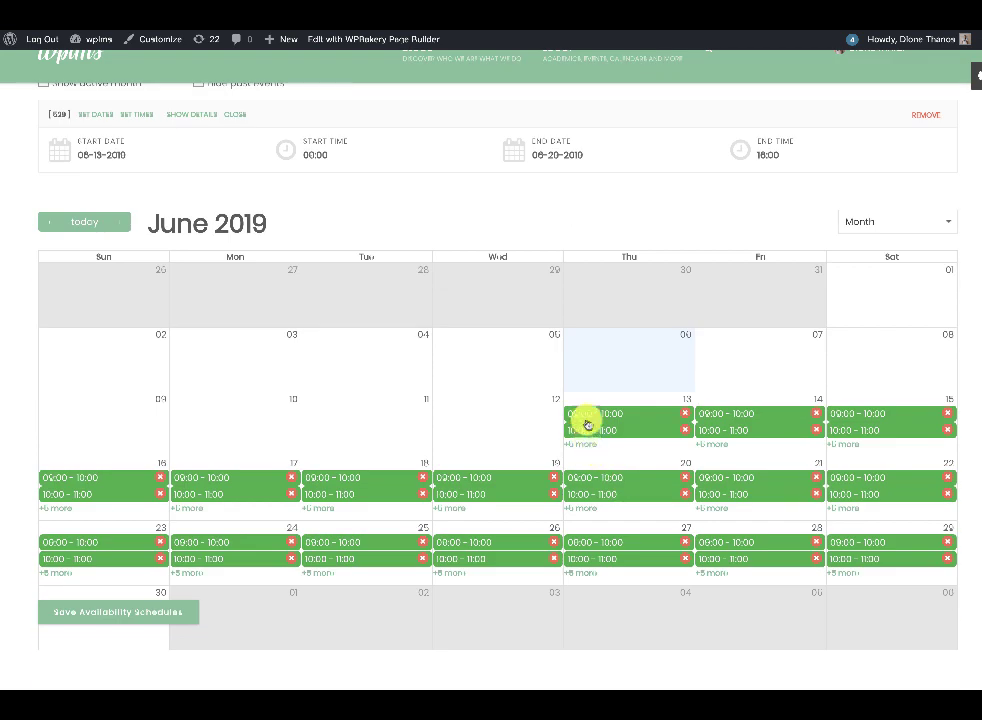
left_click(584, 445)
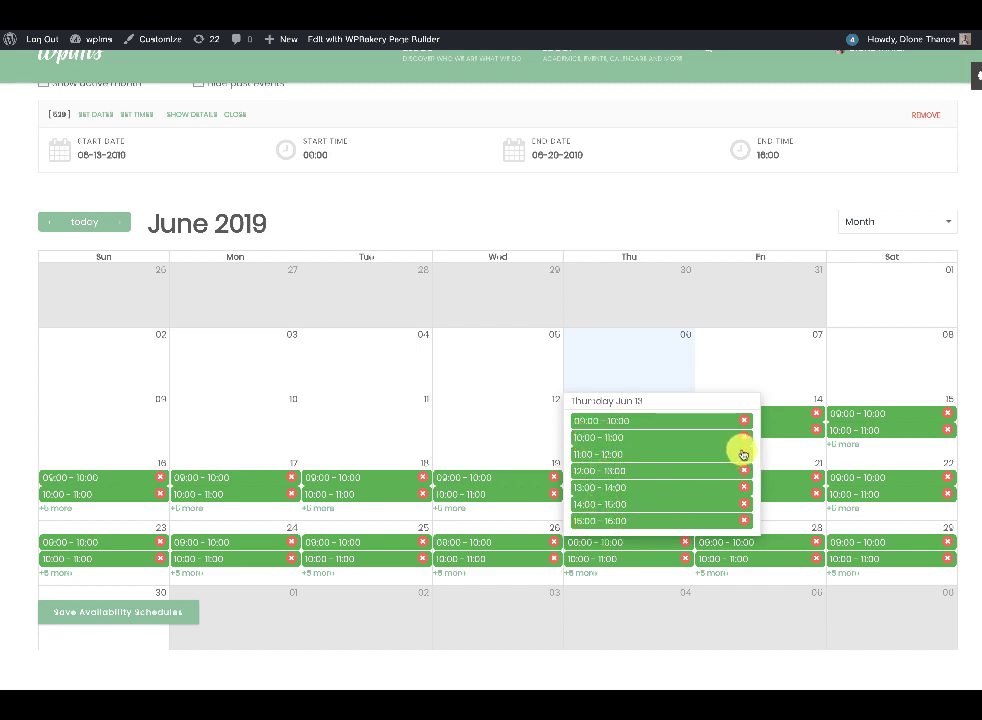
left_click(710, 241)
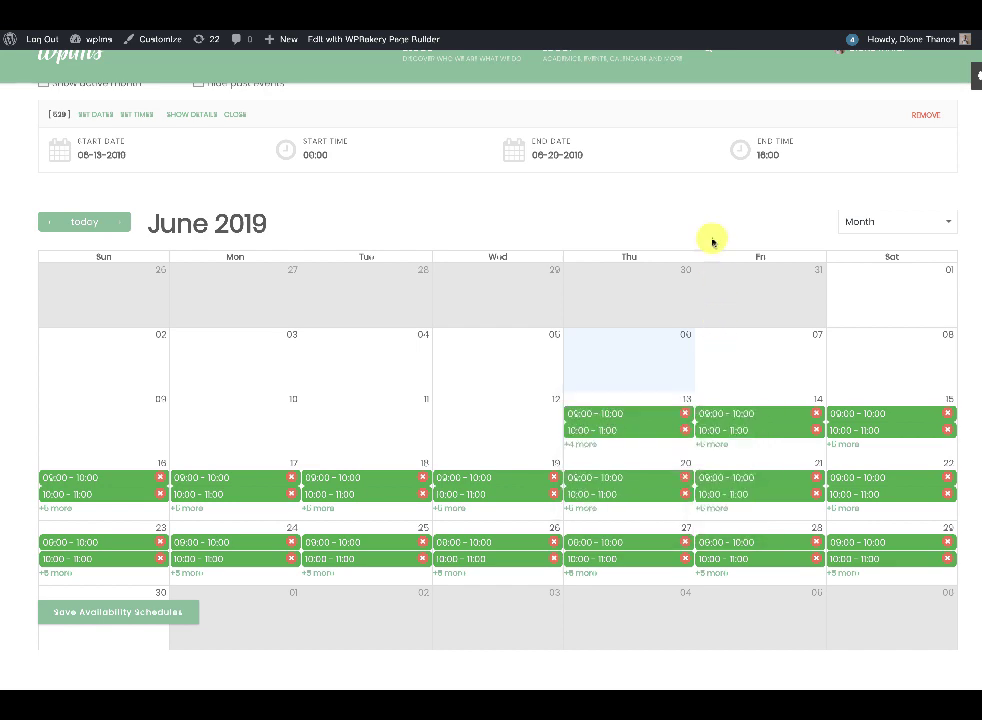
left_click(589, 447)
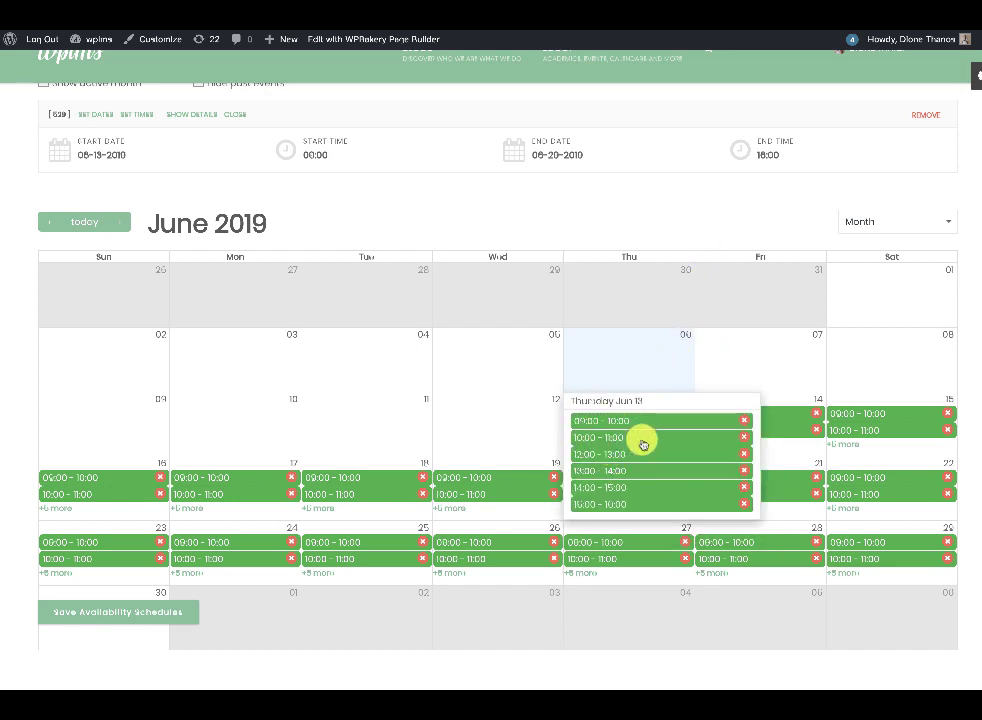
left_click(706, 255)
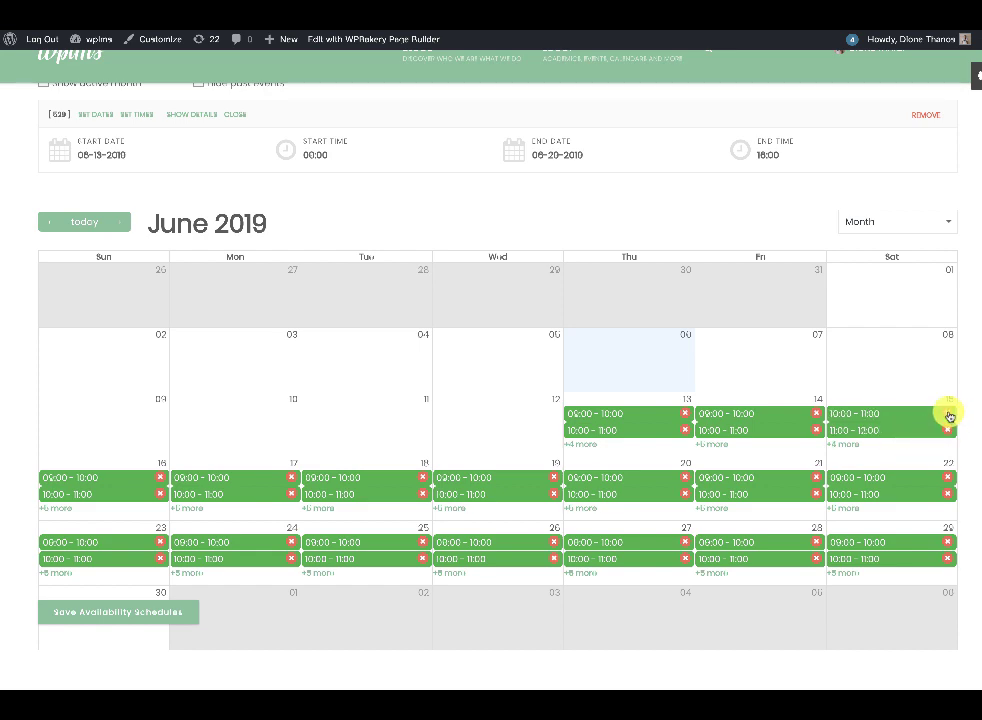
Remove every slot on Saturday June 15 and Saturday June 22, and save the availability schedules
left_click(948, 414)
left_click(948, 414)
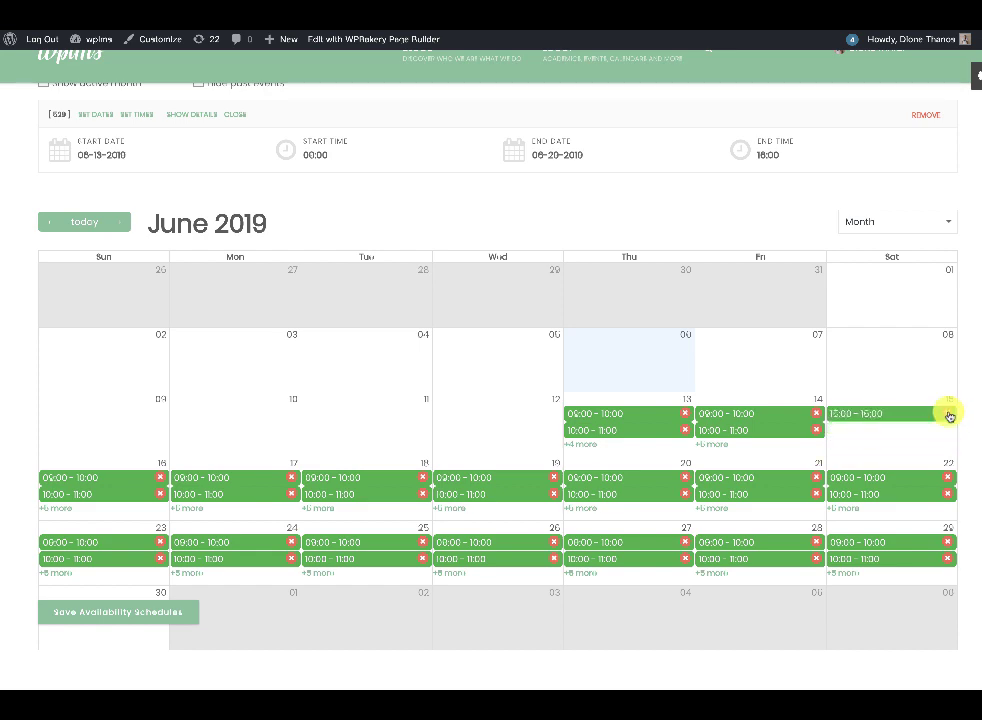
left_click(948, 414)
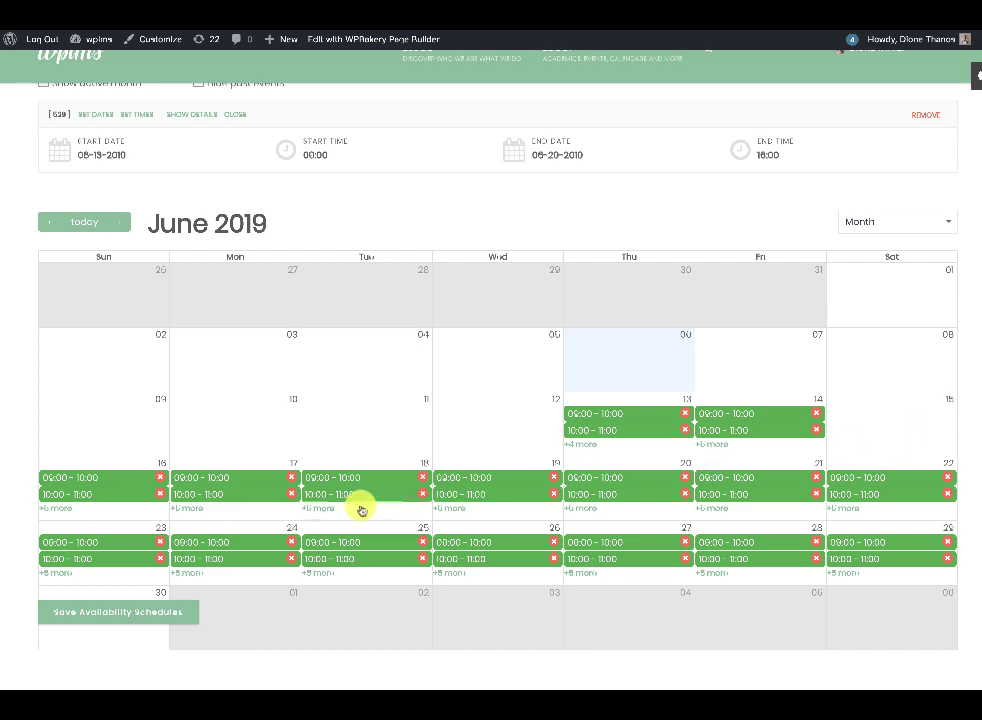
left_click(948, 478)
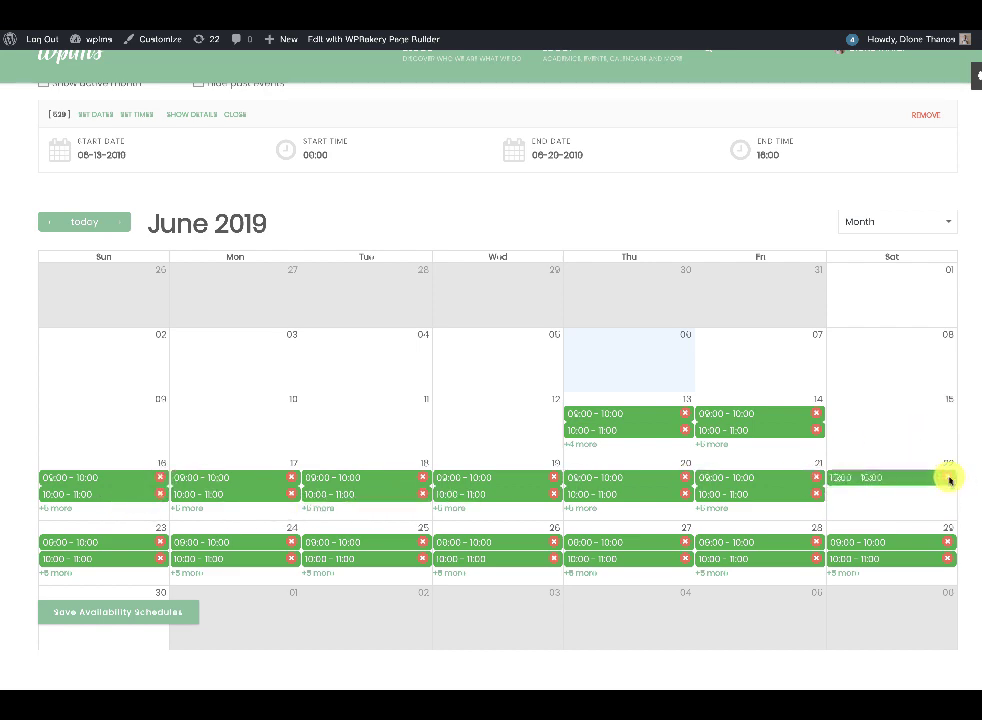
left_click(948, 478)
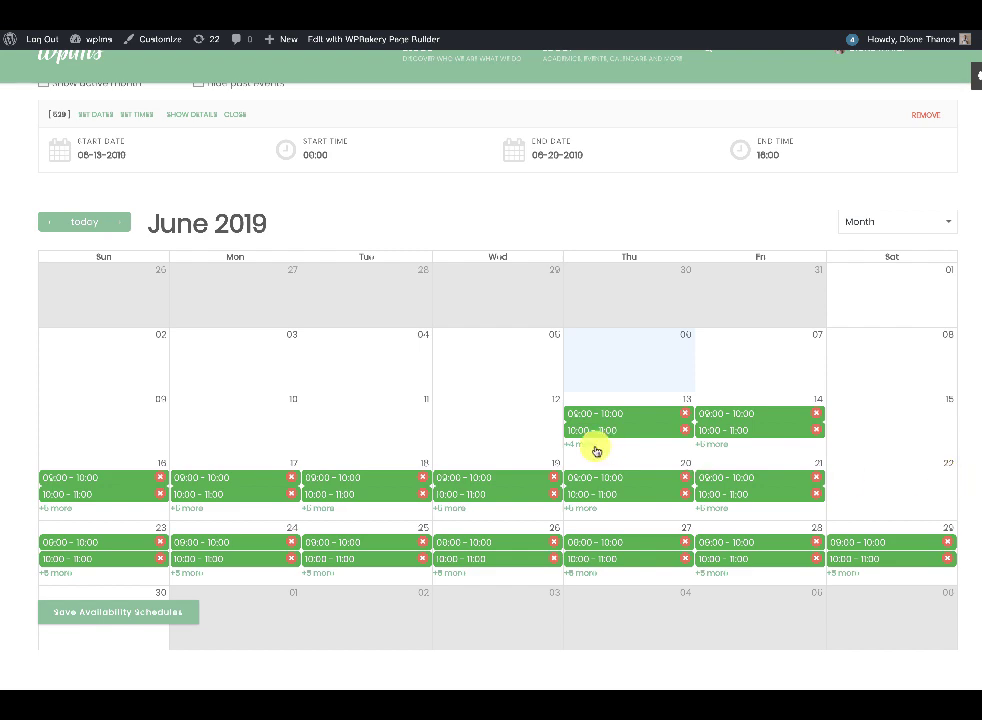
left_click(126, 610)
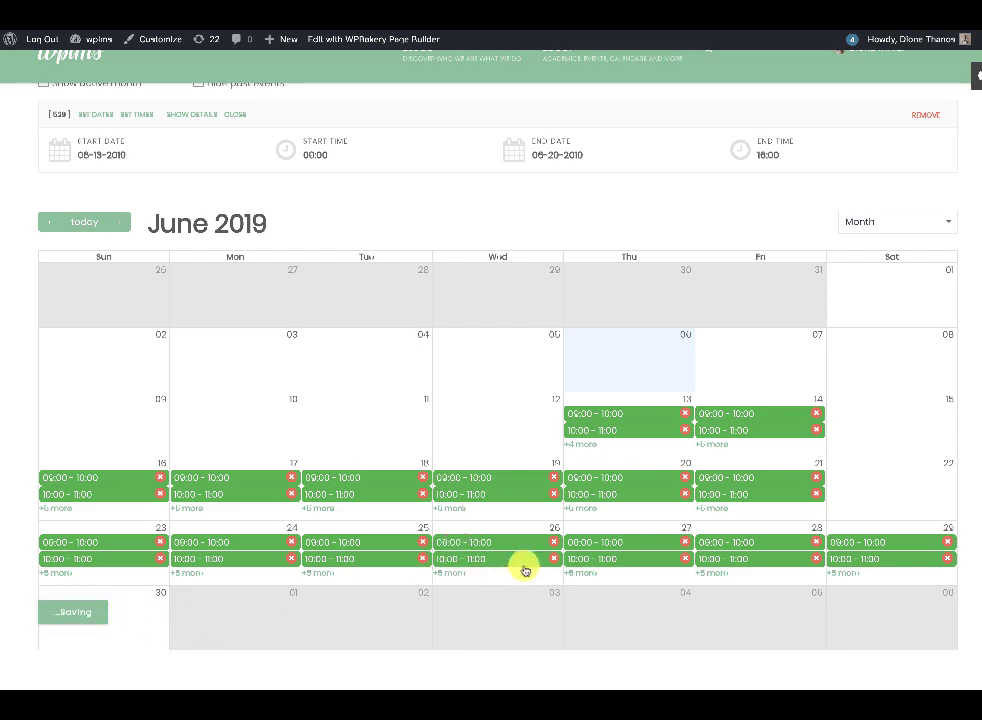
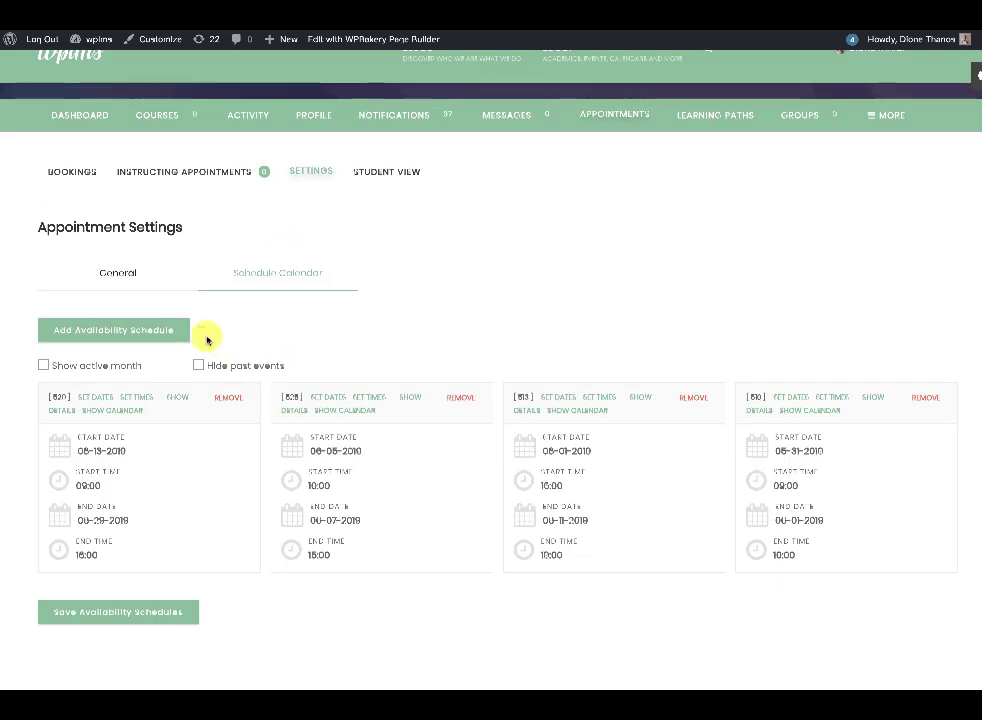
Change the June 13 to June 29 schedule's Type to Free slots and save the availability schedules
scroll(460, 364, "down", 4)
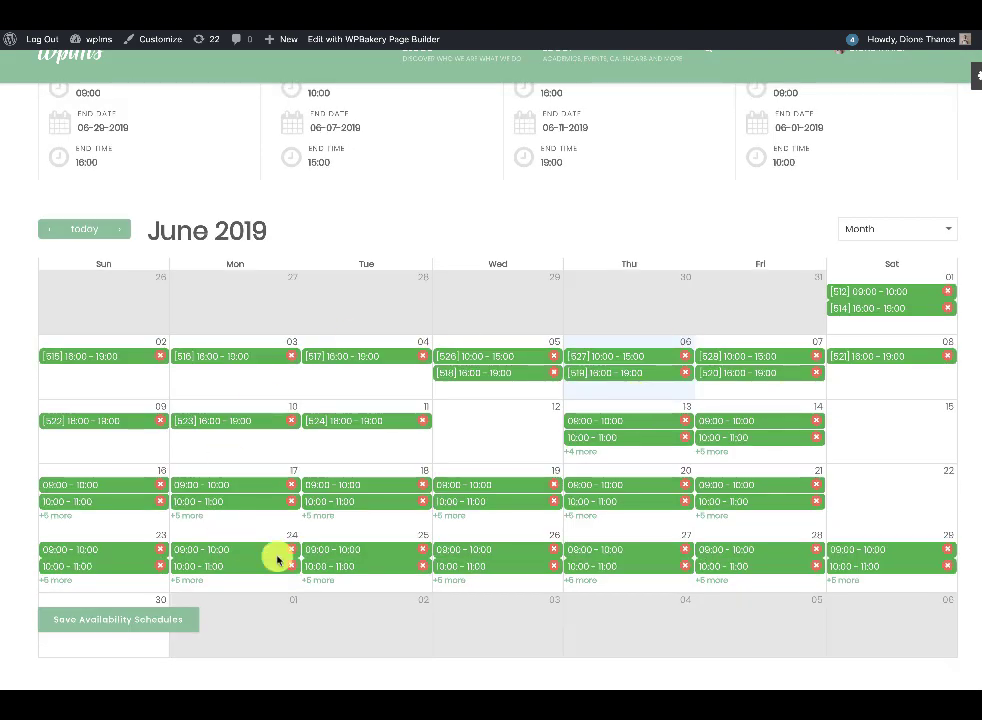
scroll(596, 498, "up", 1)
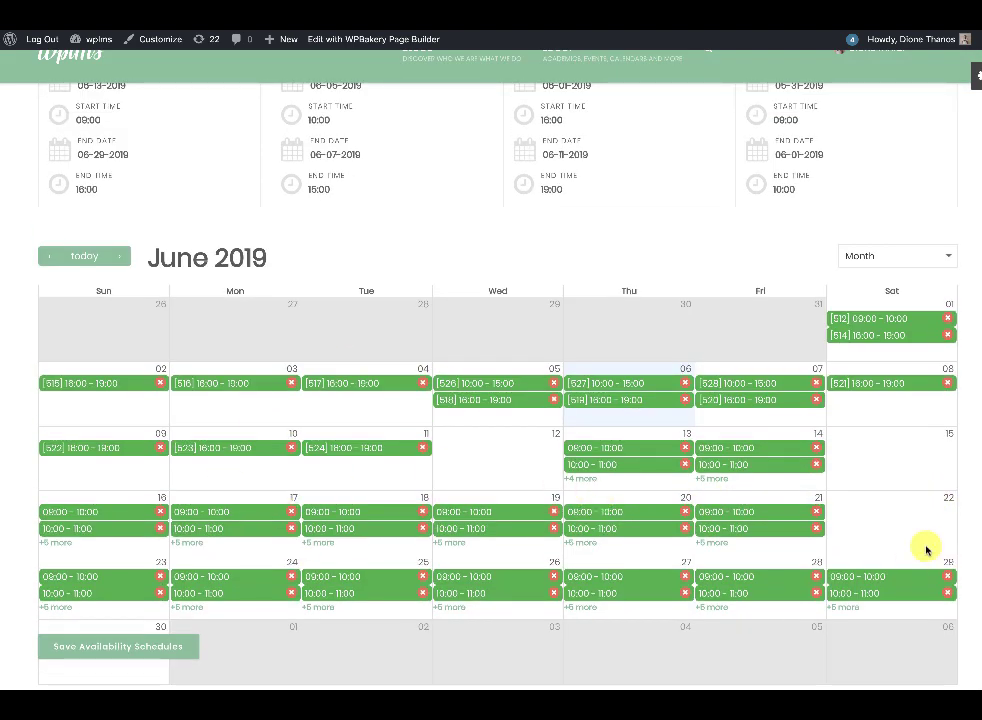
scroll(800, 500, "up", 2)
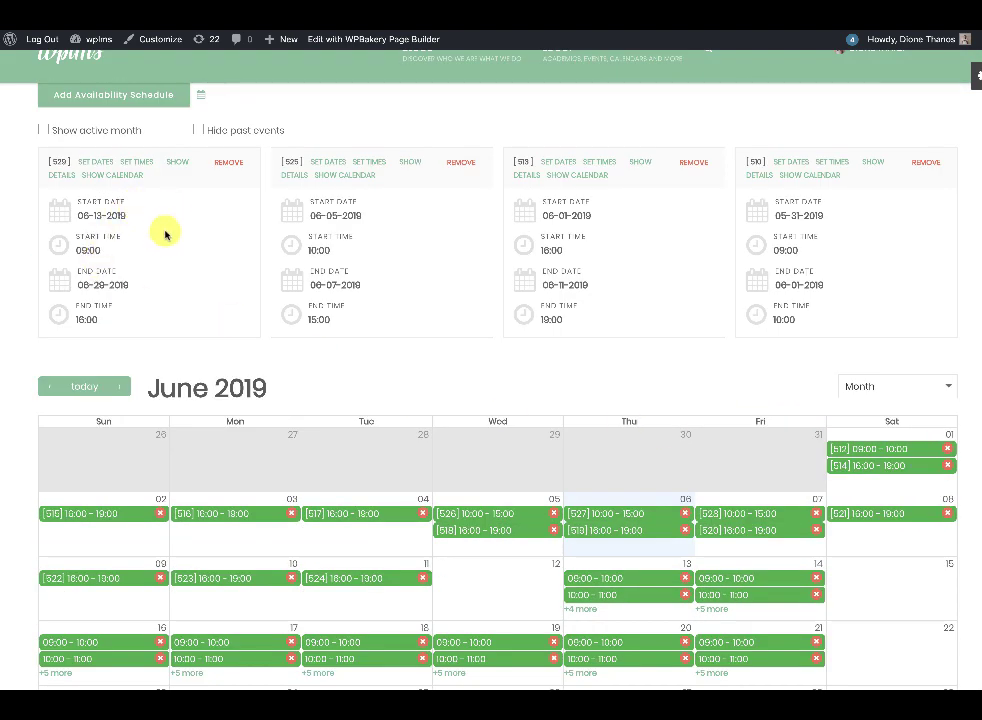
scroll(150, 232, "up", 1)
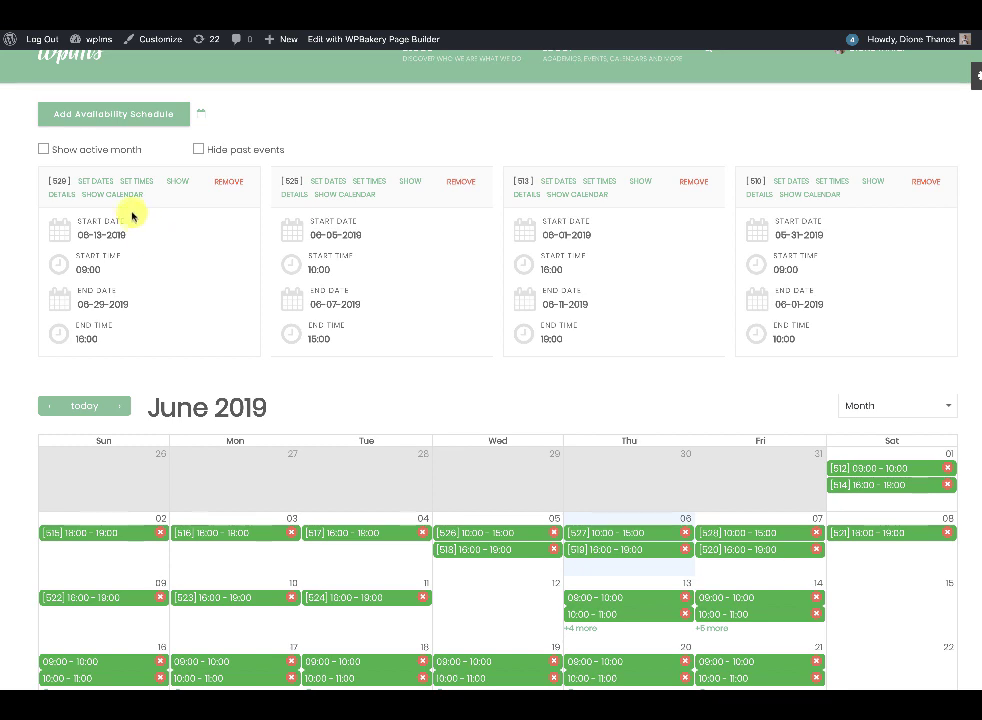
left_click(63, 195)
left_click(373, 395)
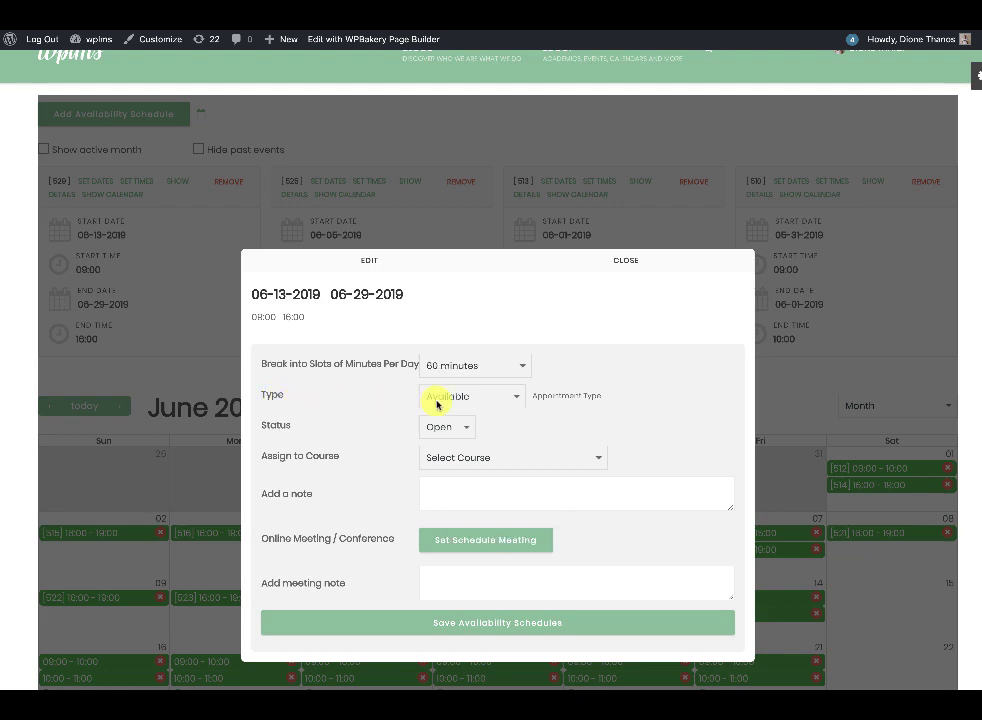
left_click(516, 399)
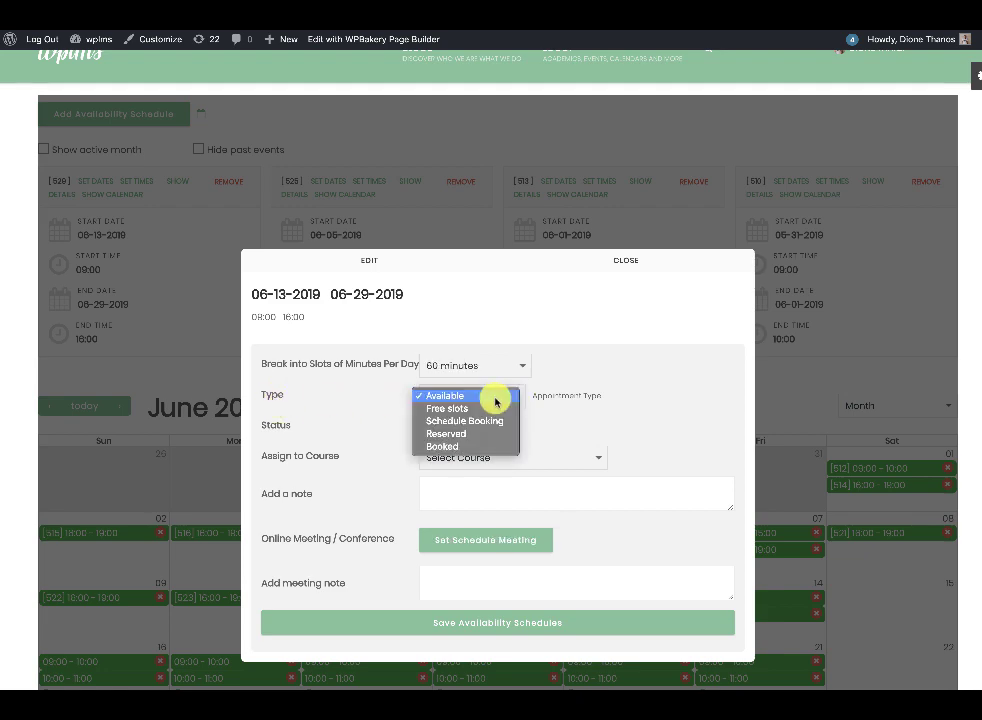
left_click(478, 409)
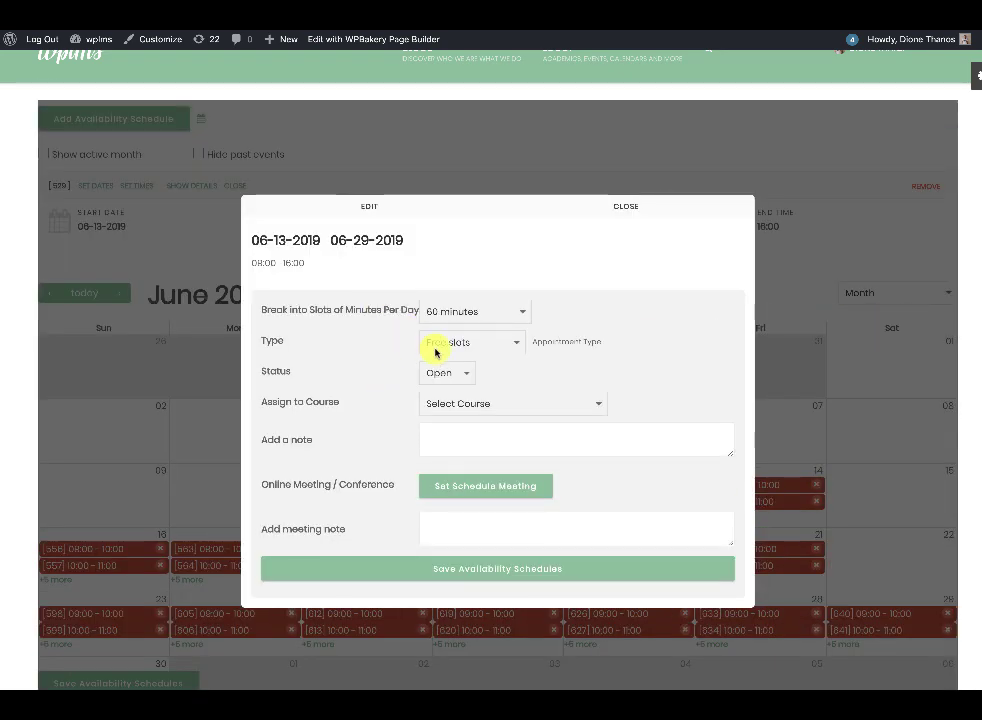
left_click(627, 207)
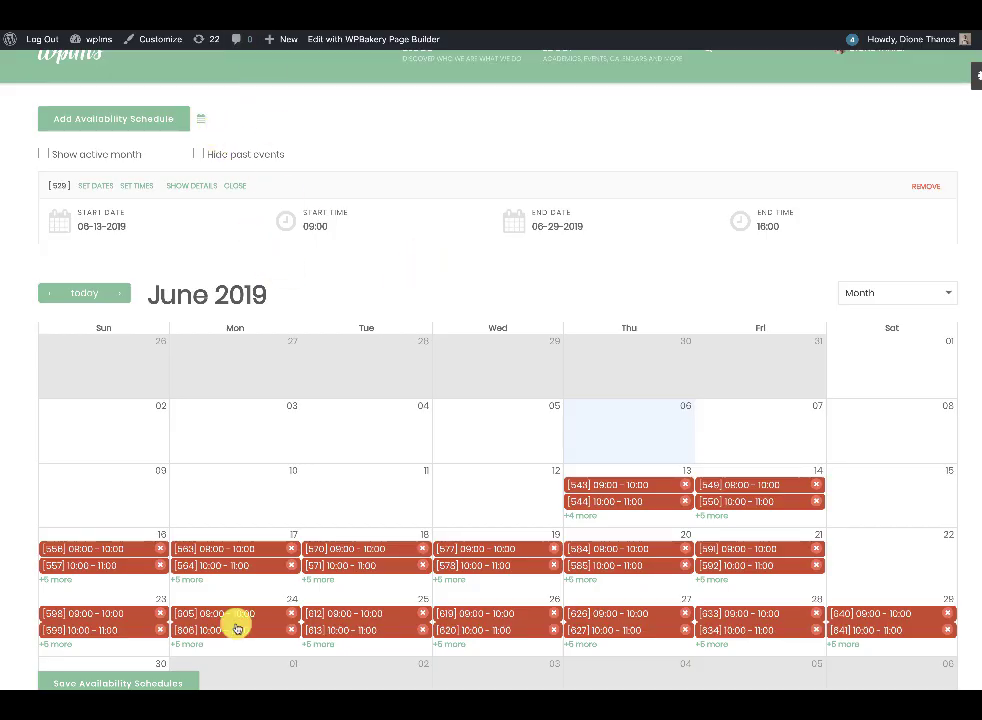
left_click(167, 676)
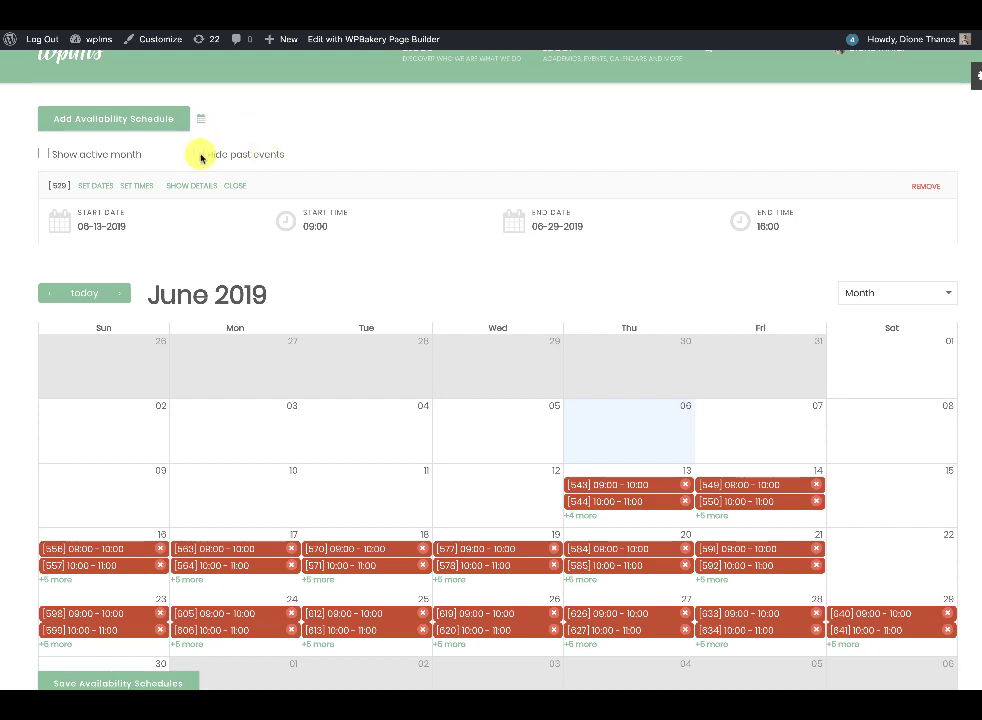
Close the single-schedule view and examine the slots of all schedules in the June 2019 calendar
left_click(233, 185)
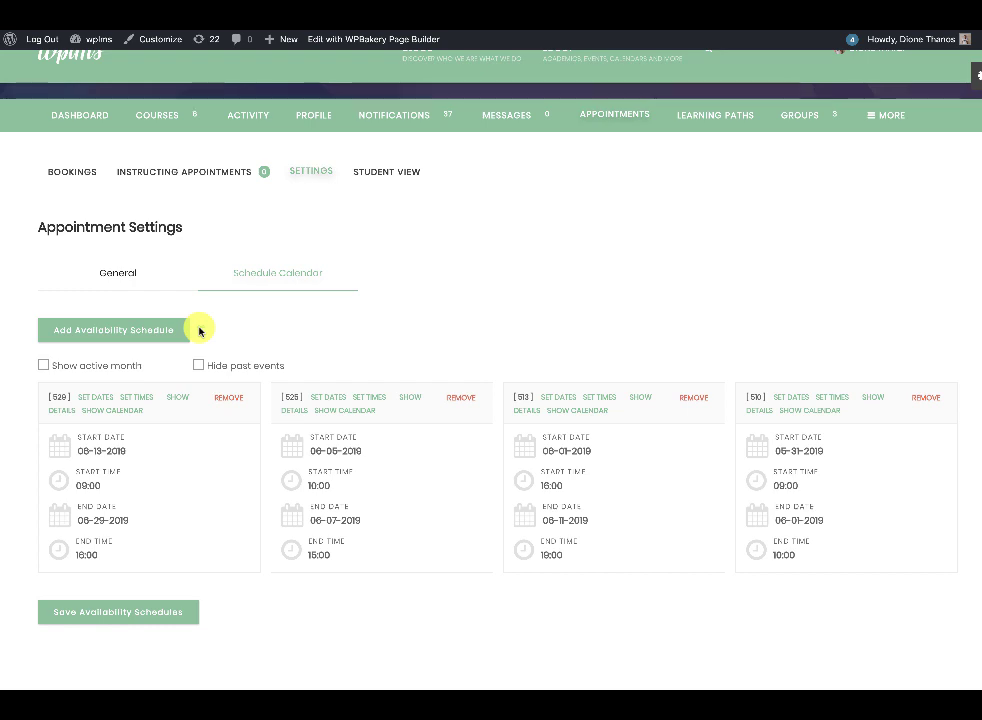
scroll(491, 300, "down", 5)
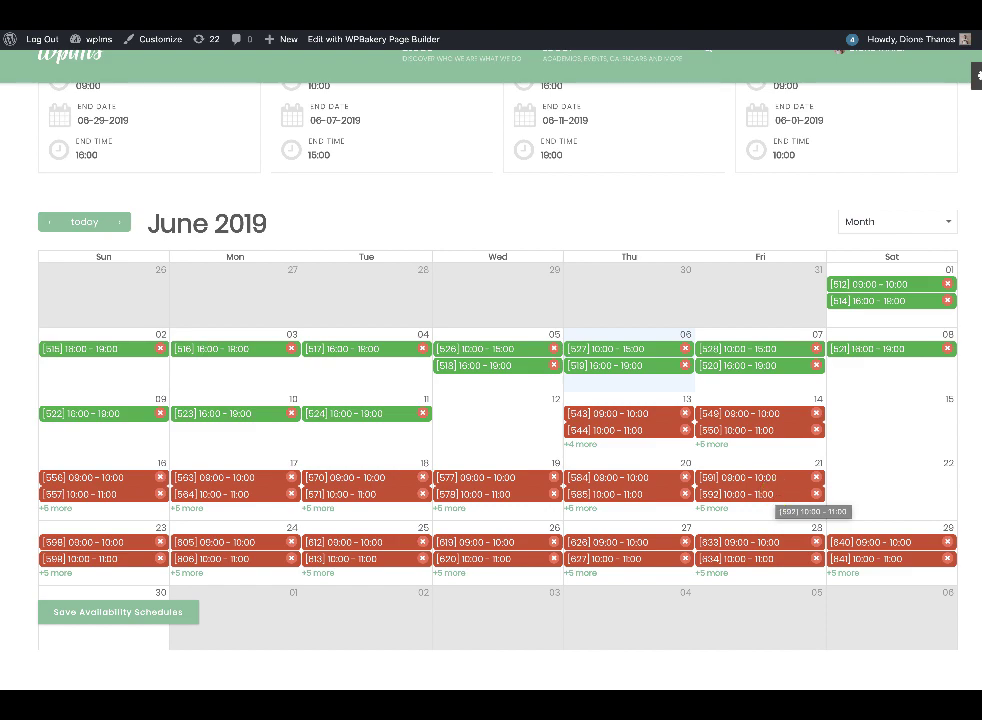
scroll(809, 261, "up", 5)
scroll(440, 355, "up", 1)
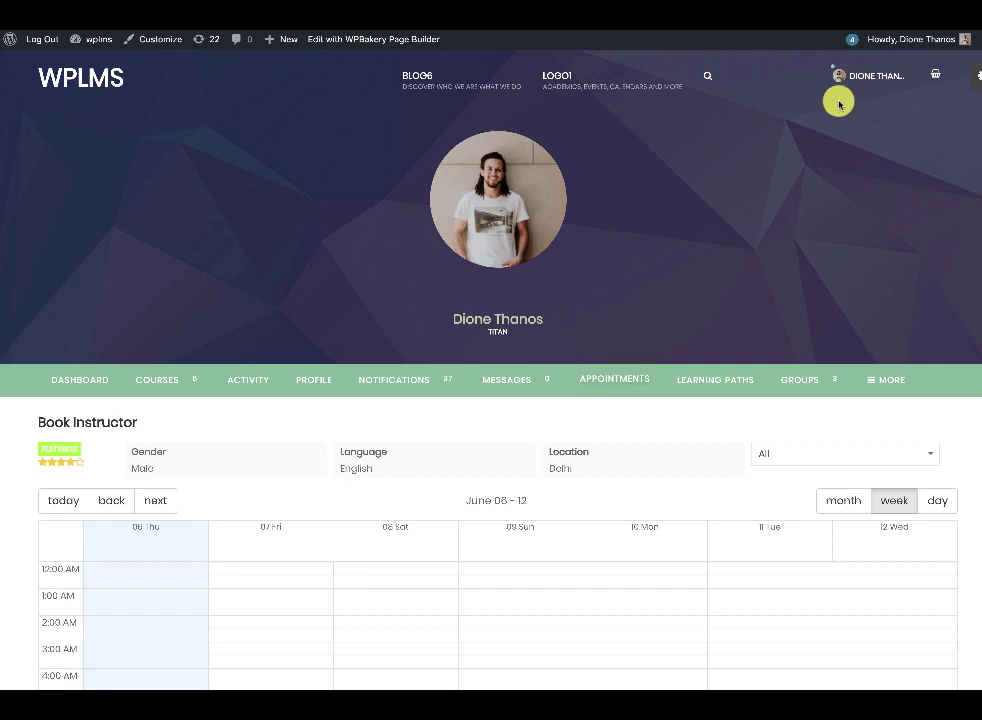
Examine the instructor's bookable slots on the Book Instructor calendar for the weeks June 06 - 12 and June 13 - 19
scroll(577, 224, "down", 2)
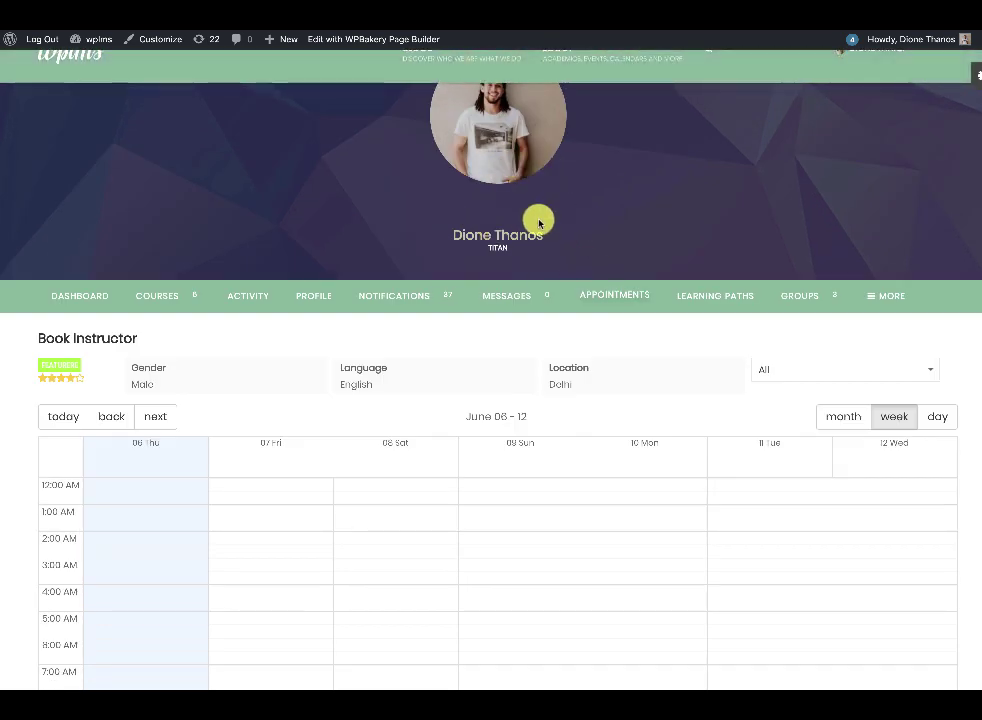
scroll(453, 364, "down", 3)
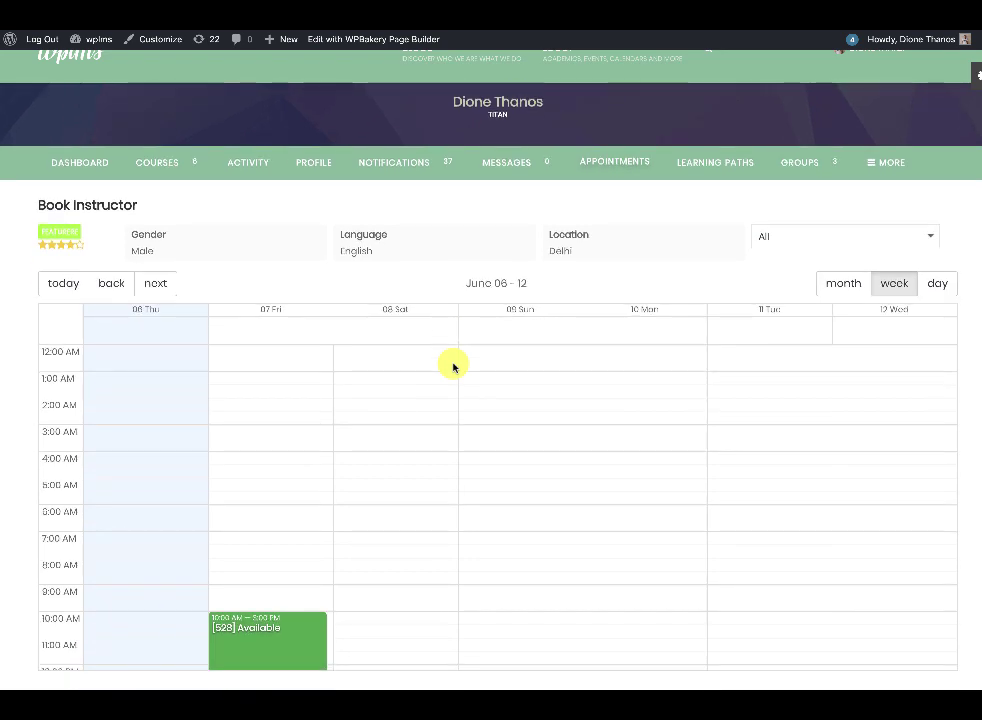
scroll(445, 400, "down", 5)
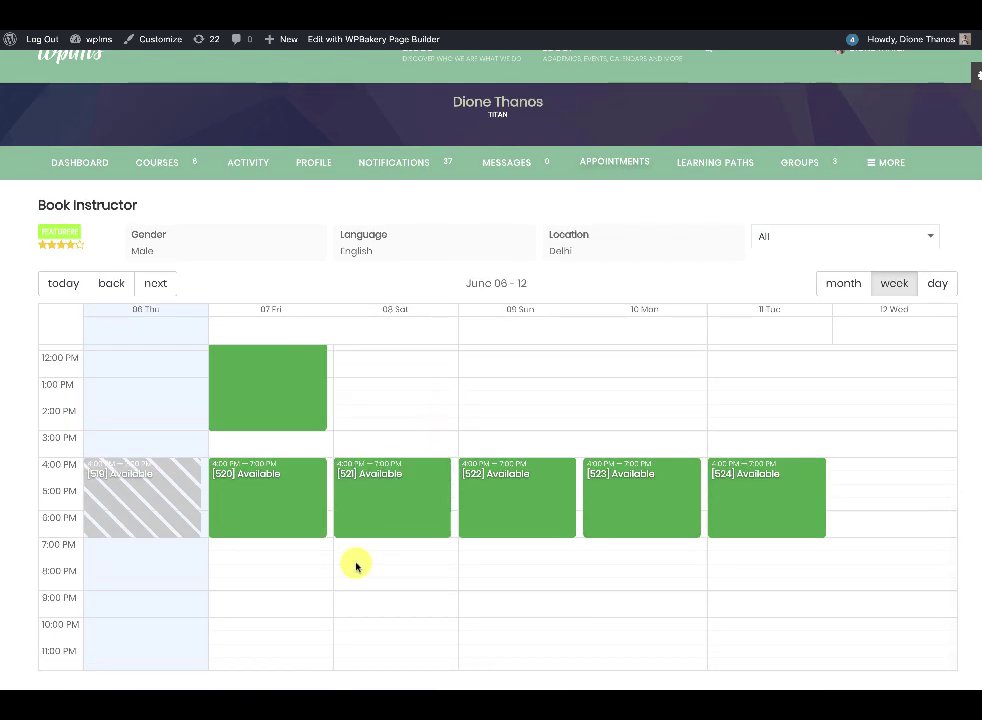
scroll(360, 560, "up", 1)
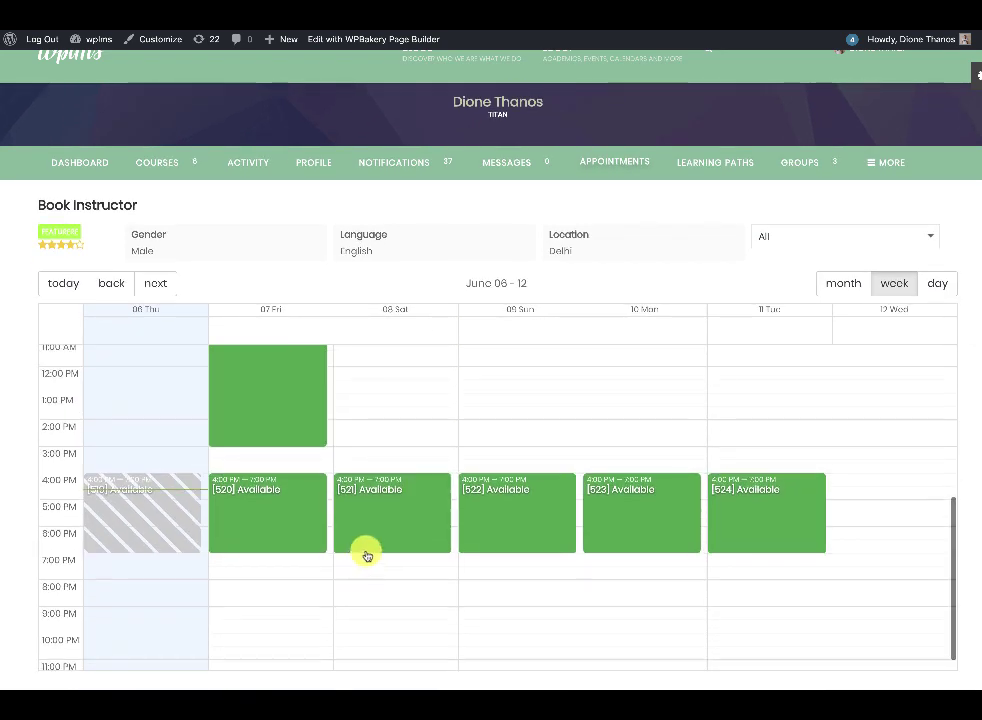
left_click(157, 285)
scroll(320, 520, "up", 2)
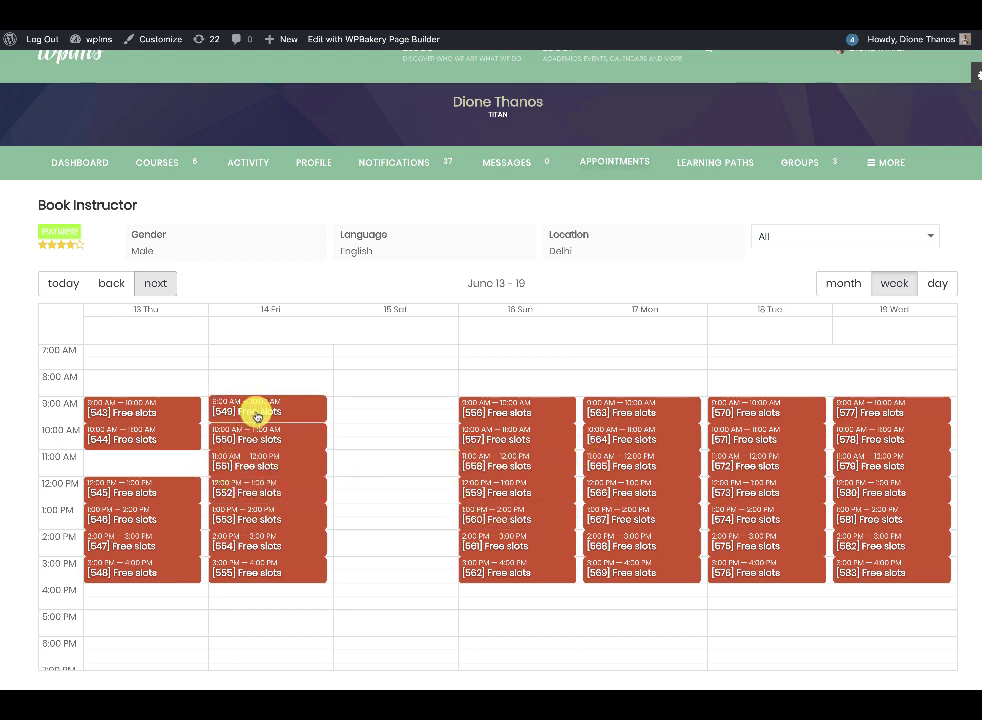
Return to the week of June 06 - 12 and open the booking details for the June 8 slot from 16:00 to 19:00
left_click(98, 285)
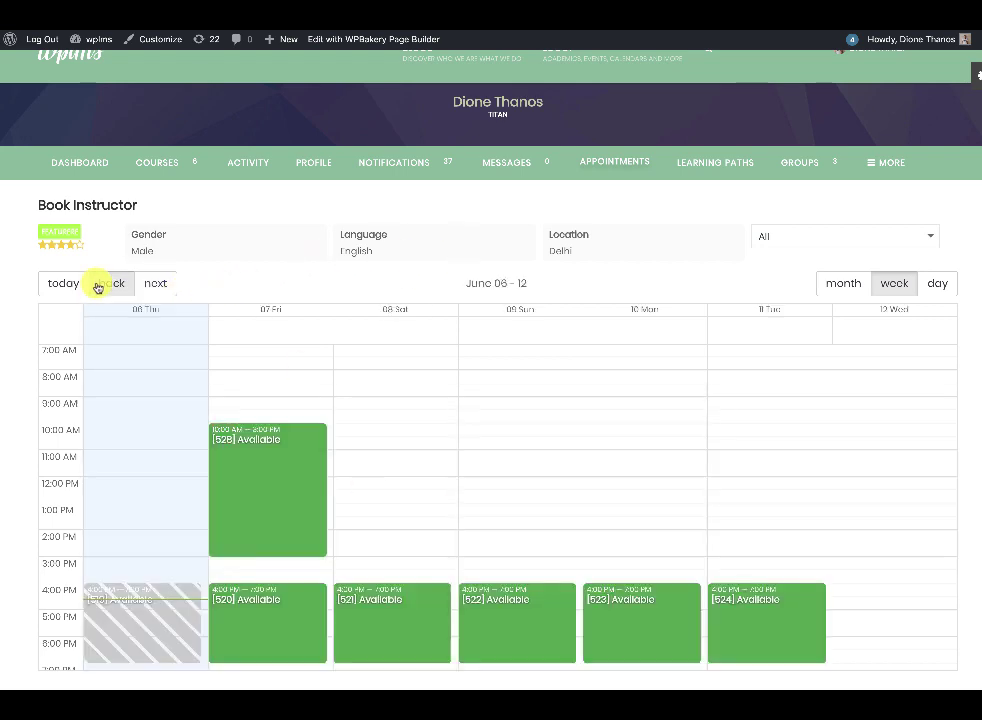
scroll(280, 530, "down", 2)
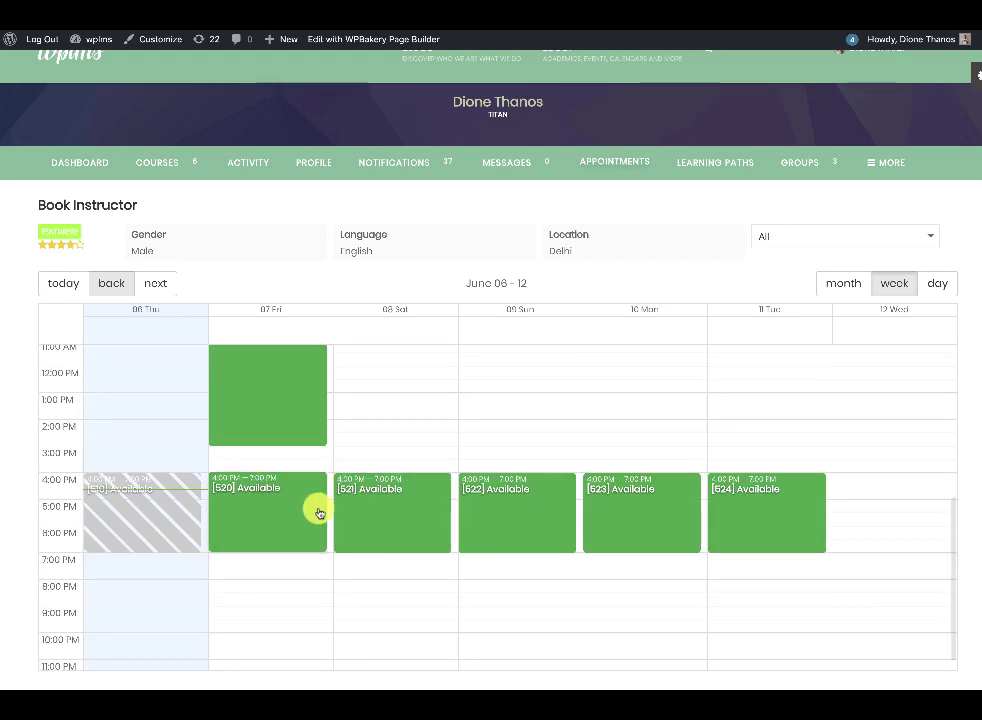
scroll(318, 518, "up", 2)
scroll(290, 535, "down", 2)
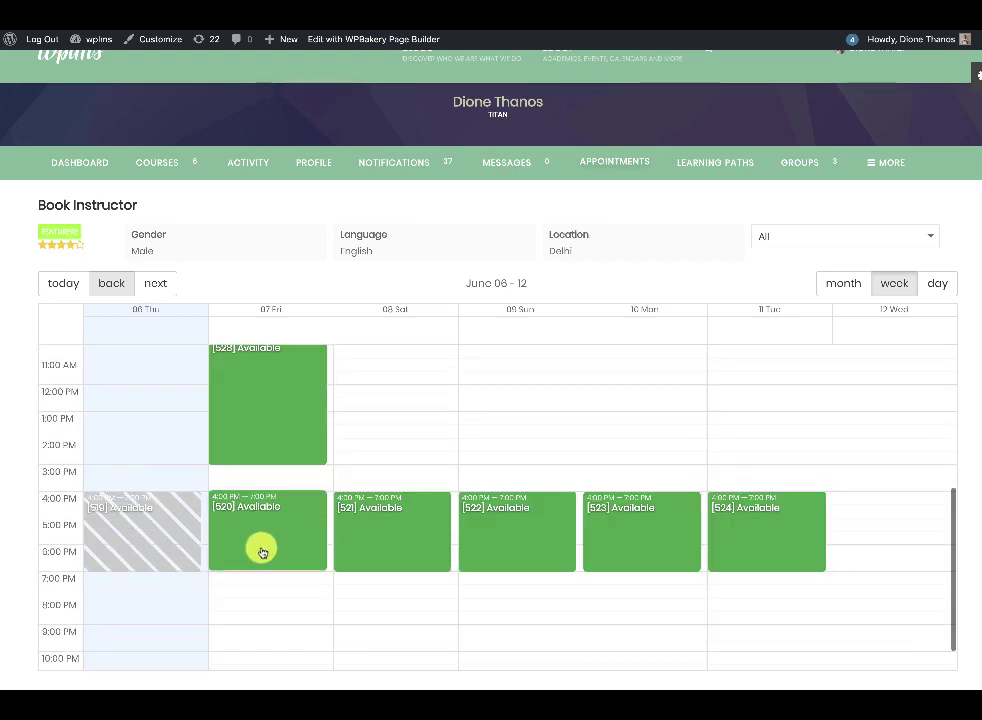
left_click(382, 525)
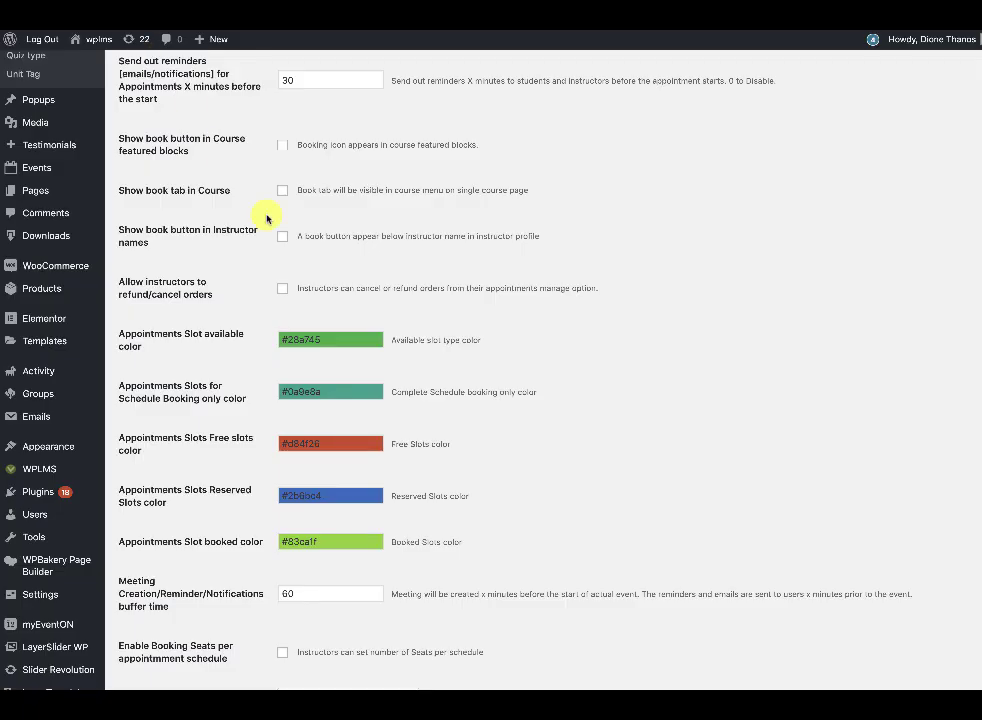
Check the appointment settings in the site admin and examine the full schedule offered in the June 8 booking details
scroll(344, 276, "up", 5)
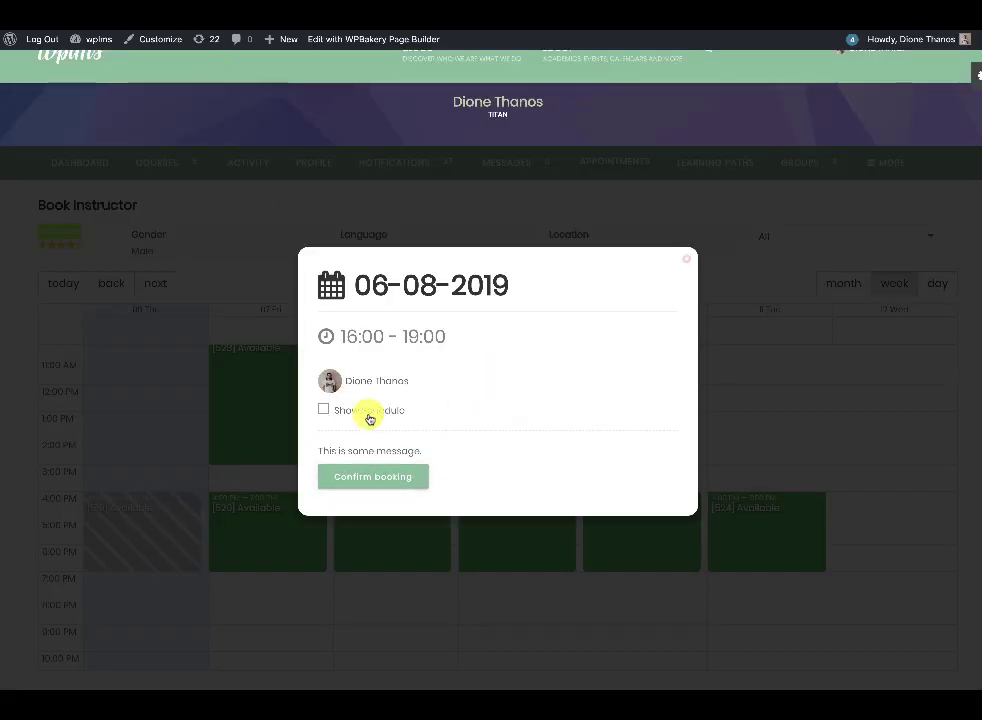
left_click(323, 409)
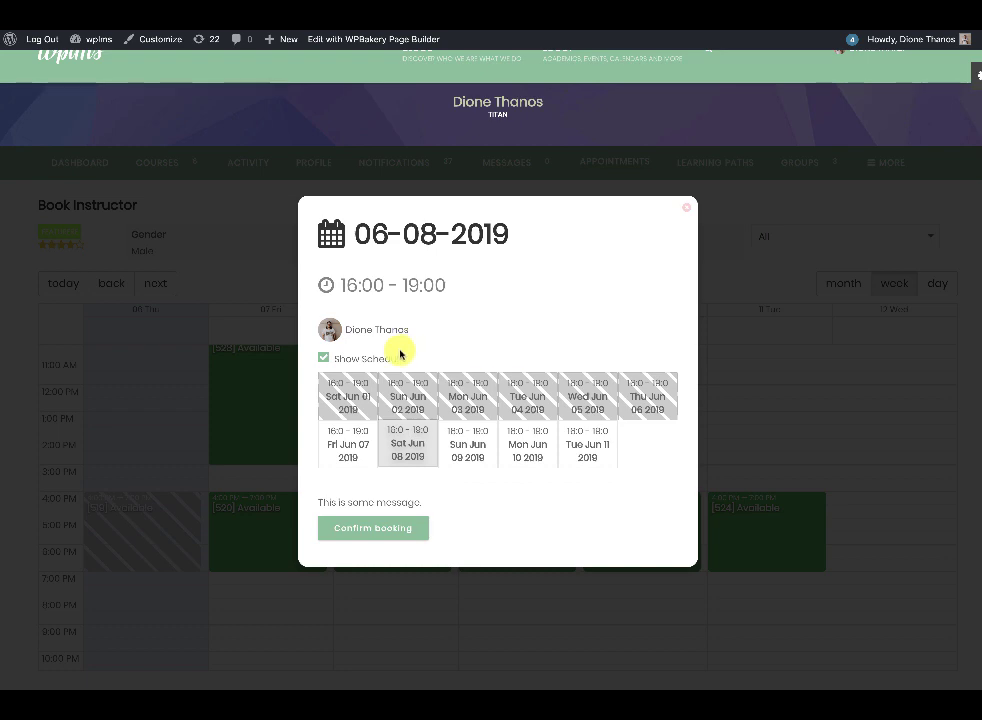
left_click(327, 361)
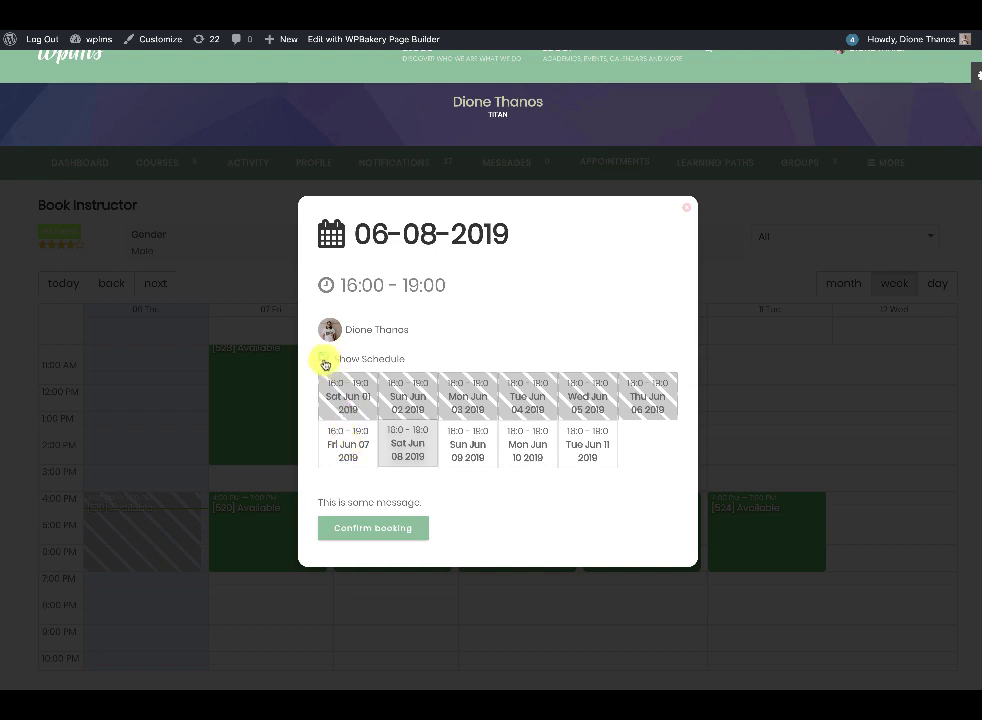
Examine the full schedule in the June 8 booking details, hide it, and close the details
left_click(326, 360)
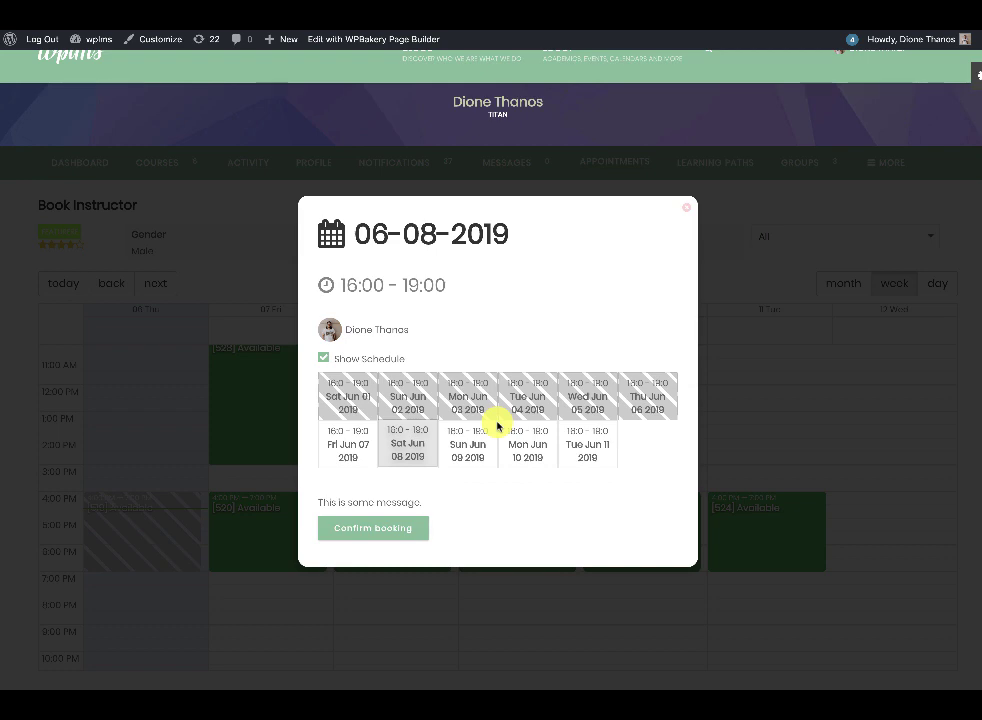
left_click(324, 362)
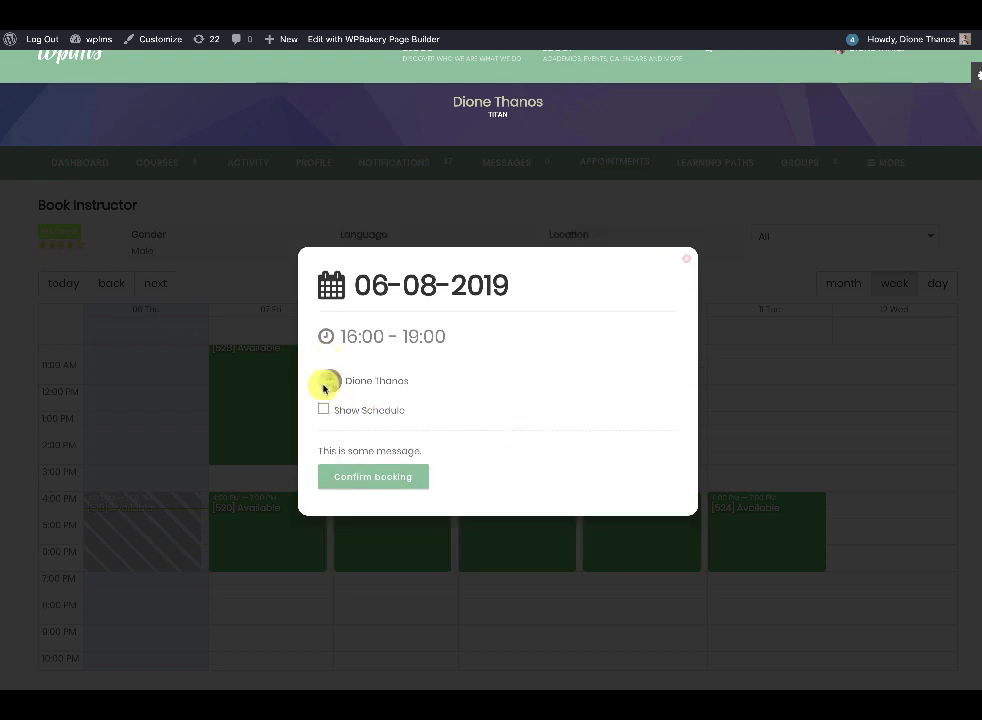
left_click(688, 259)
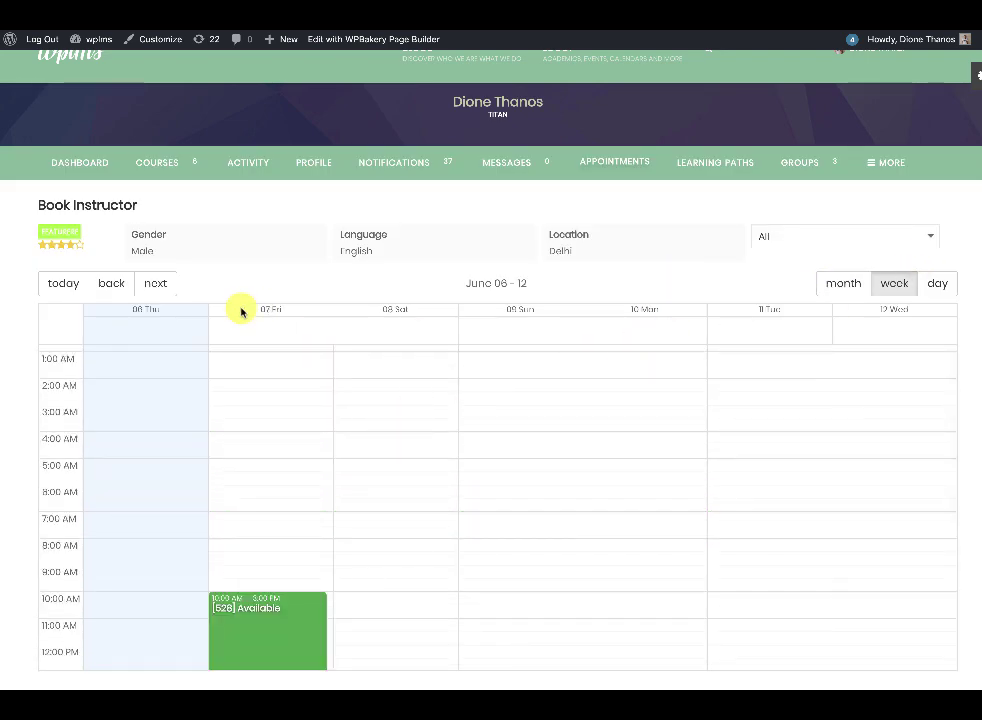
Send the instructor a booking request for the June 8 slot from 16:00 to 19:00 and dismiss the confirmation
left_click(153, 283)
left_click(501, 581)
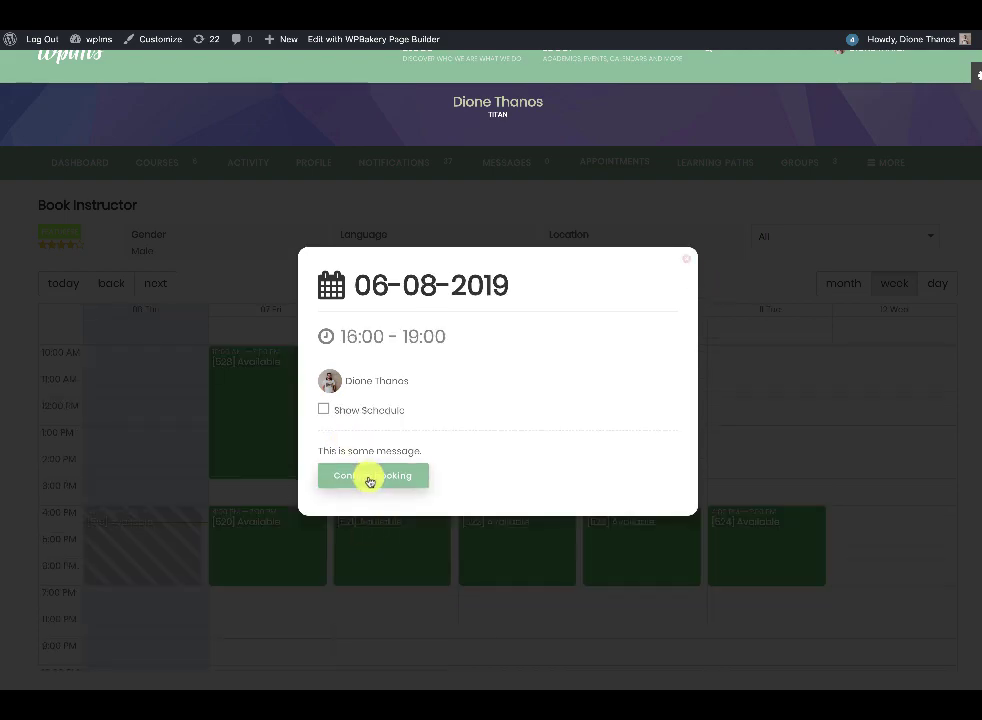
left_click(375, 477)
left_click(593, 104)
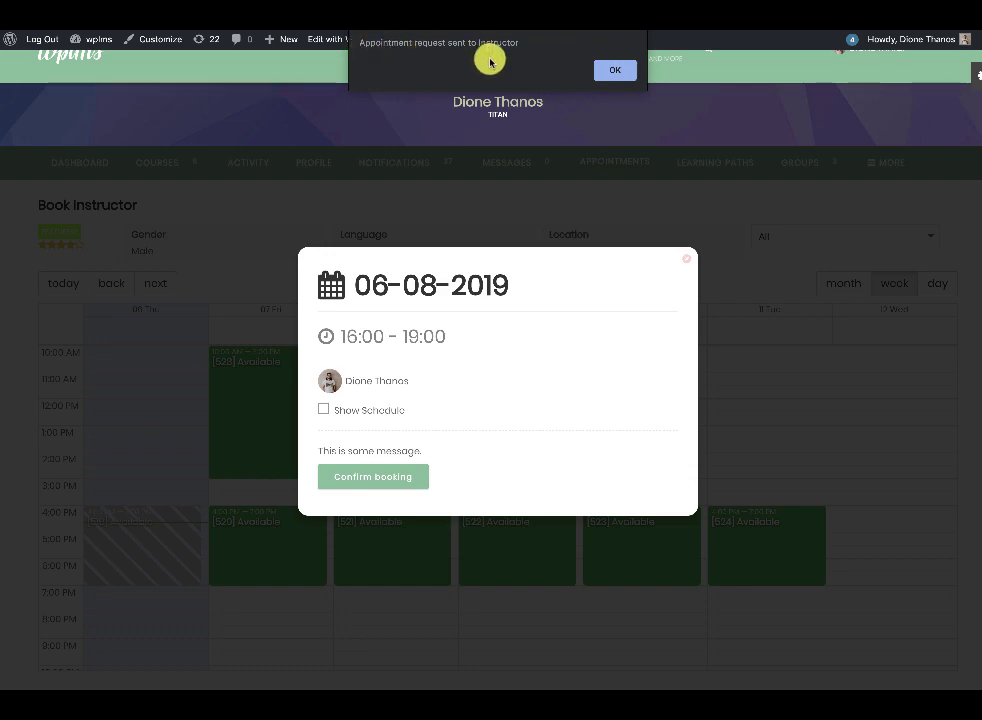
left_click(607, 72)
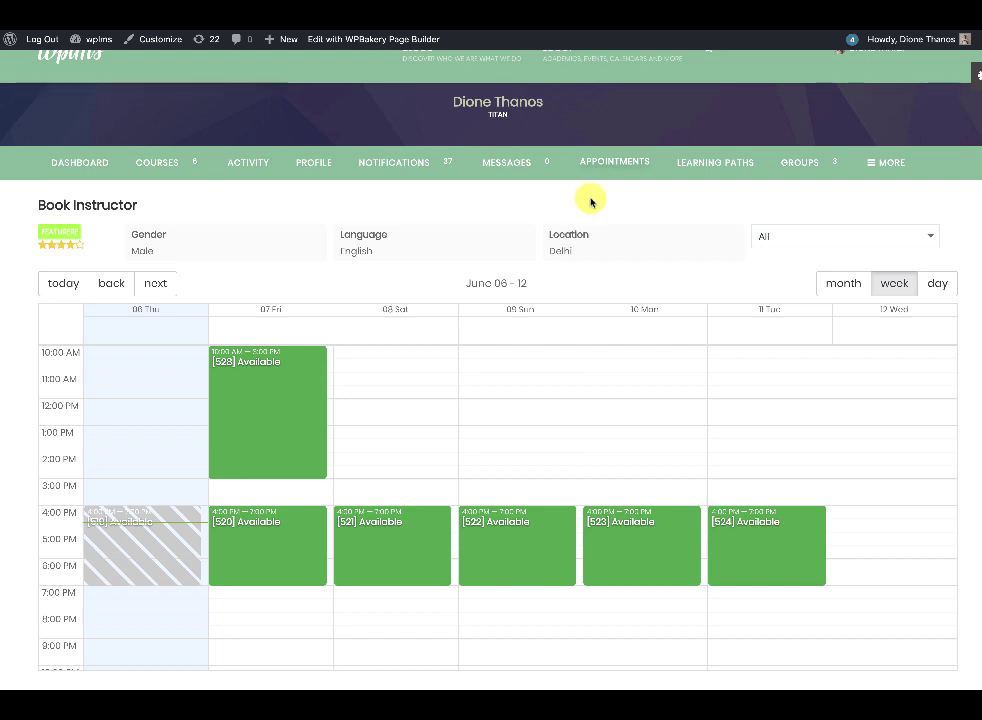
Go to My Appointments and examine the status and countdown of the June 8 booking request
left_click(597, 162)
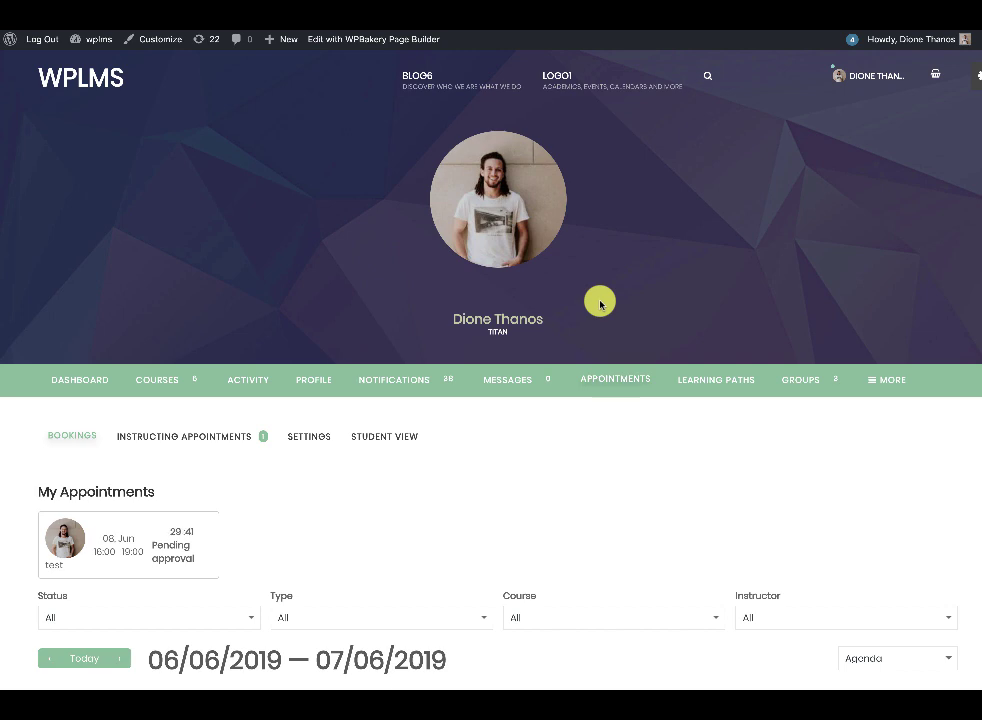
scroll(425, 537, "down", 2)
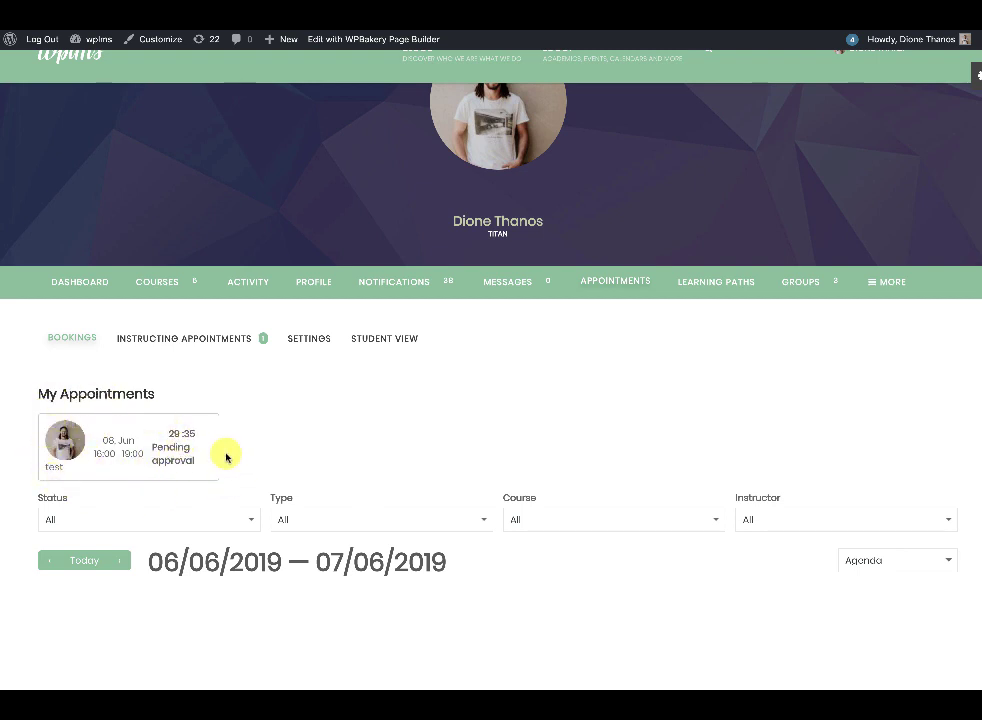
left_click_drag(162, 447, 194, 475)
left_click(193, 466)
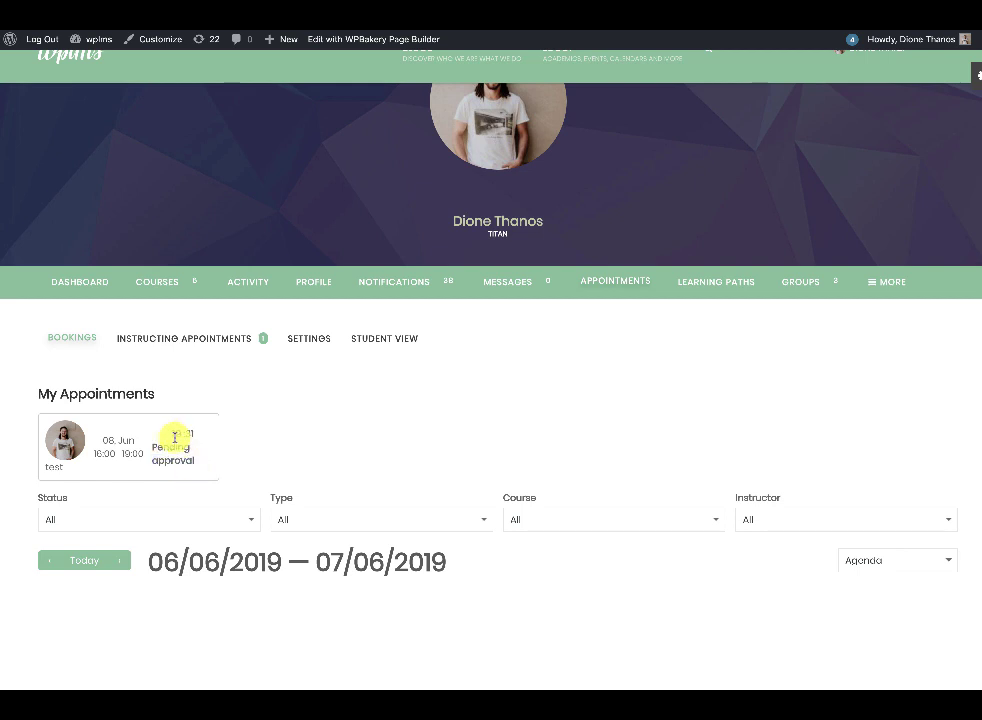
left_click_drag(168, 433, 197, 434)
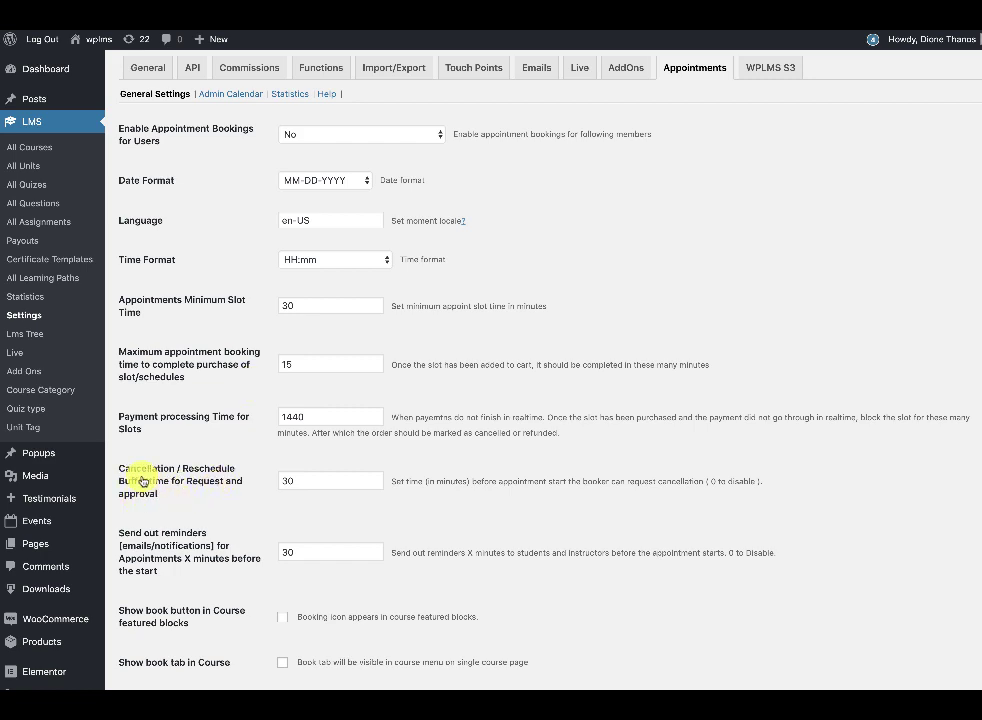
Check the site admin's appointment settings and the instructor's general settings for the maximum manual approval time
scroll(148, 490, "down", 2)
left_click_drag(170, 257, 251, 280)
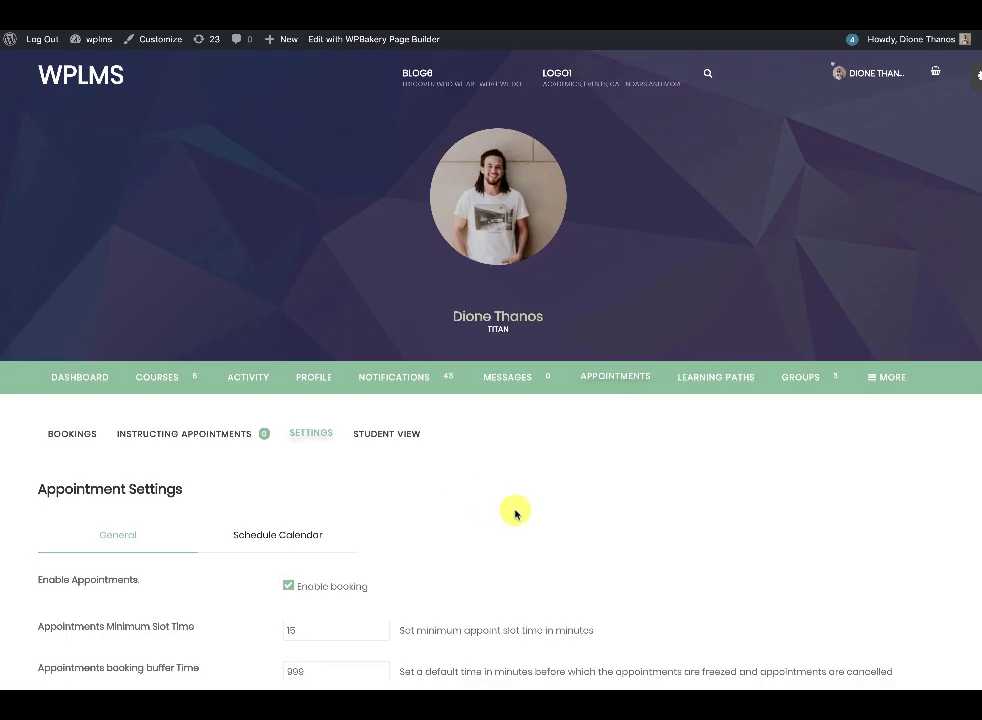
scroll(515, 505, "down", 2)
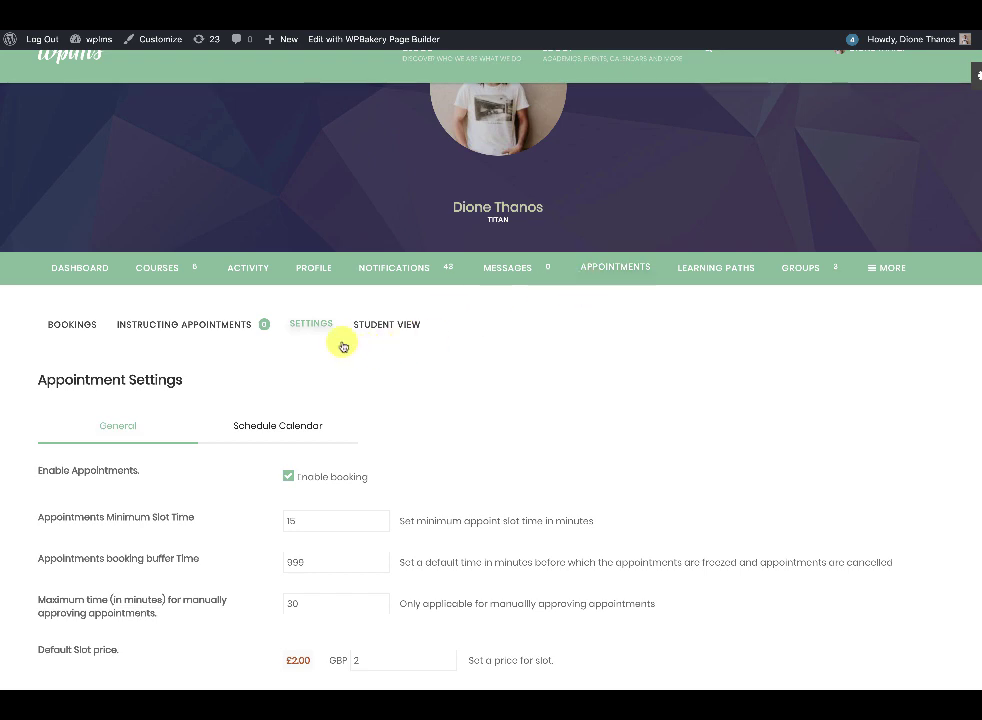
scroll(250, 342, "down", 2)
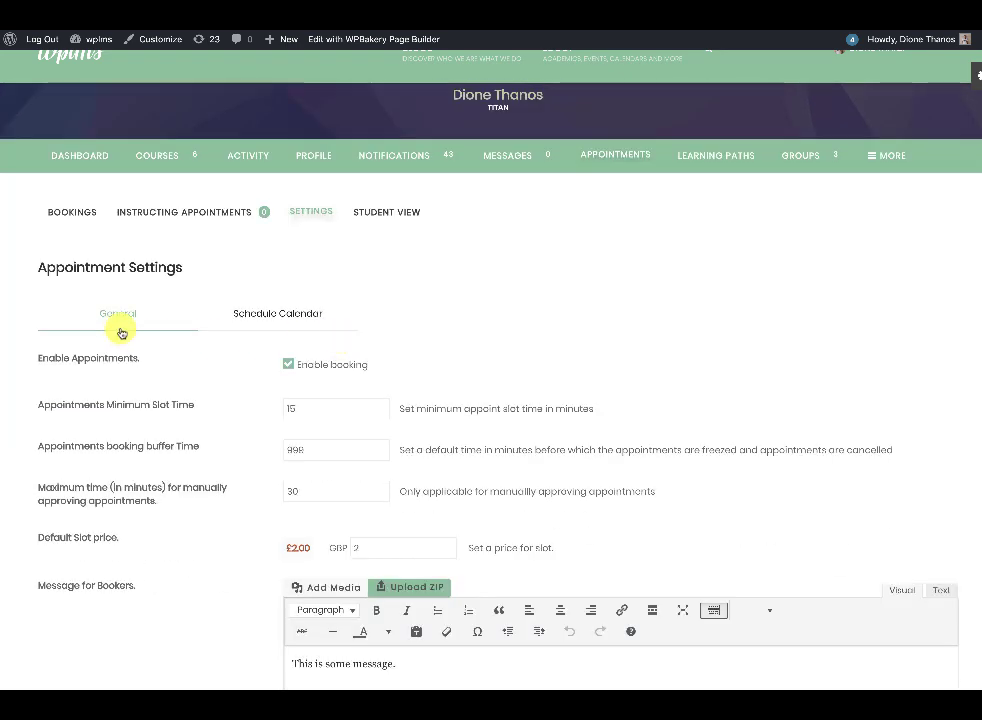
scroll(175, 335, "down", 1)
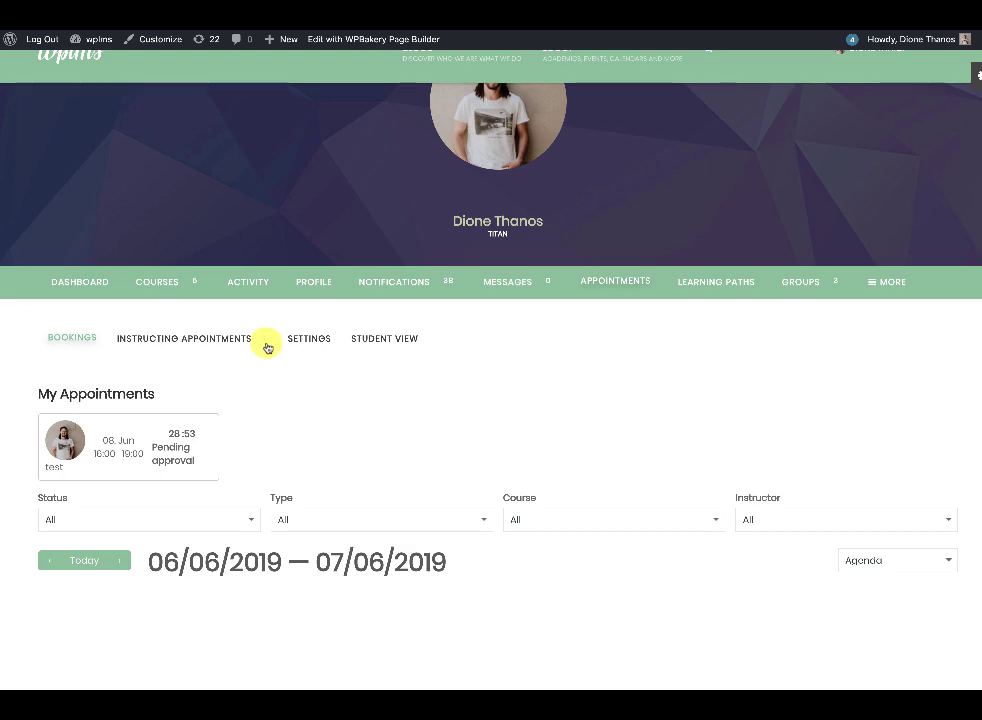
Accept the June 8 16:00 - 19:00 request in the instructing appointments
left_click(185, 341)
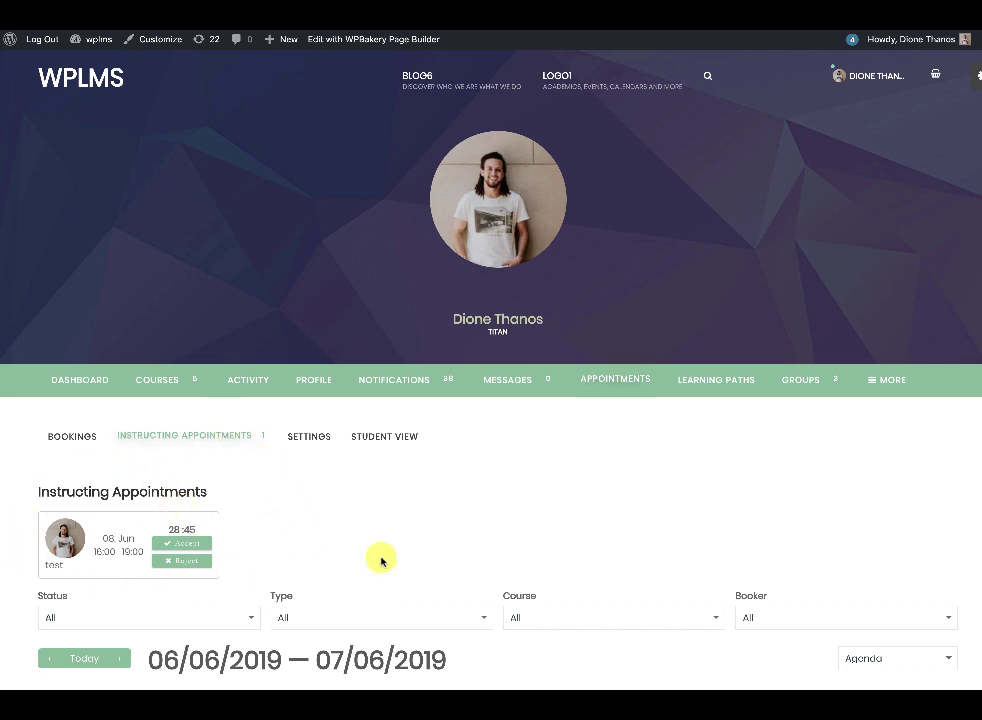
scroll(428, 546, "down", 1)
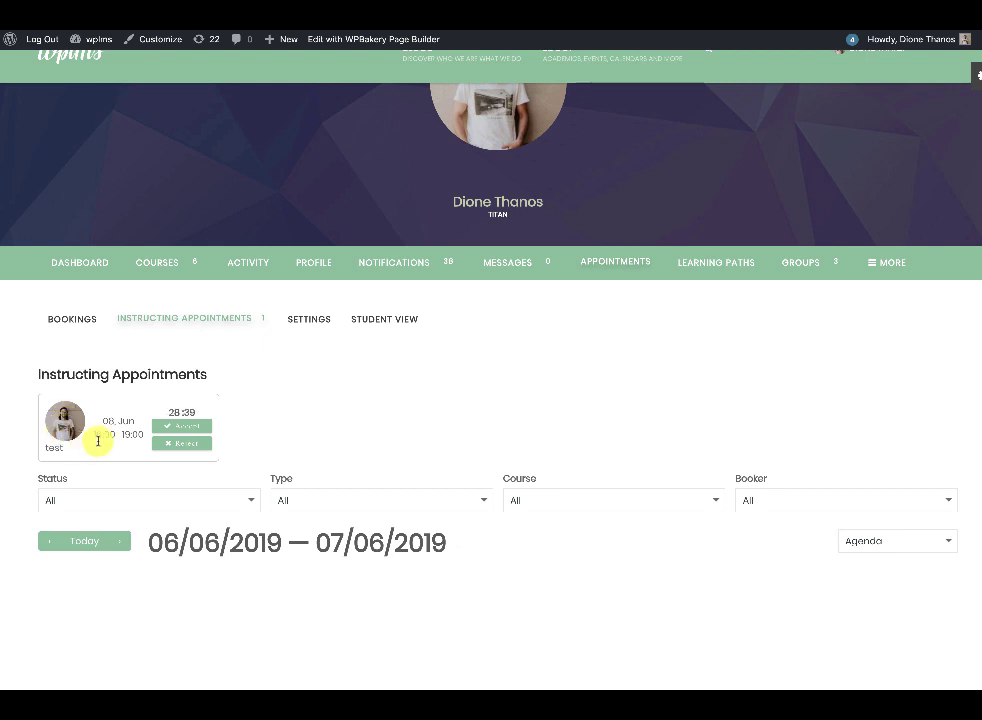
left_click(182, 426)
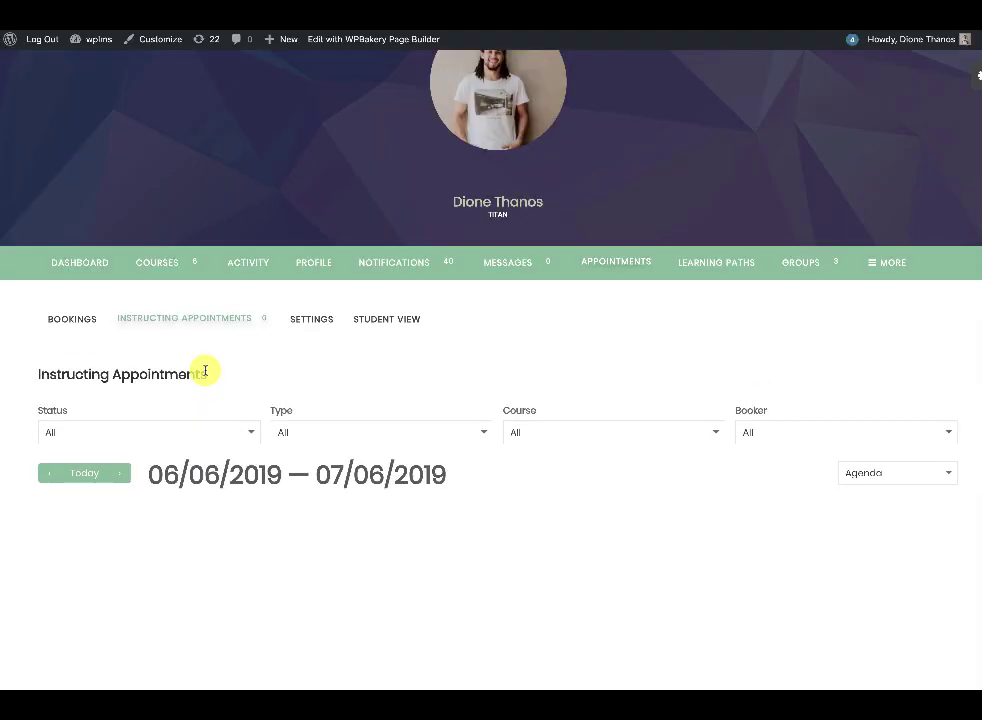
scroll(358, 360, "down", 1)
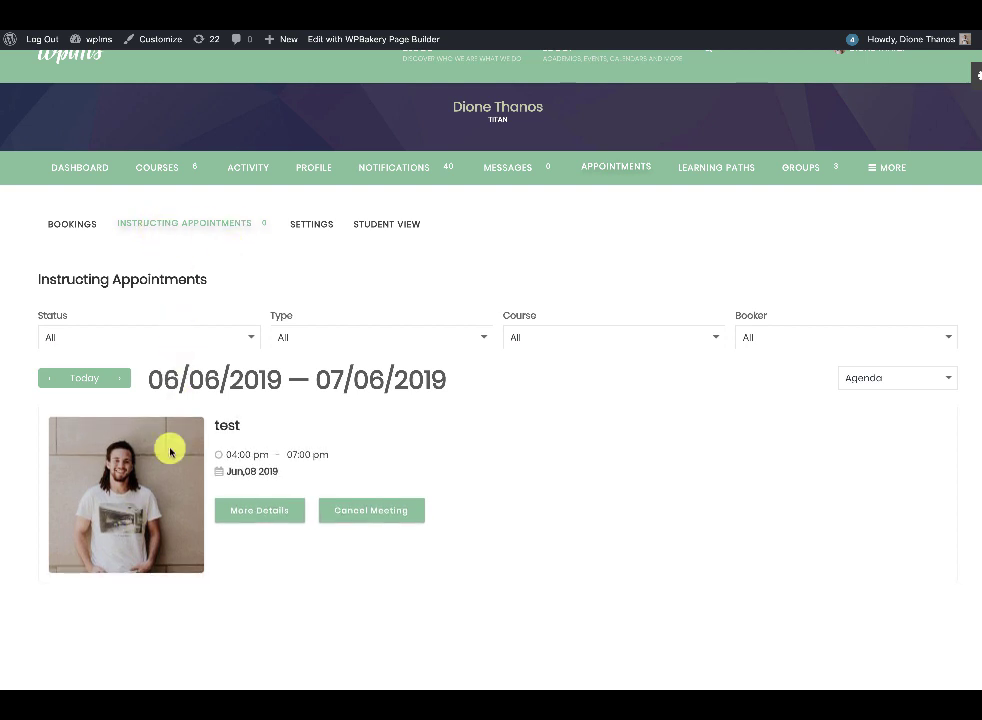
Open the June 8 appointment from the student's bookings and examine its details, messages and activity log
left_click(82, 228)
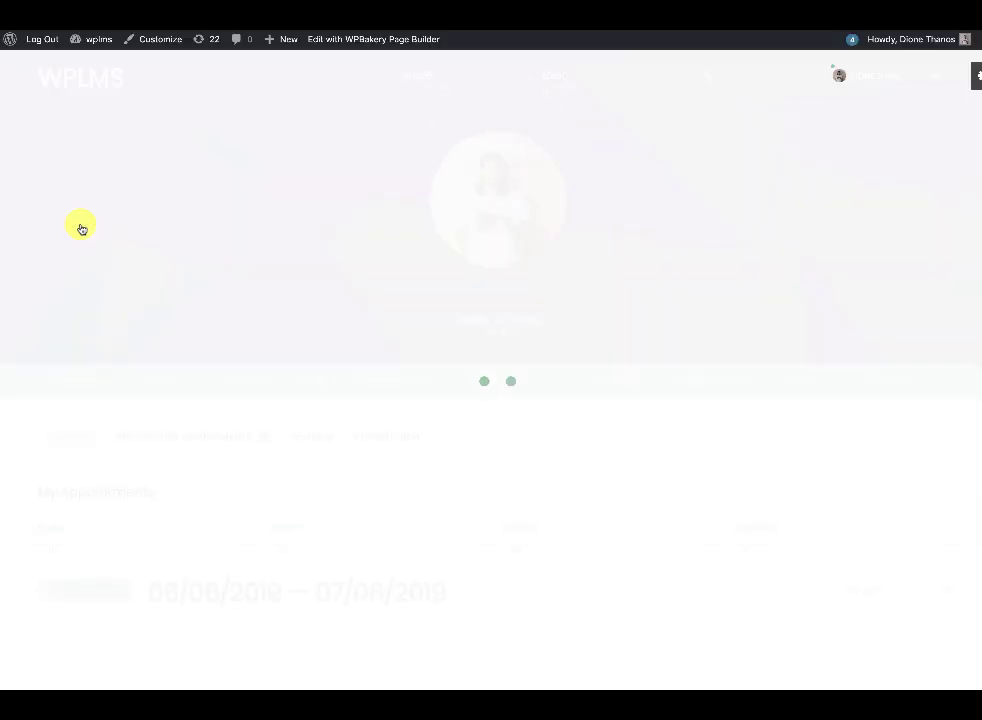
scroll(260, 450, "down", 1)
scroll(305, 483, "down", 1)
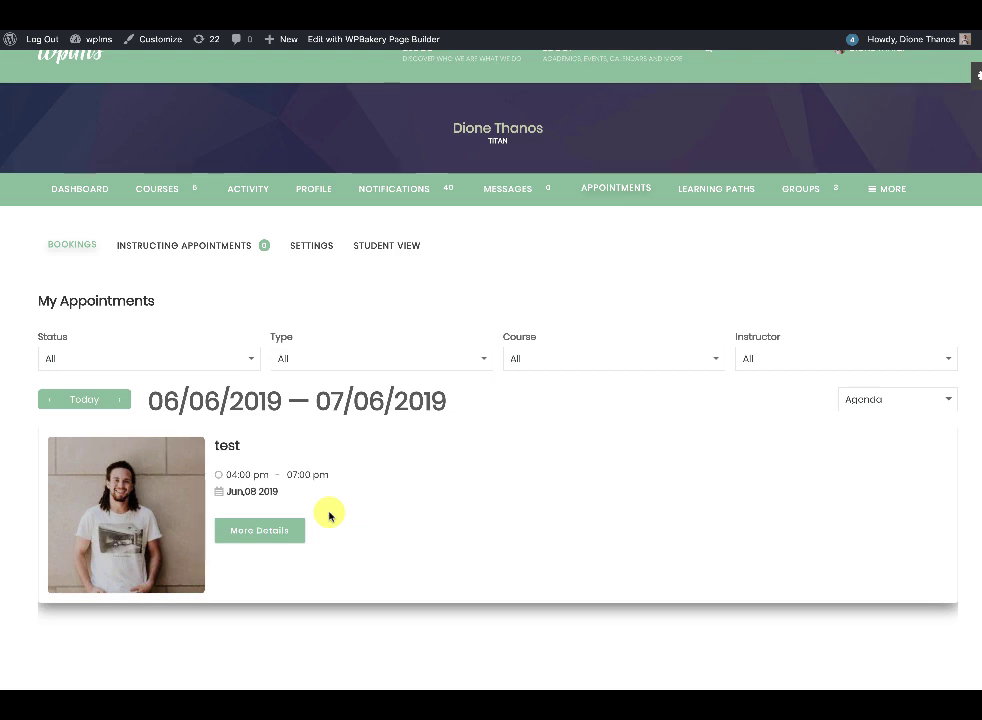
left_click(160, 555)
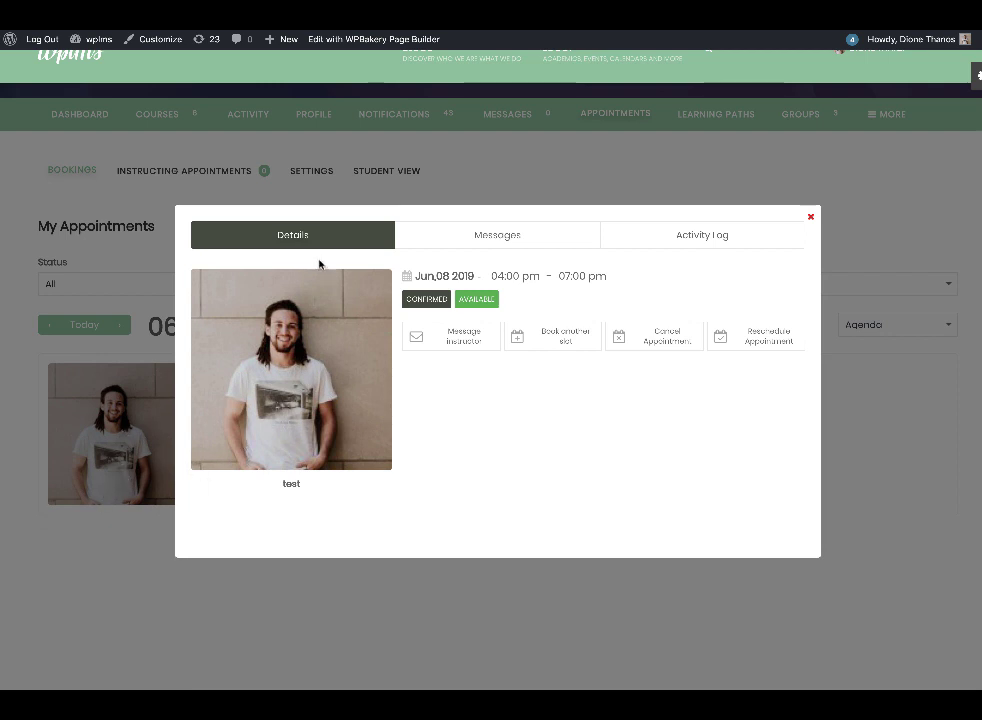
left_click(497, 240)
left_click(695, 240)
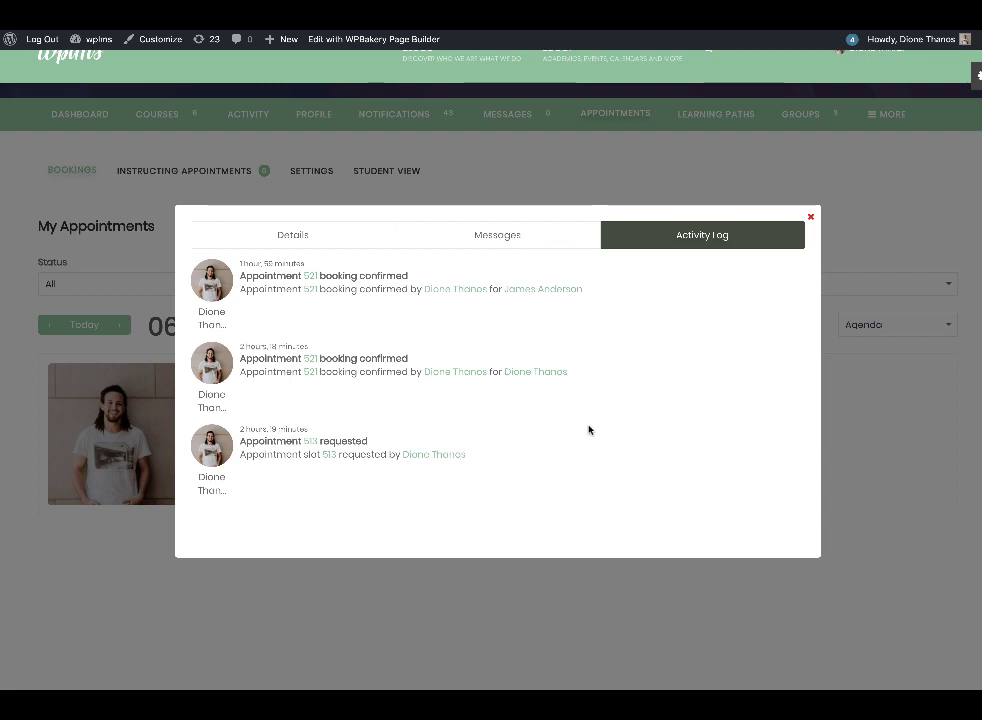
Message the instructor from the June 8 appointment with the subject "instructor" and the text "kjhkjhkjh"
left_click(481, 237)
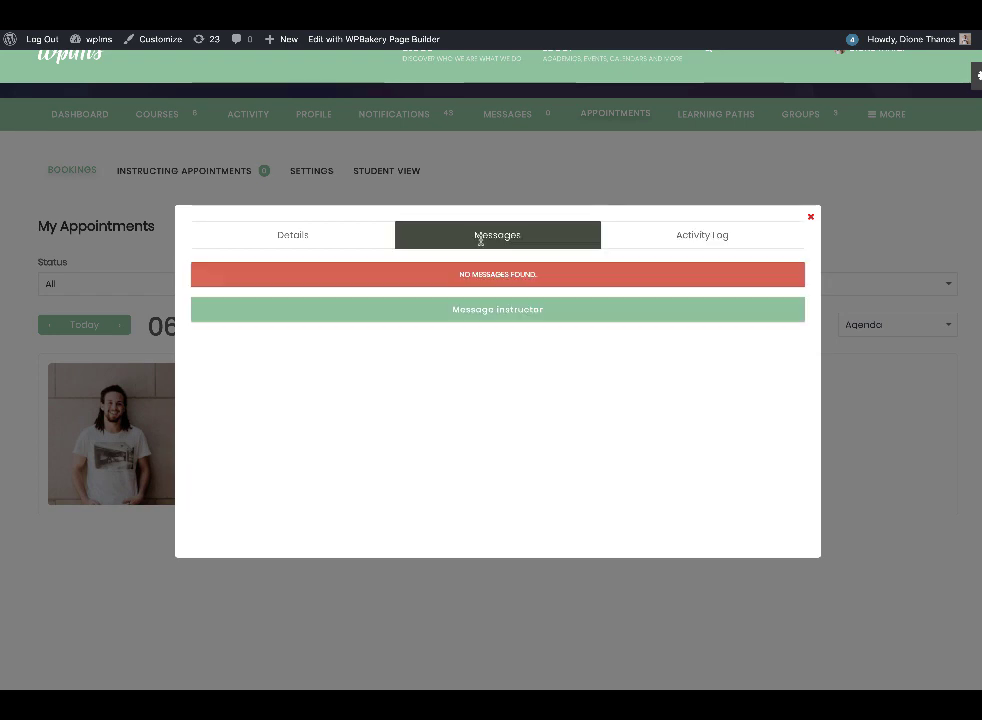
left_click(479, 313)
scroll(155, 480, "down", 1)
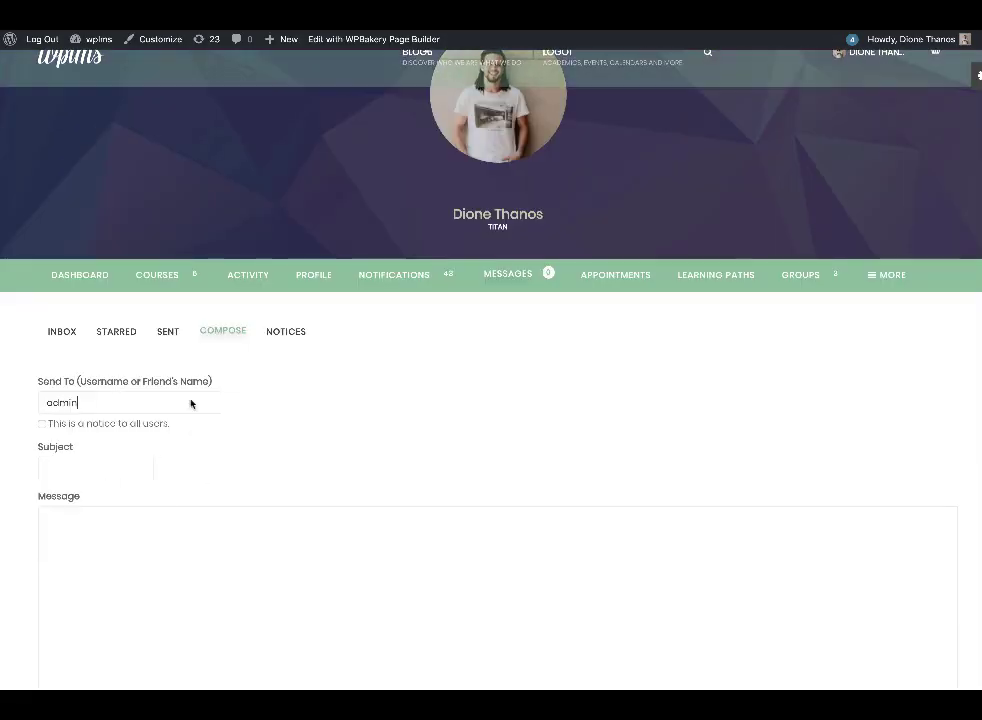
left_click(68, 467)
type("instructorkjhkjhkjh")
scroll(128, 568, "down", 1)
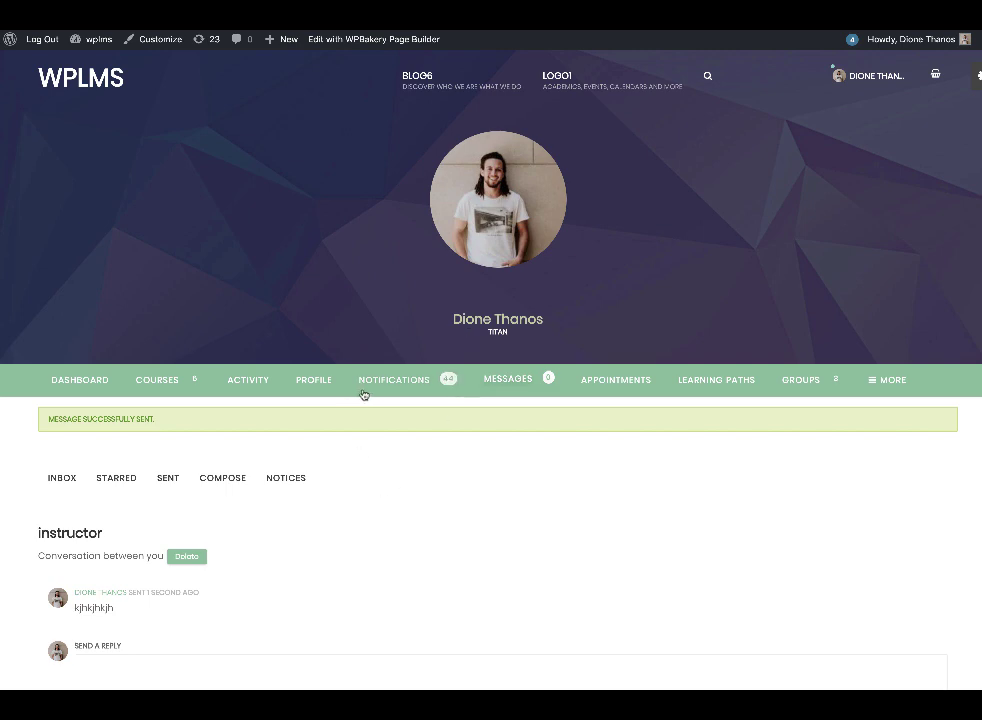
Reopen the June 8 appointment from the bookings and check its messages, finishing on its details
left_click(627, 381)
scroll(467, 516, "down", 3)
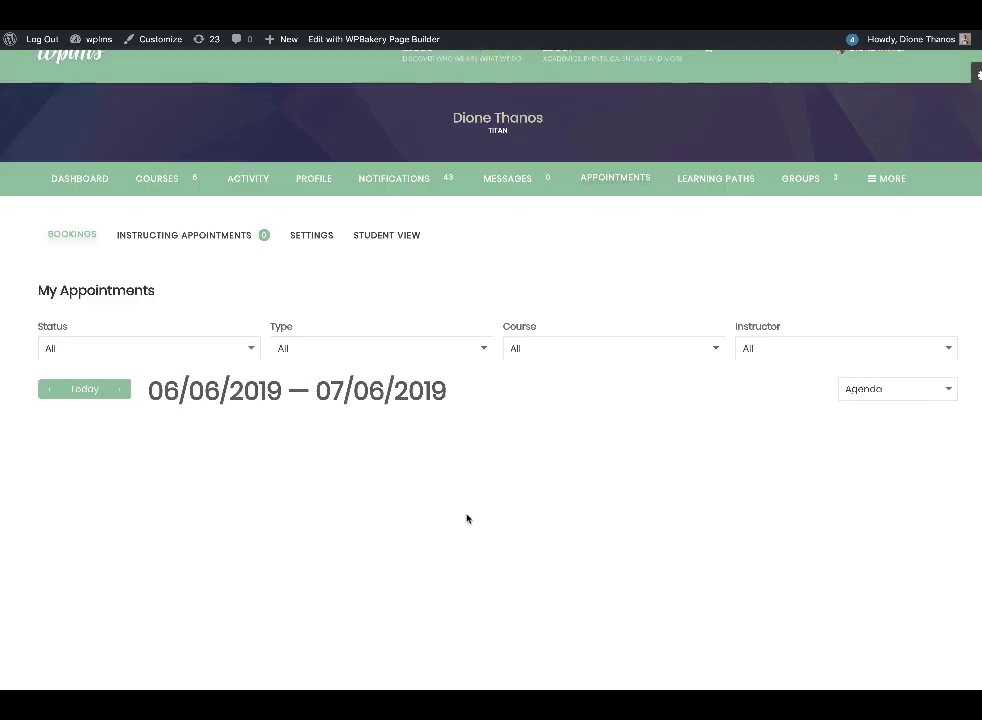
left_click(238, 520)
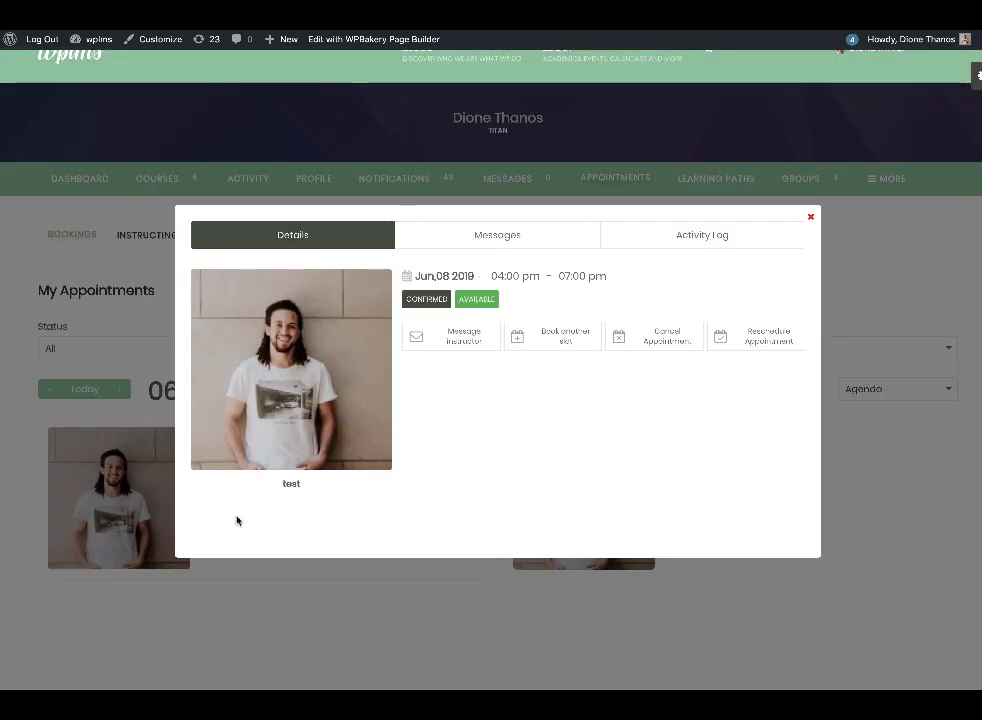
left_click(493, 237)
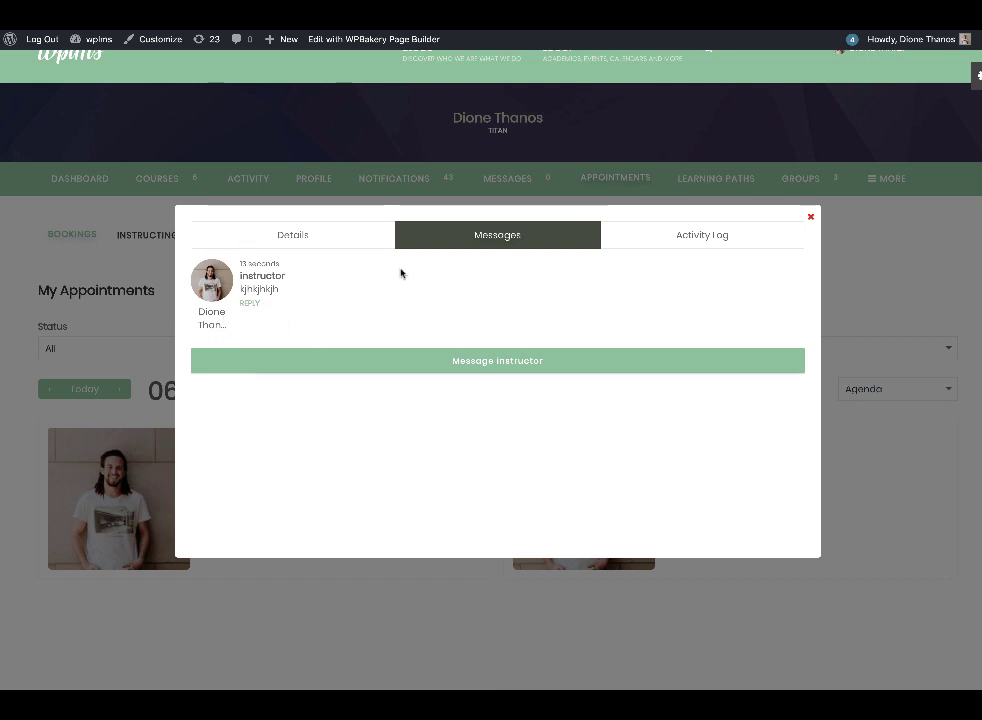
left_click(316, 240)
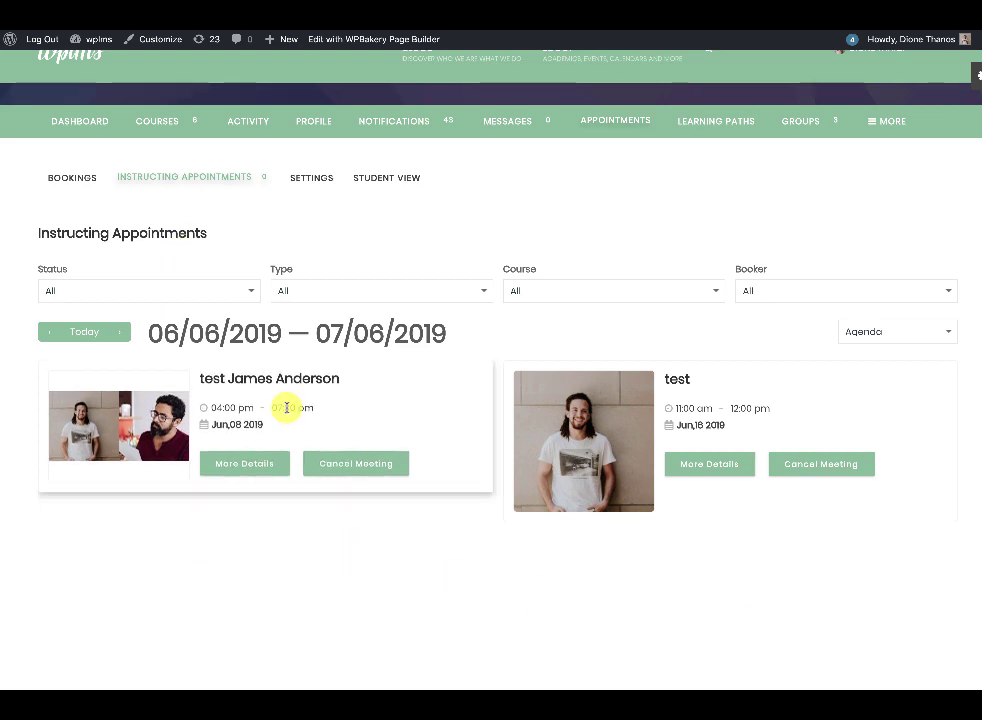
Examine the instructor's details and admin options for the June 8 group appointment and close them
left_click(237, 465)
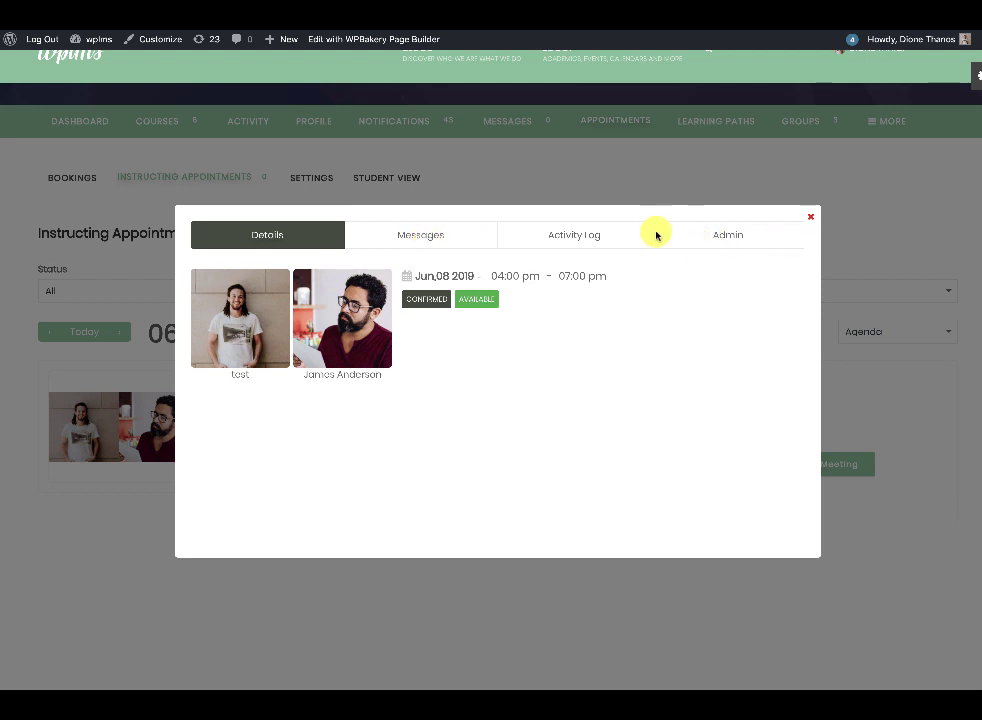
left_click(727, 238)
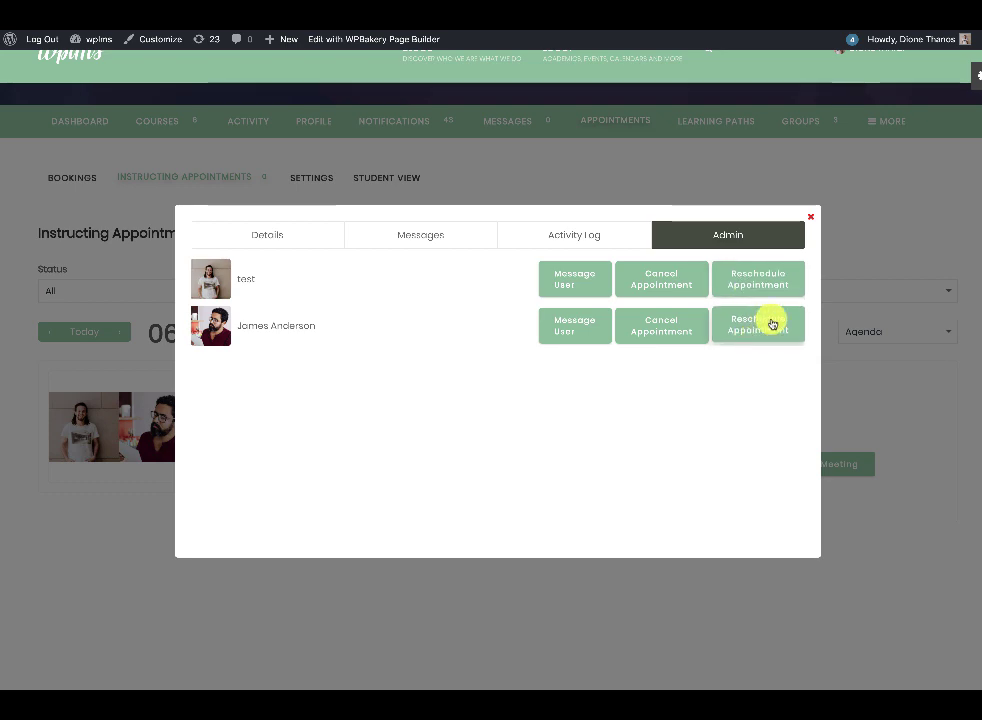
left_click(809, 216)
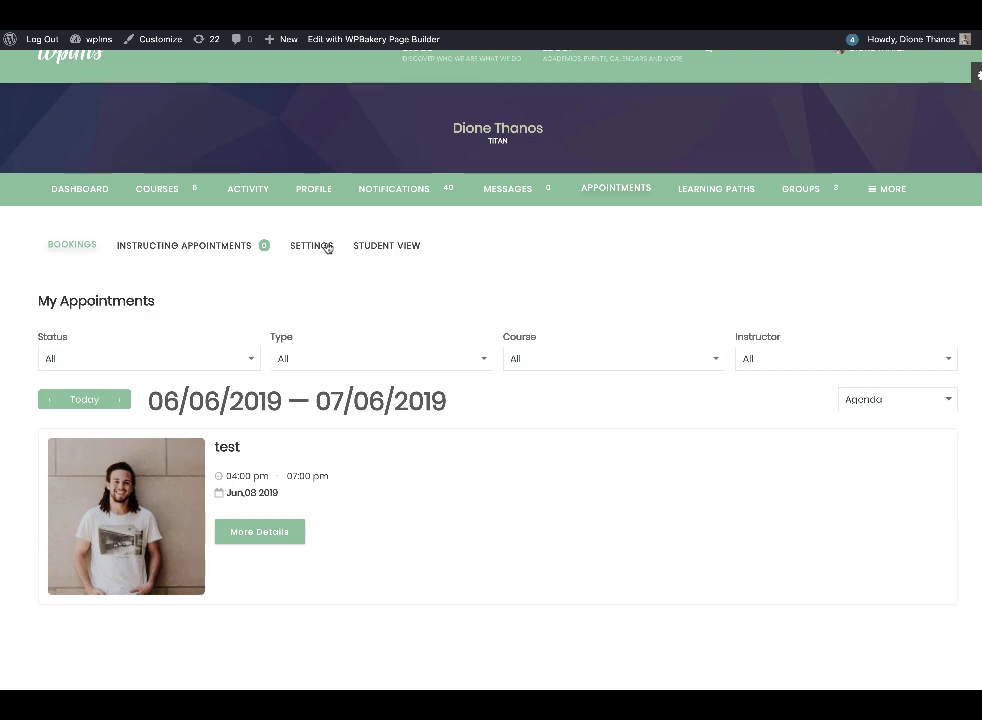
Set the default slot price to 2 GBP in the instructor's general appointment settings and save them
left_click(327, 248)
scroll(491, 509, "down", 3)
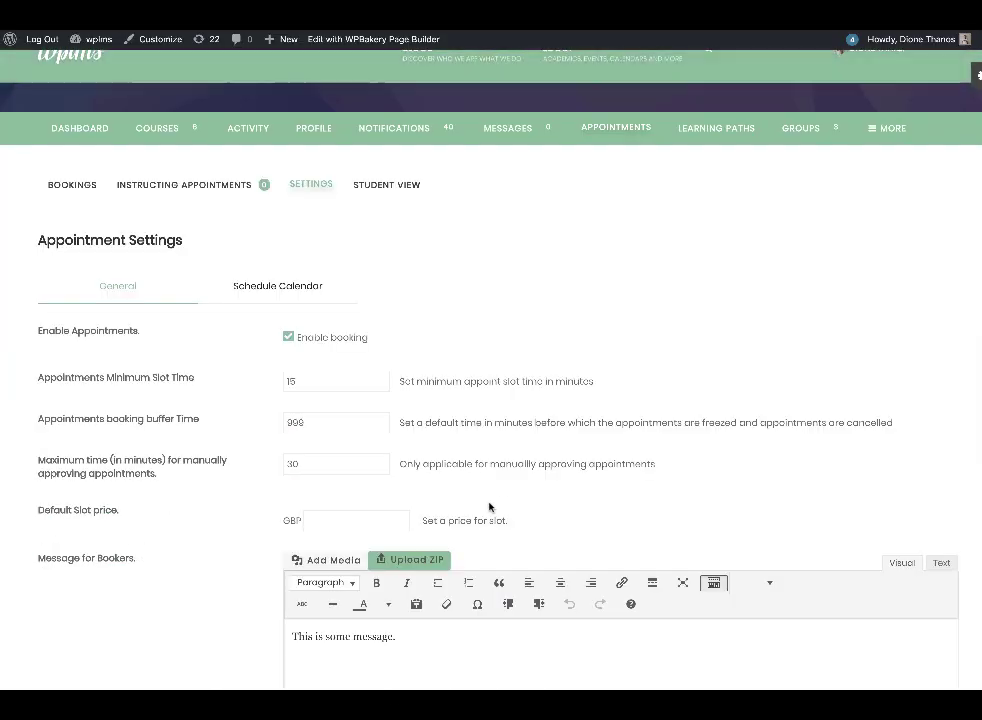
scroll(489, 507, "down", 1)
left_click(332, 432)
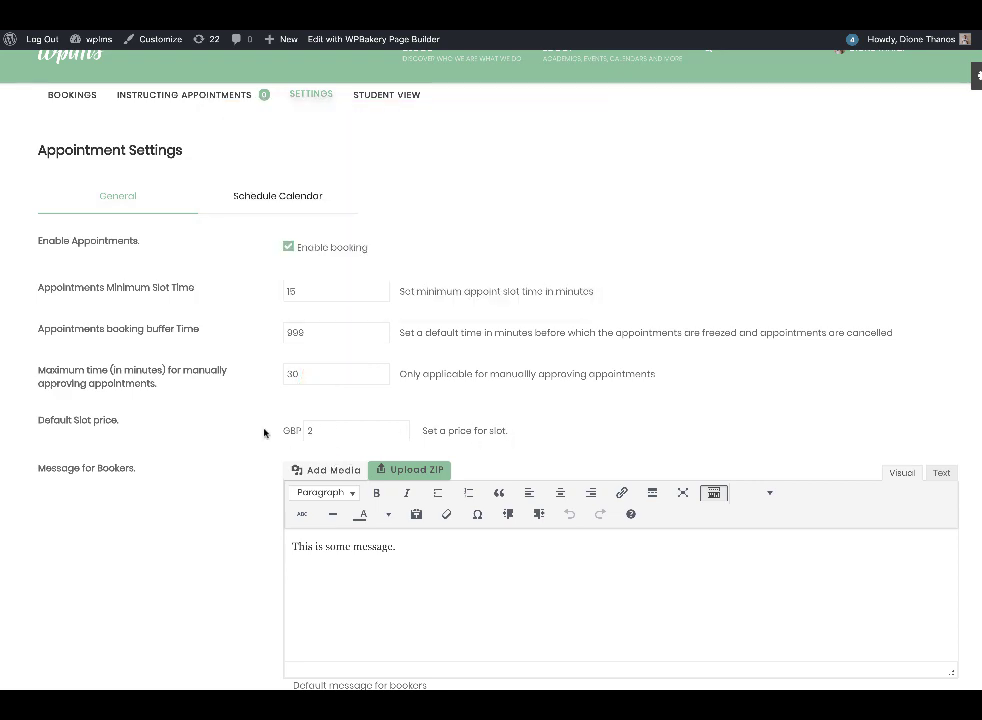
scroll(286, 437, "down", 3)
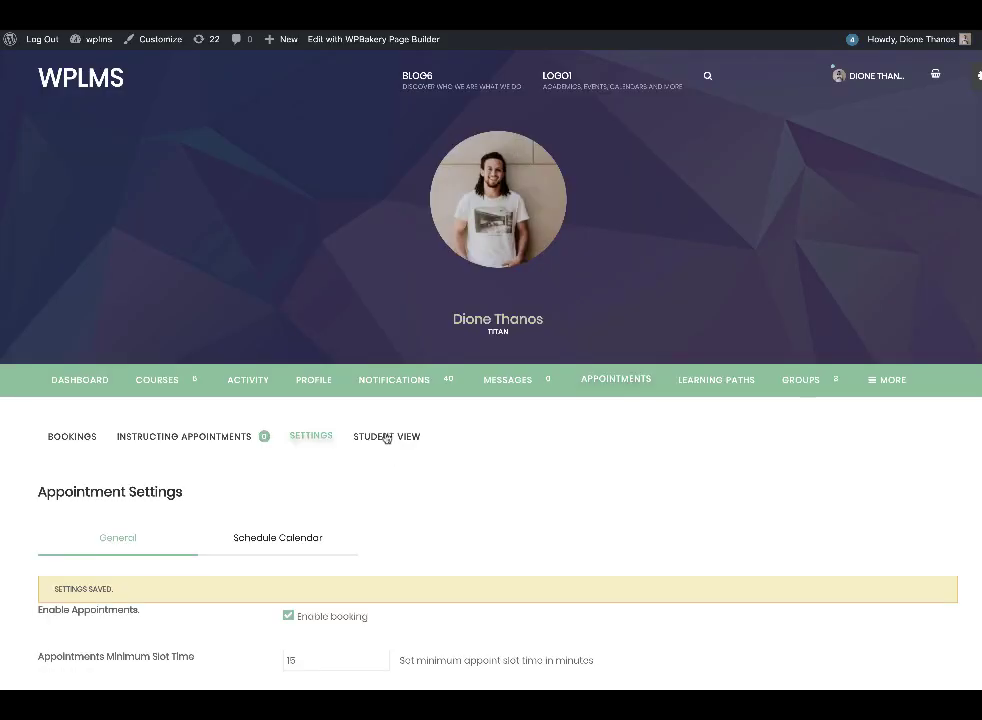
Open the student view of the booking calendar, check the price of the June 9 slot, and close its details
left_click(386, 437)
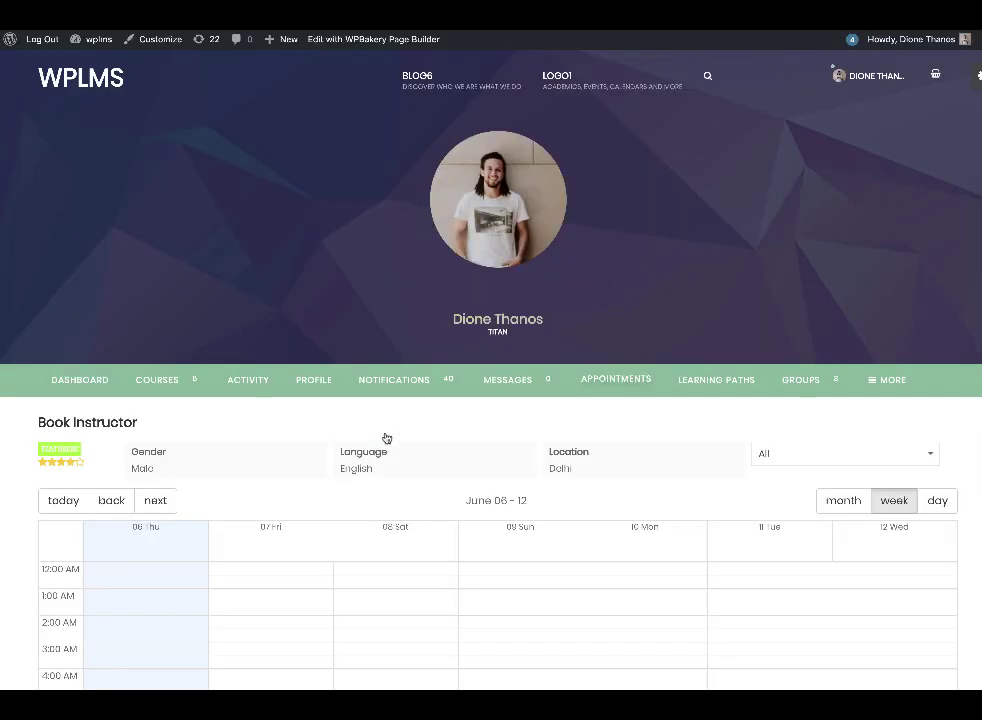
scroll(458, 570, "down", 3)
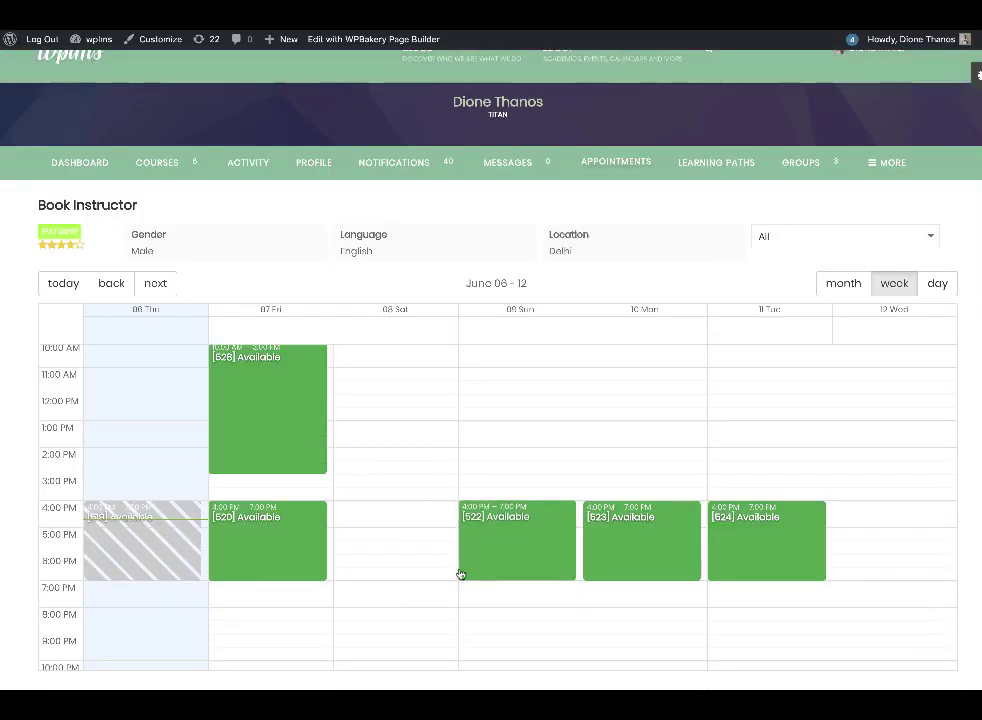
scroll(511, 559, "up", 1)
left_click(506, 600)
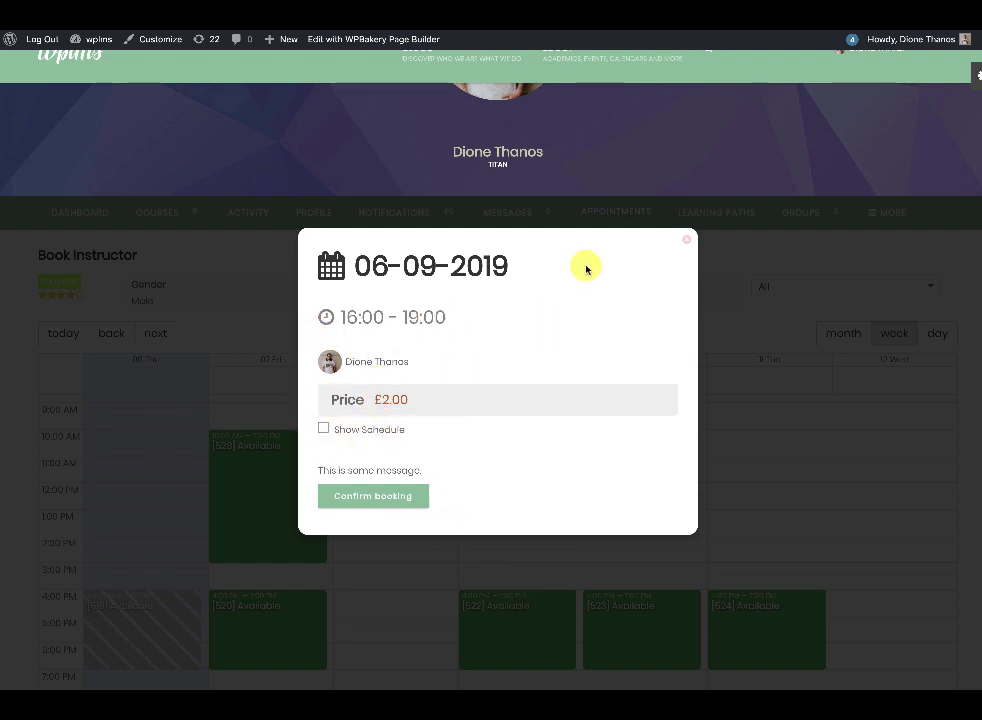
left_click(688, 239)
Show the June 9 slot's schedule, select its remaining available dates to examine the combined price, and close it without booking
left_click(533, 612)
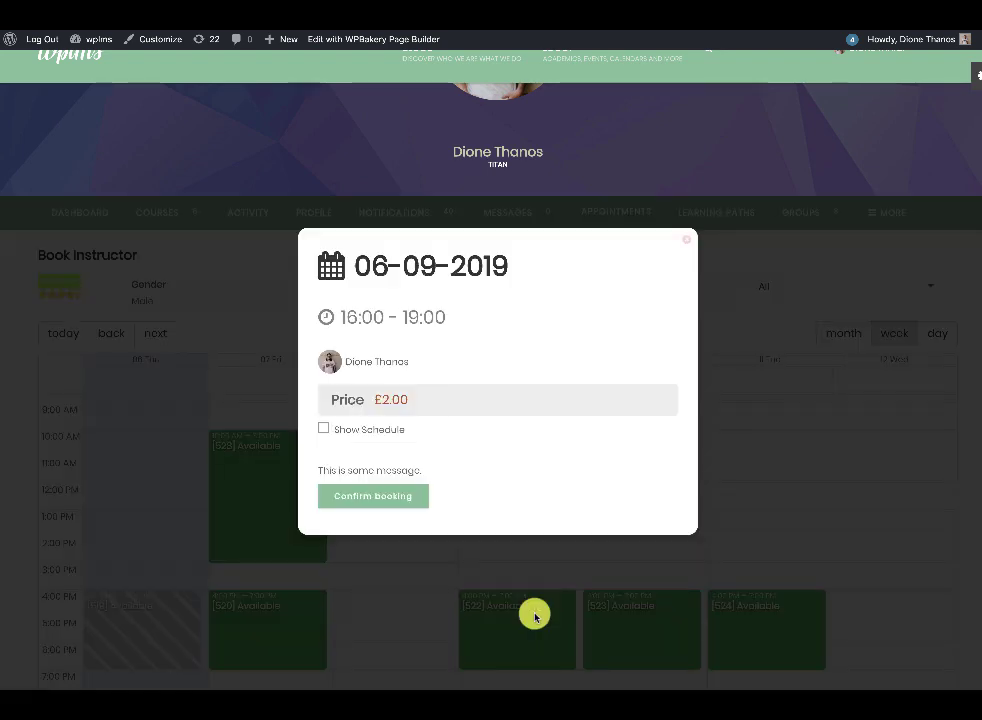
left_click(324, 428)
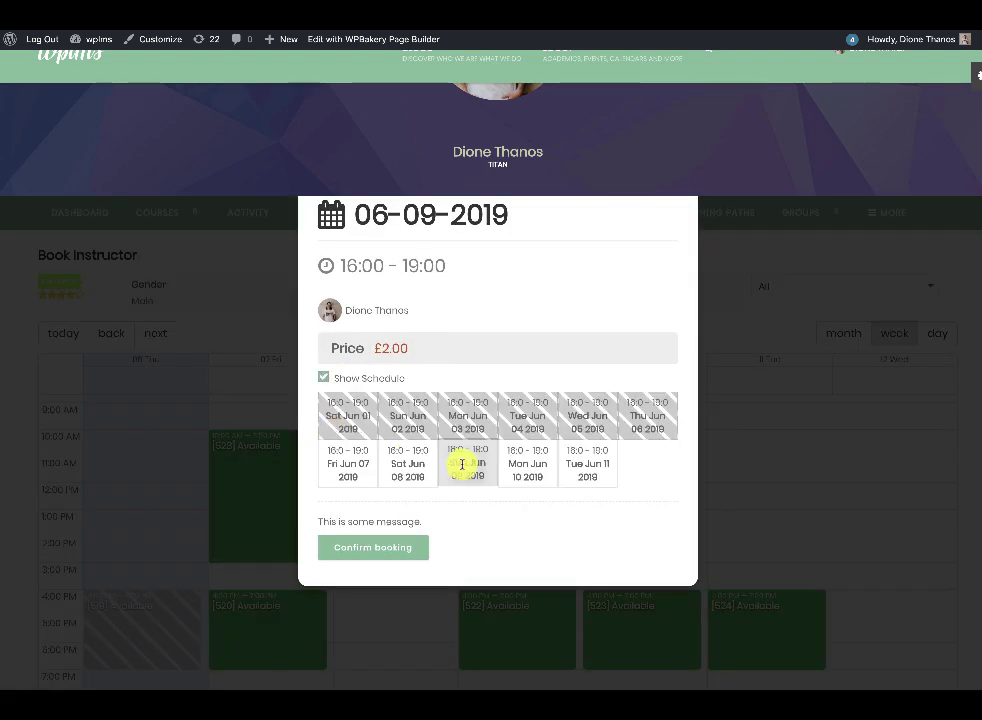
left_click(522, 464)
left_click(568, 470)
left_click(411, 474)
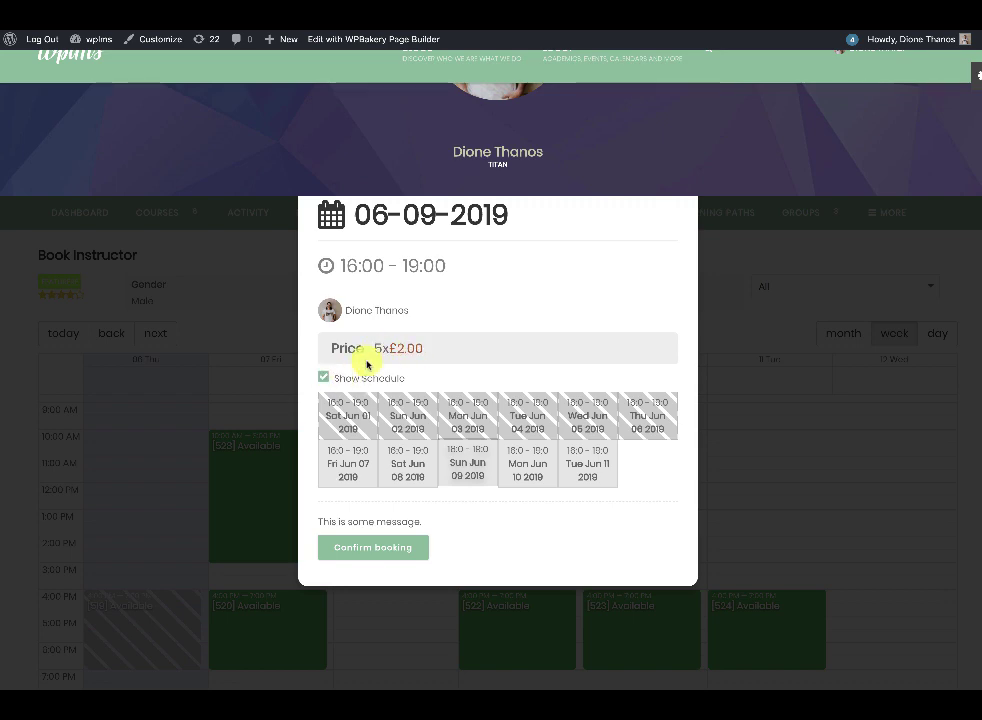
left_click(324, 378)
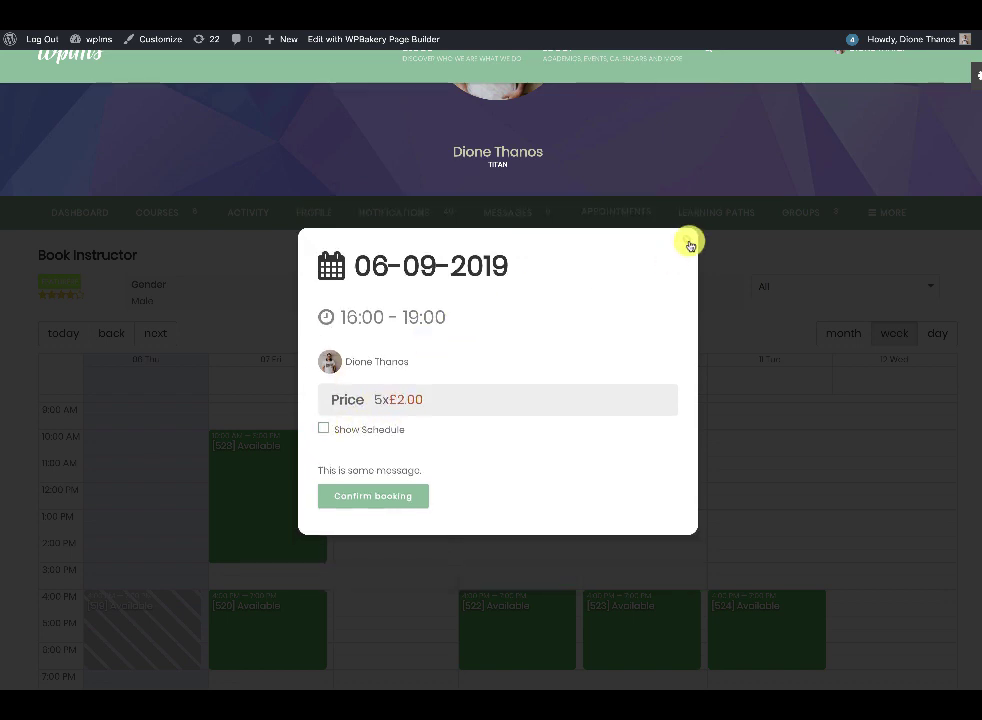
left_click(689, 243)
Book the June 16 slot from 11:00 to 12:00 in the following week's calendar and confirm the paid booking
left_click(932, 336)
left_click(896, 335)
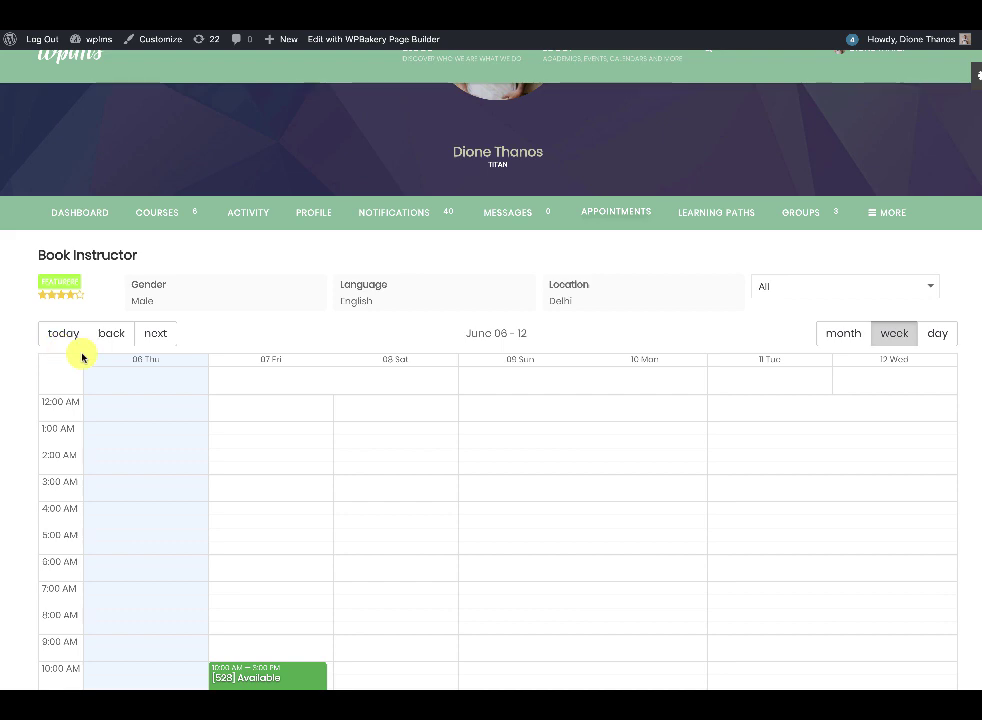
left_click(158, 333)
scroll(500, 539, "down", 3)
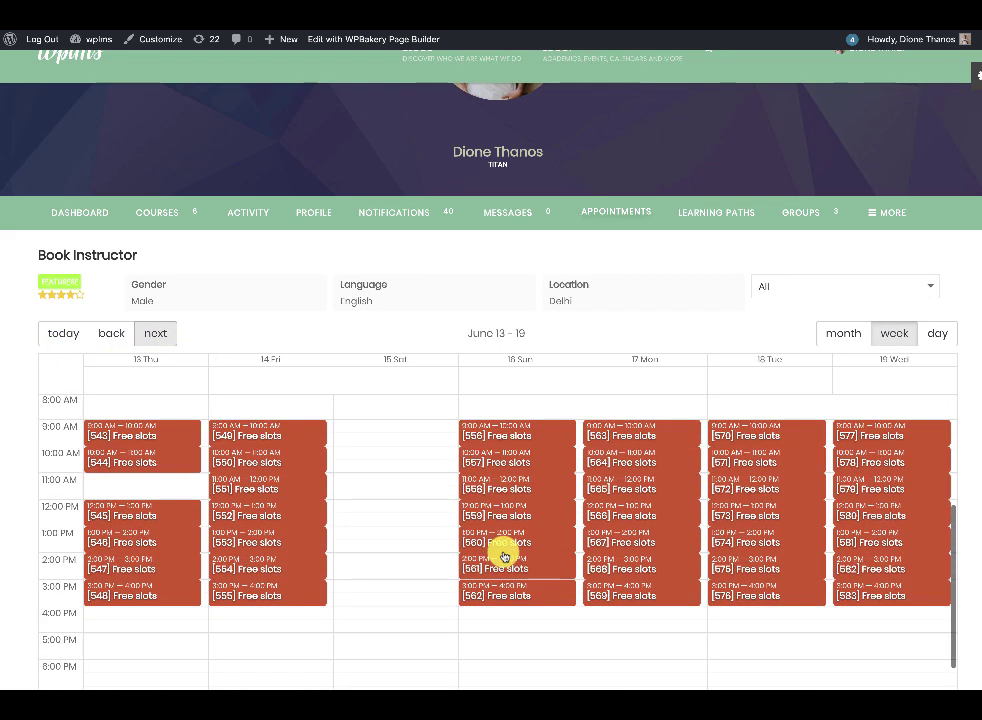
left_click(515, 494)
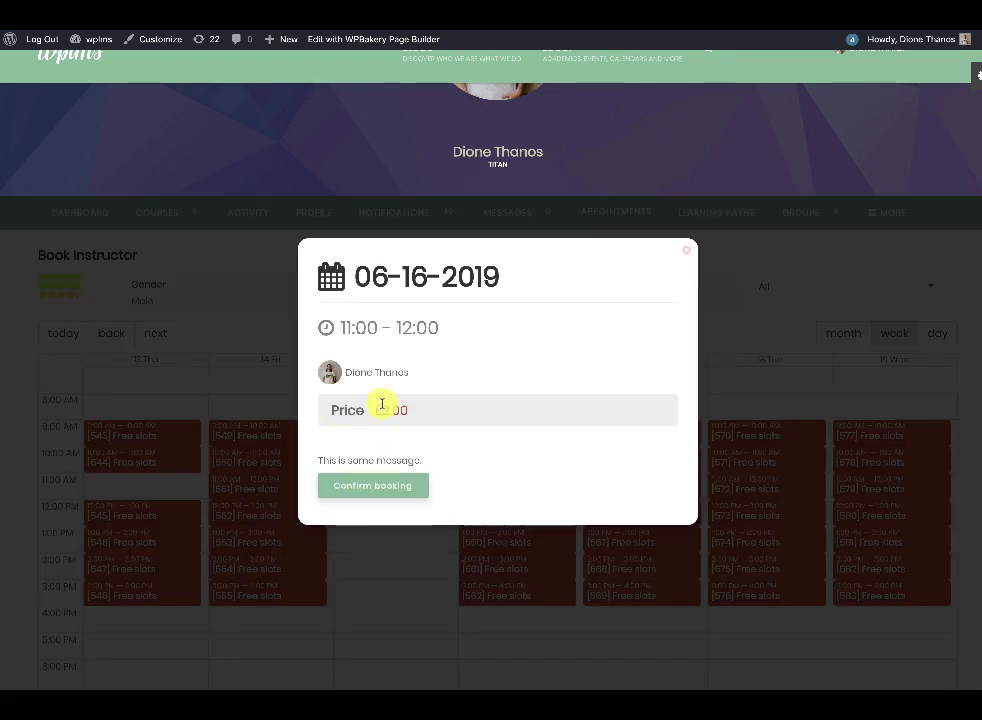
left_click(390, 482)
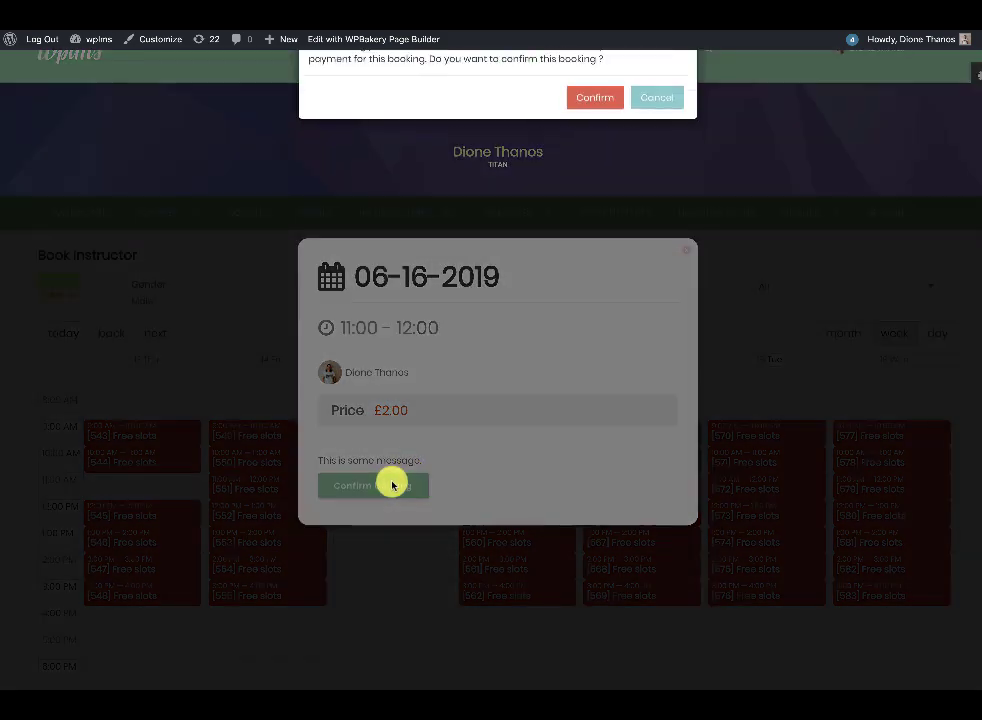
left_click(592, 117)
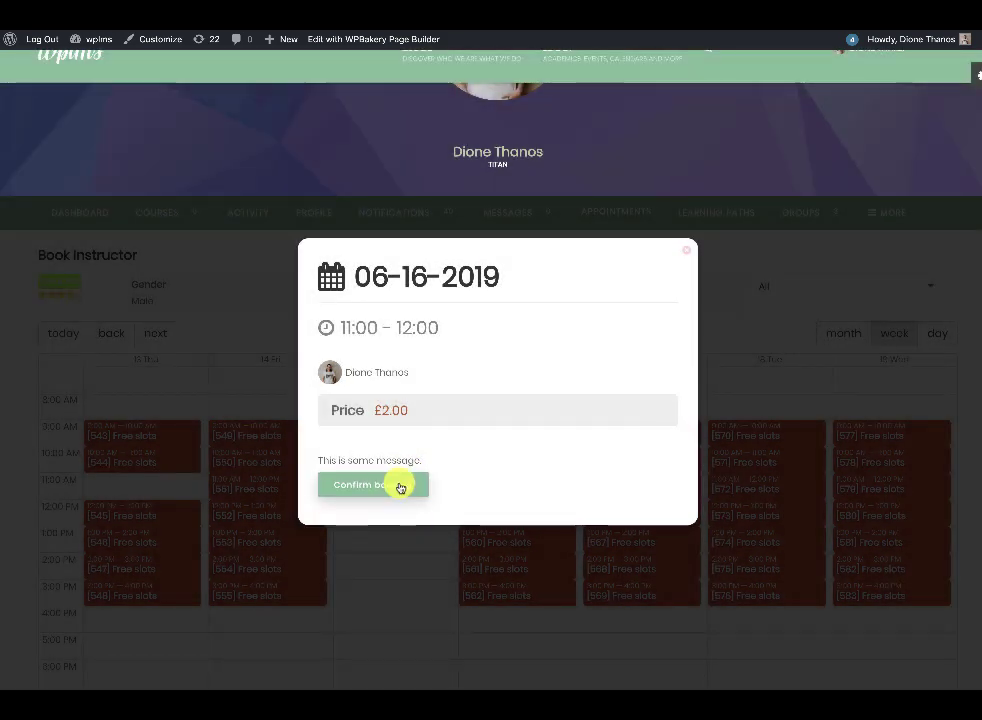
left_click(400, 487)
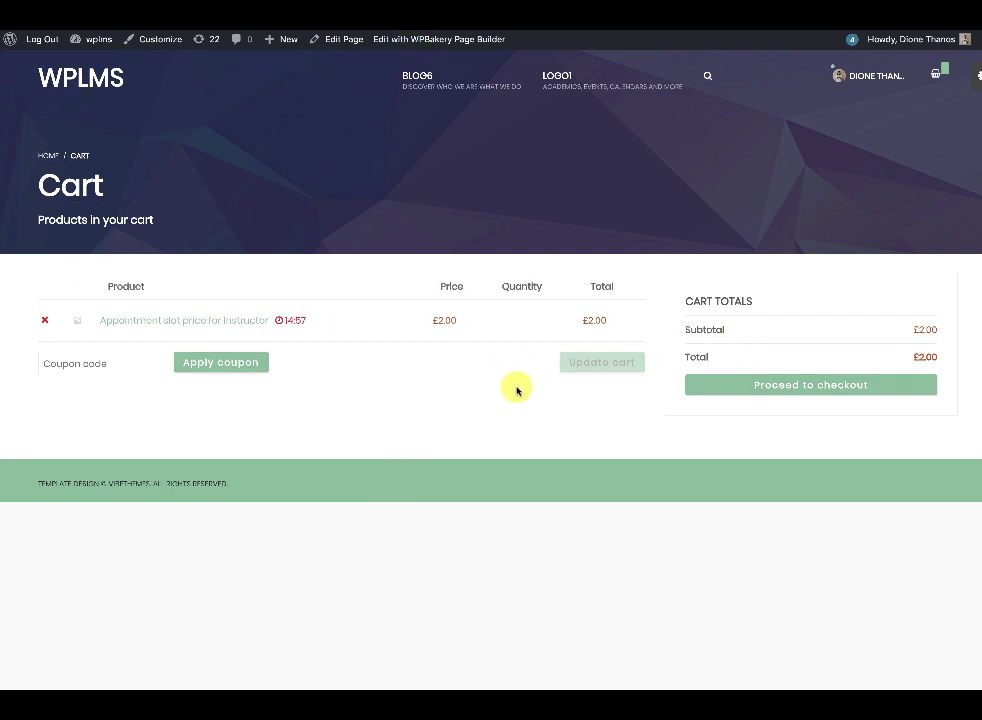
Check out the appointment slot, place the order with cash on delivery, and review its order details and payment method
left_click_drag(284, 322, 306, 324)
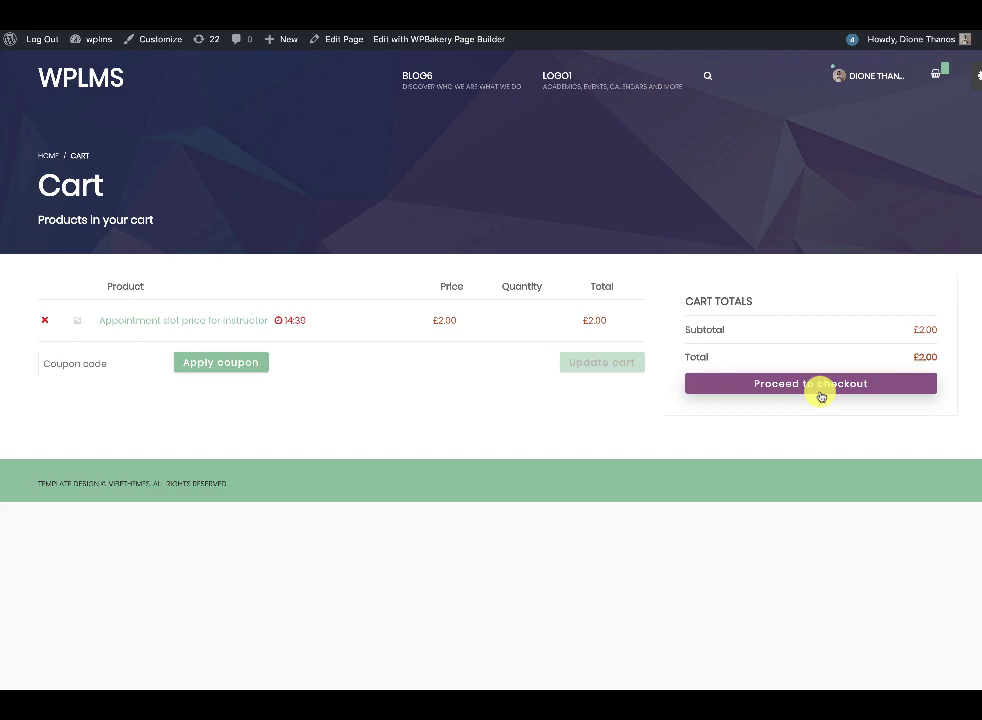
left_click(820, 396)
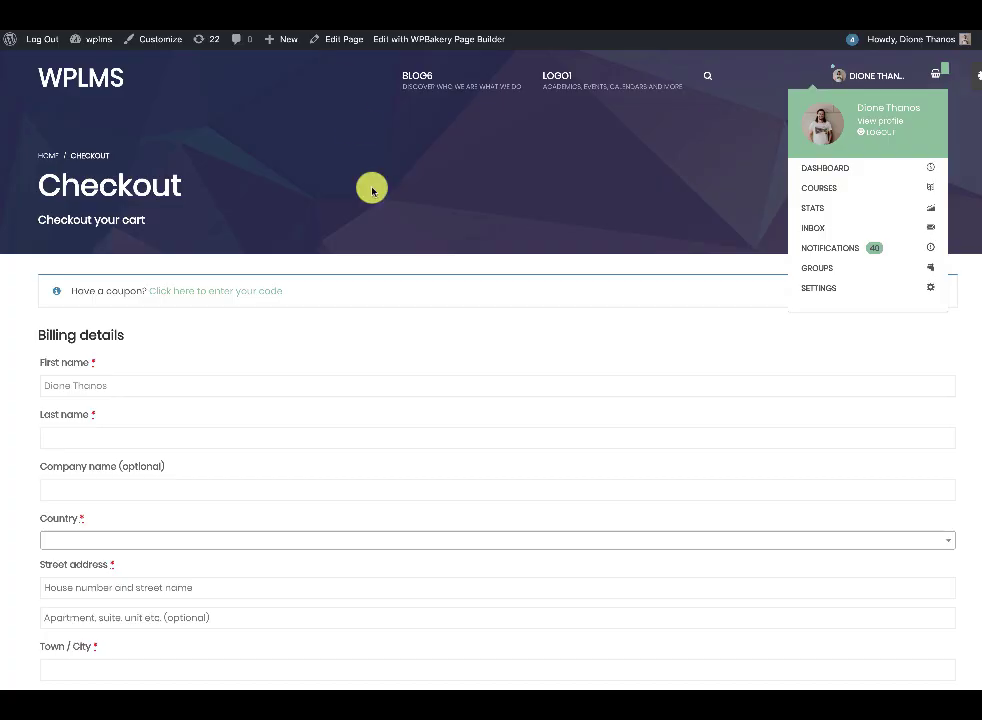
scroll(476, 165, "down", 7)
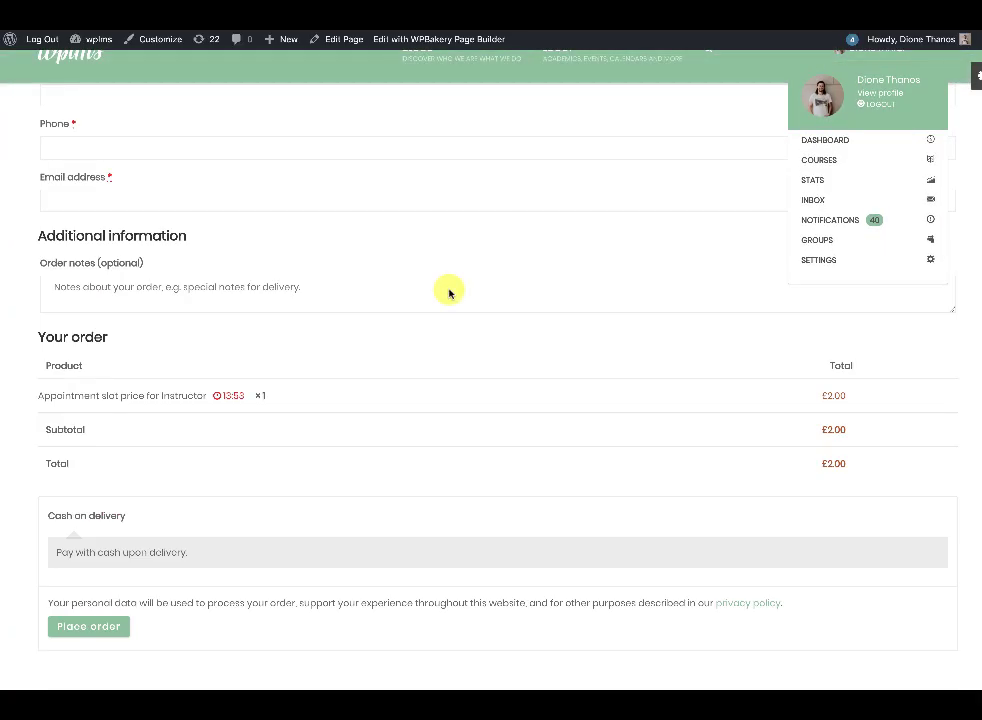
scroll(262, 410, "up", 1)
scroll(277, 411, "up", 3)
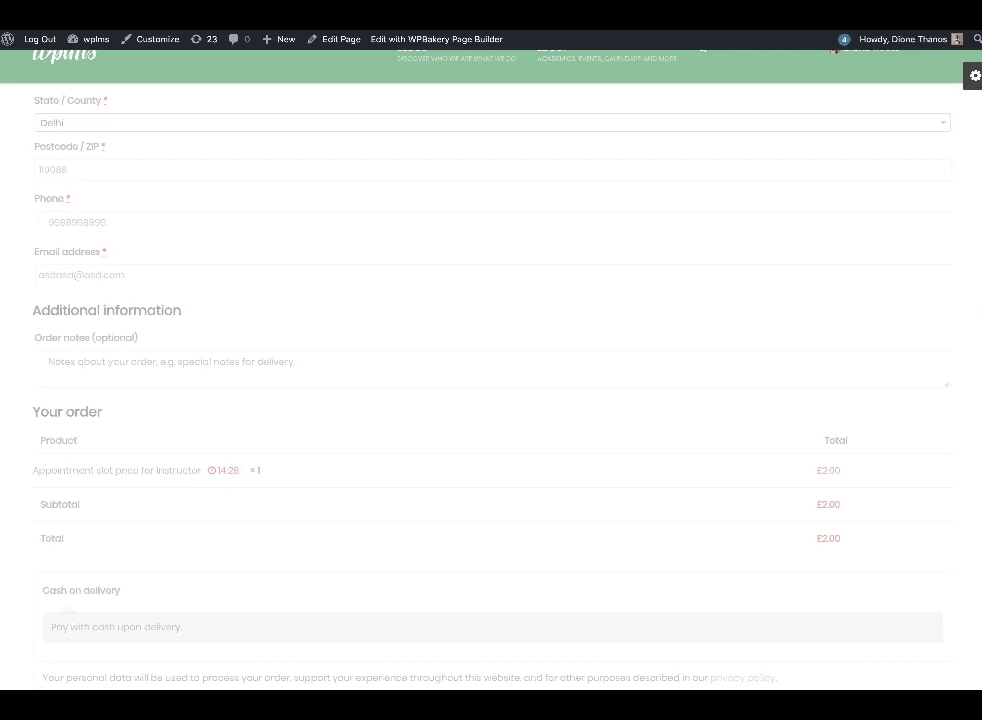
scroll(717, 561, "down", 2)
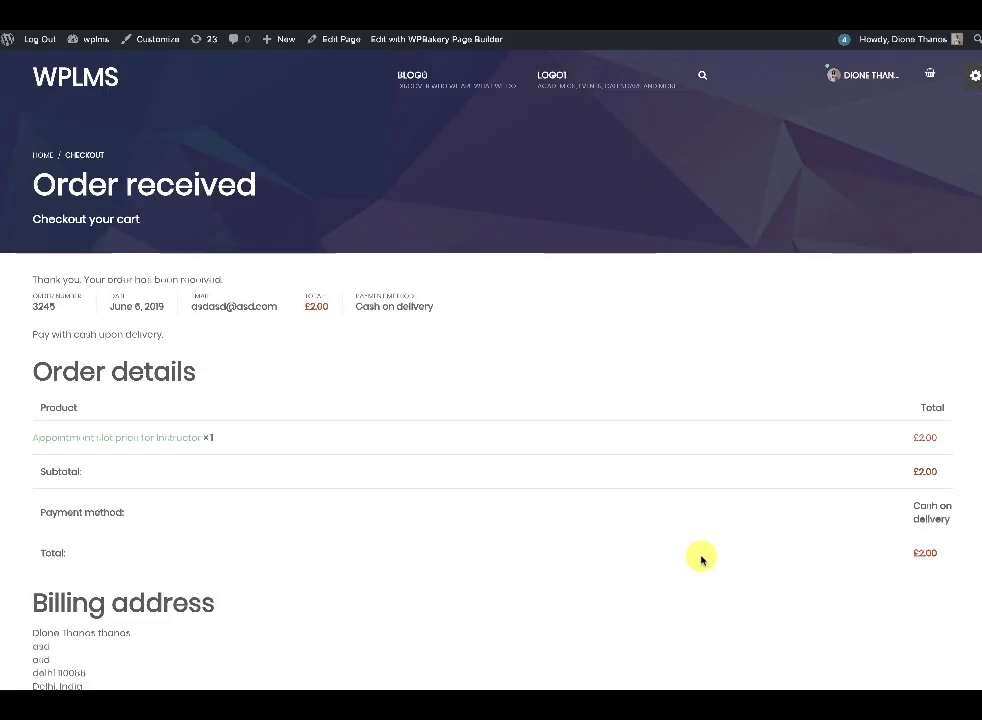
scroll(204, 468, "down", 1)
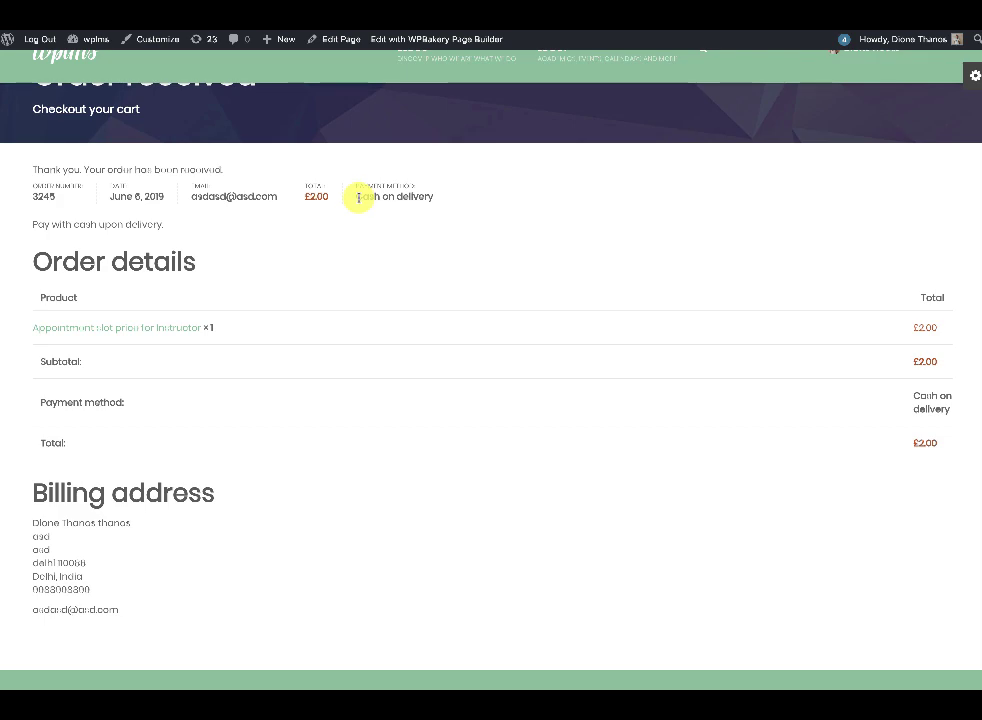
left_click_drag(357, 199, 422, 200)
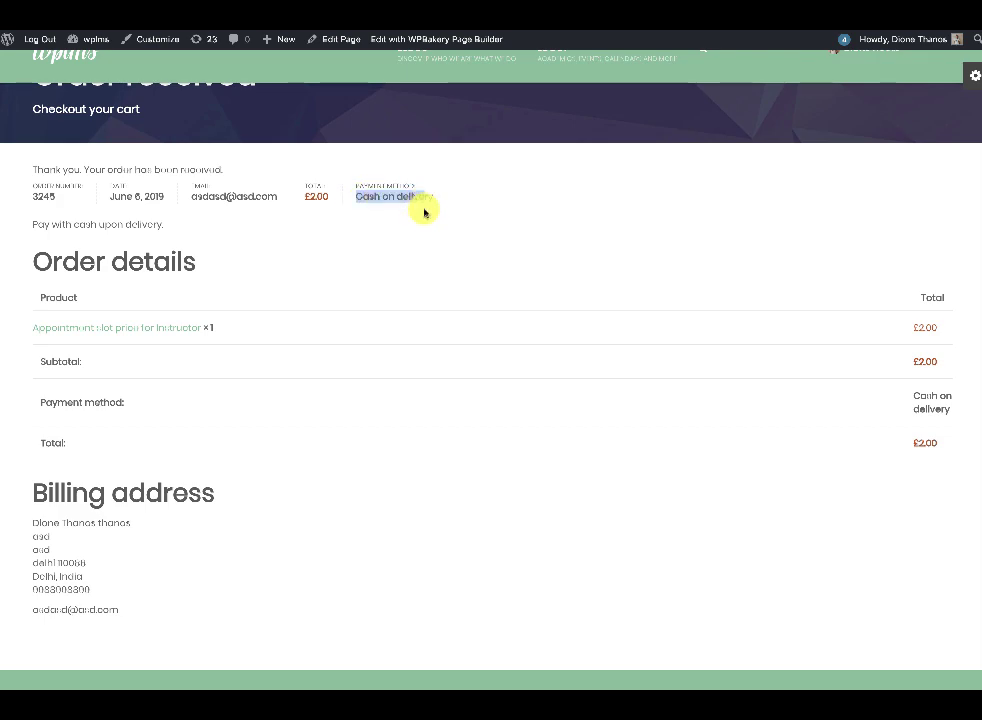
Refresh the WooCommerce orders, change the newest order's status to completed, and return to the profile from the order confirmation page
left_click(330, 20)
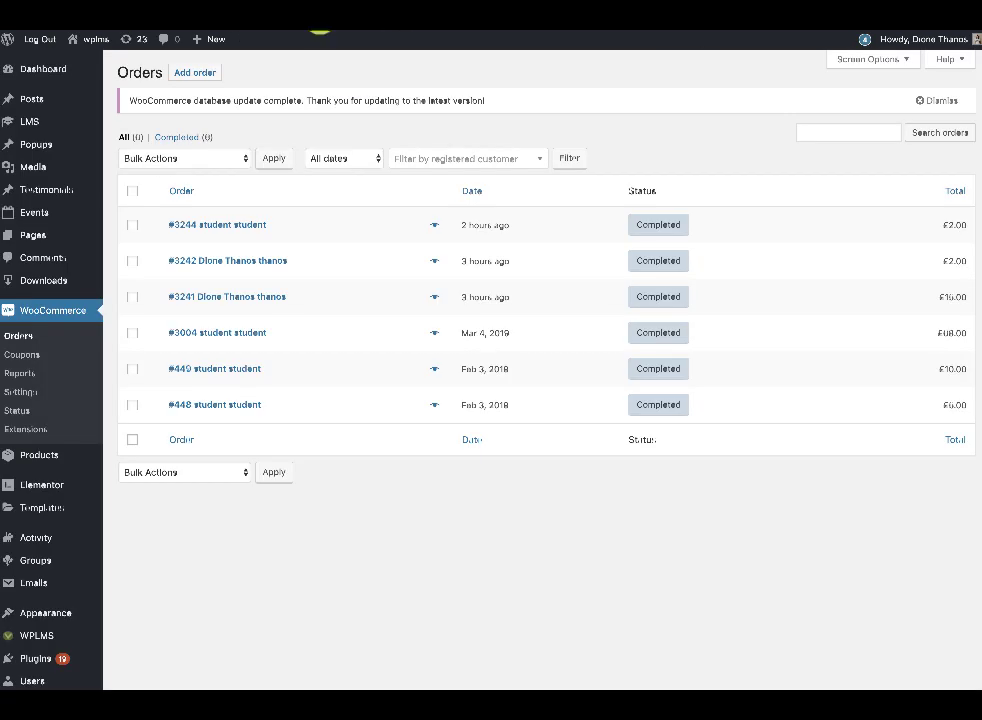
left_click(28, 342)
left_click(132, 225)
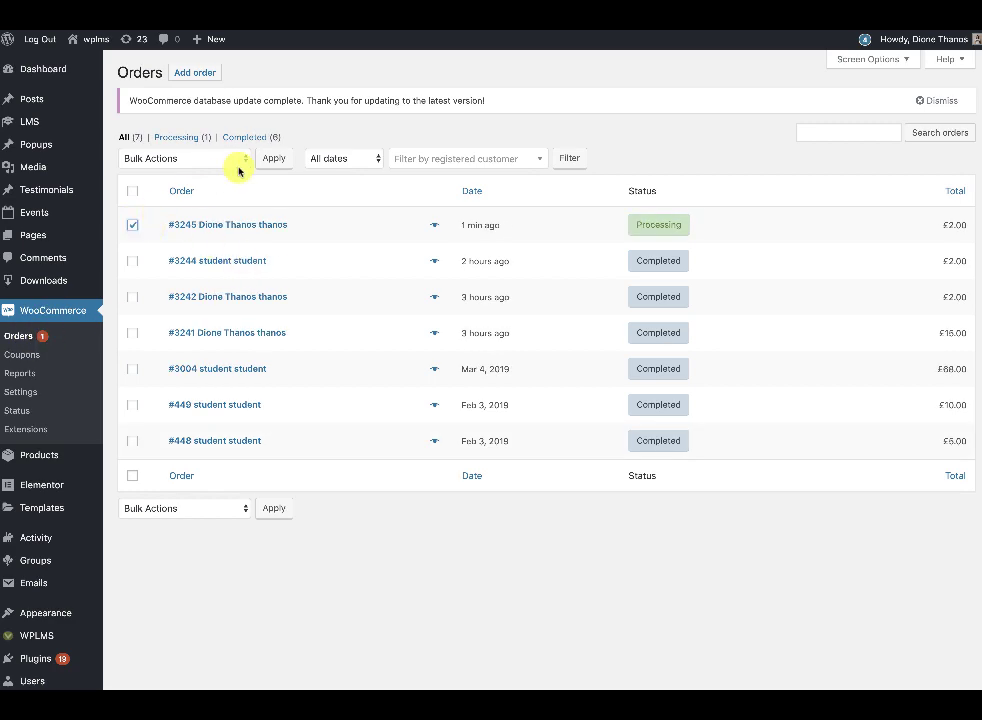
left_click(233, 160)
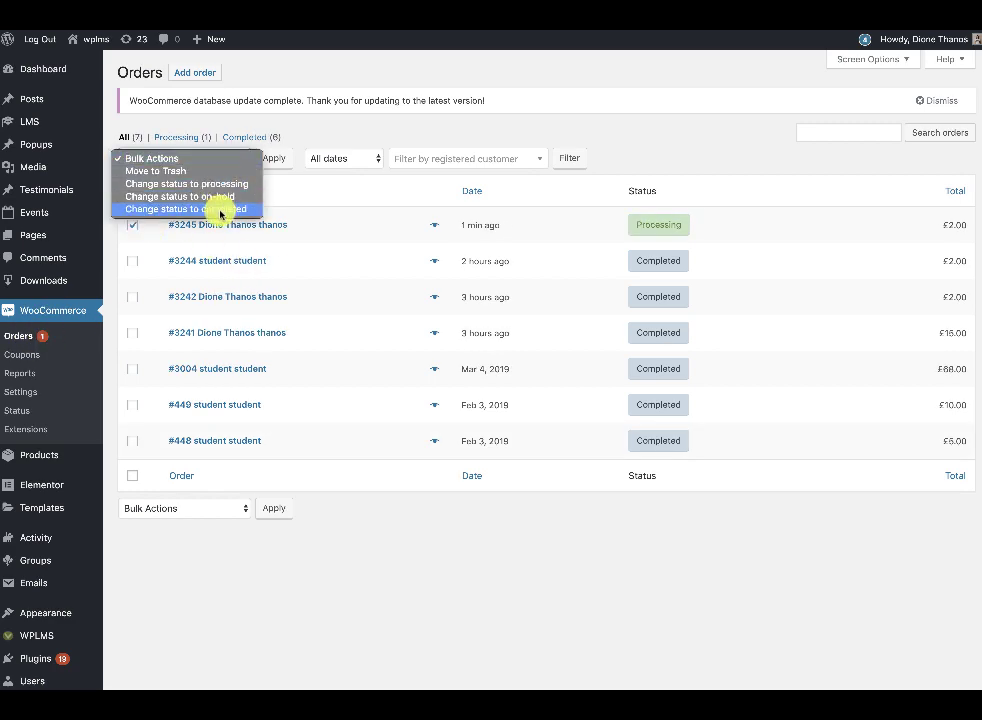
left_click(219, 208)
left_click(274, 158)
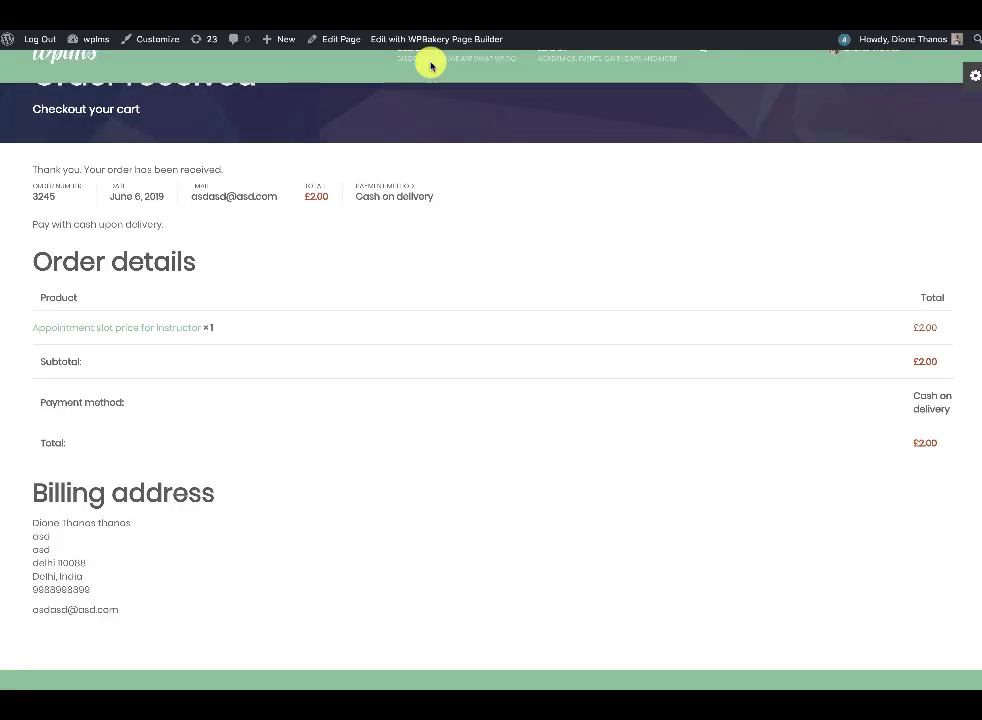
scroll(532, 225, "up", 2)
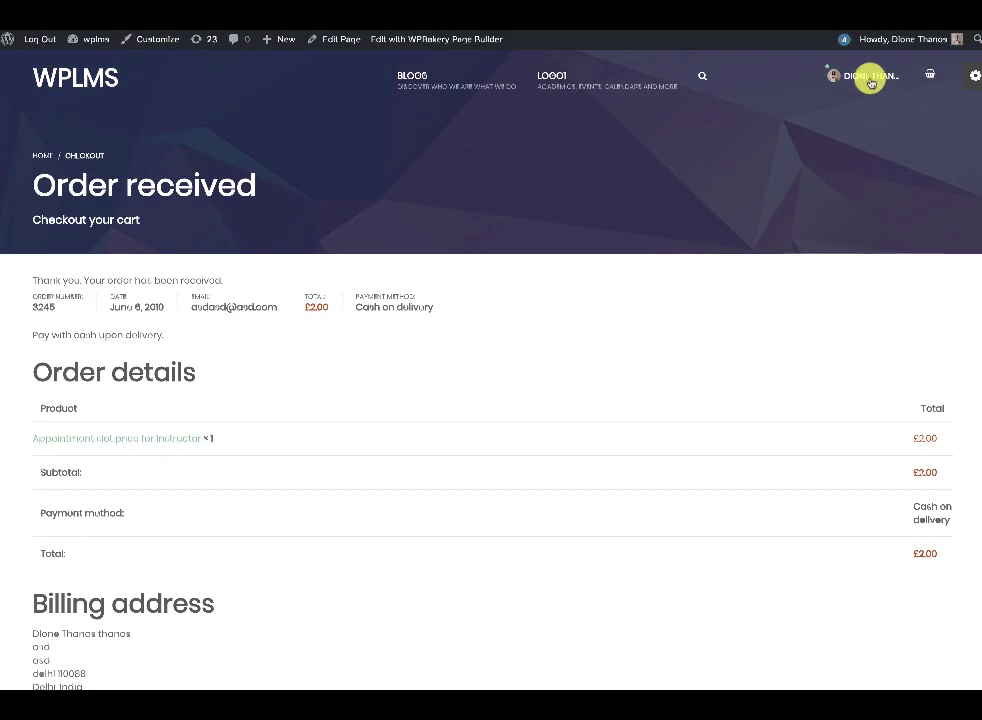
left_click(871, 80)
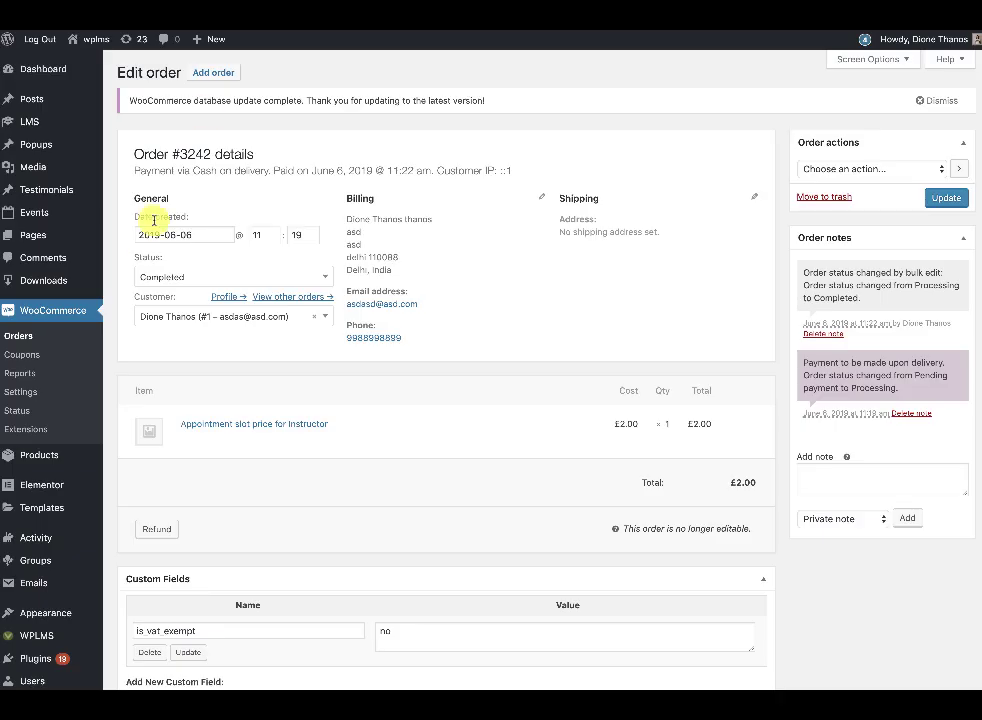
Open the Appointments section of the LMS settings and examine the payment processing time for slots
mouse_move(48, 123)
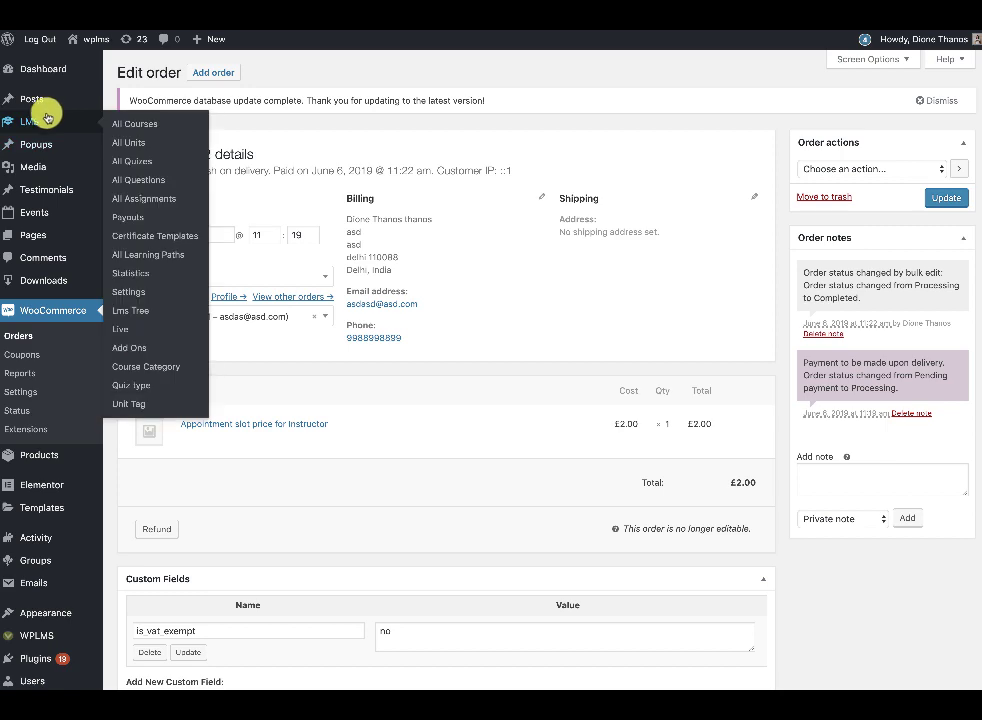
right_click(125, 292)
left_click(145, 298)
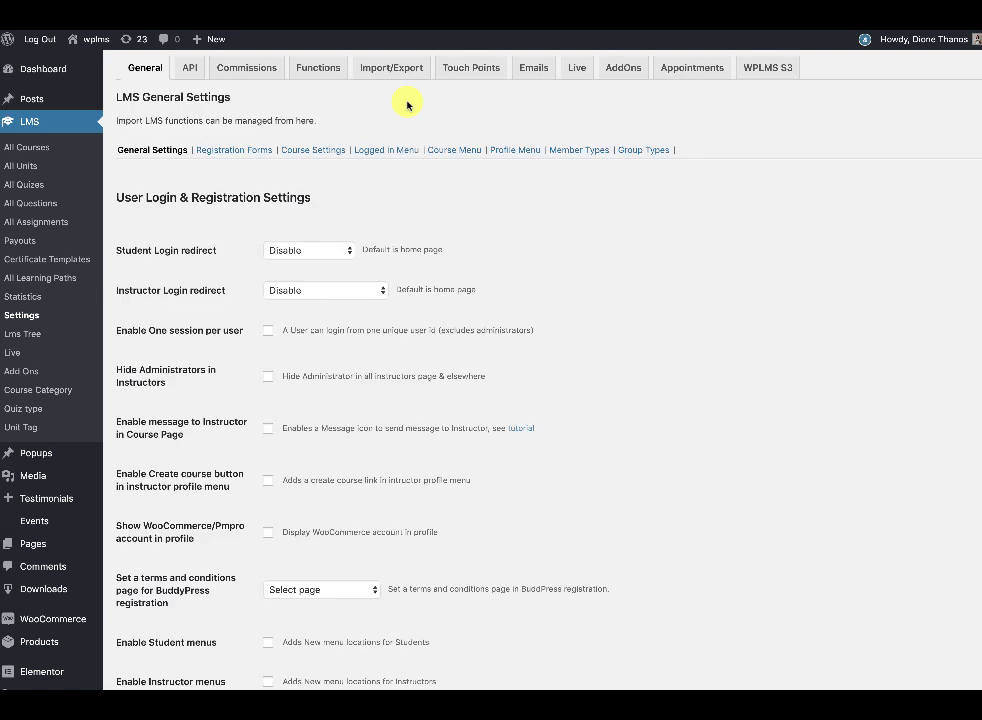
left_click(712, 68)
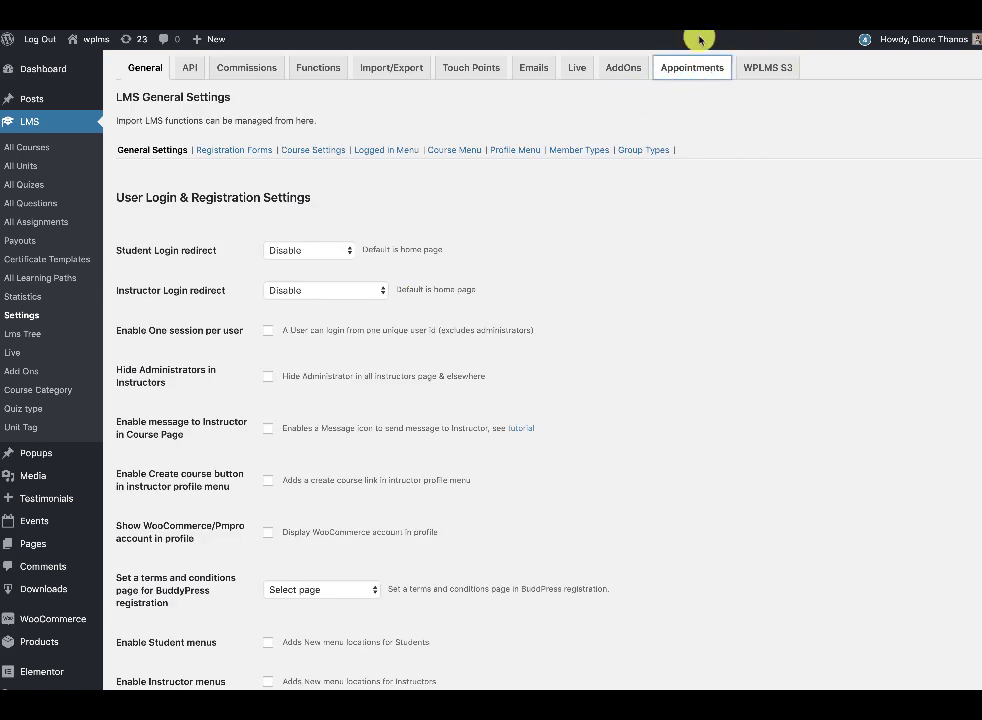
scroll(331, 342, "down", 1)
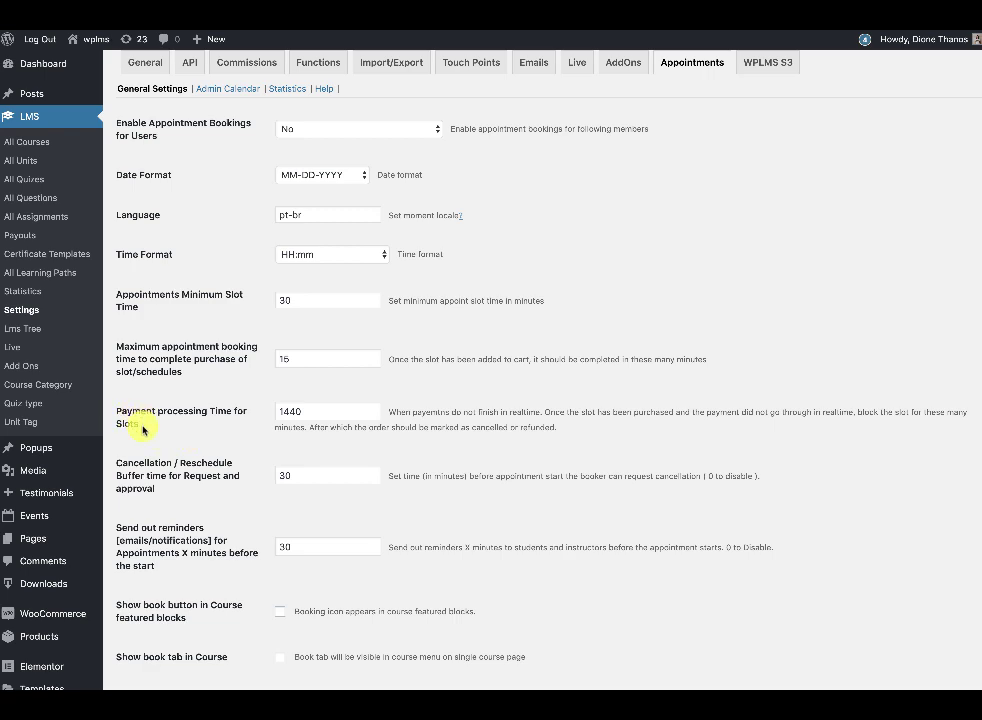
left_click_drag(142, 428, 121, 410)
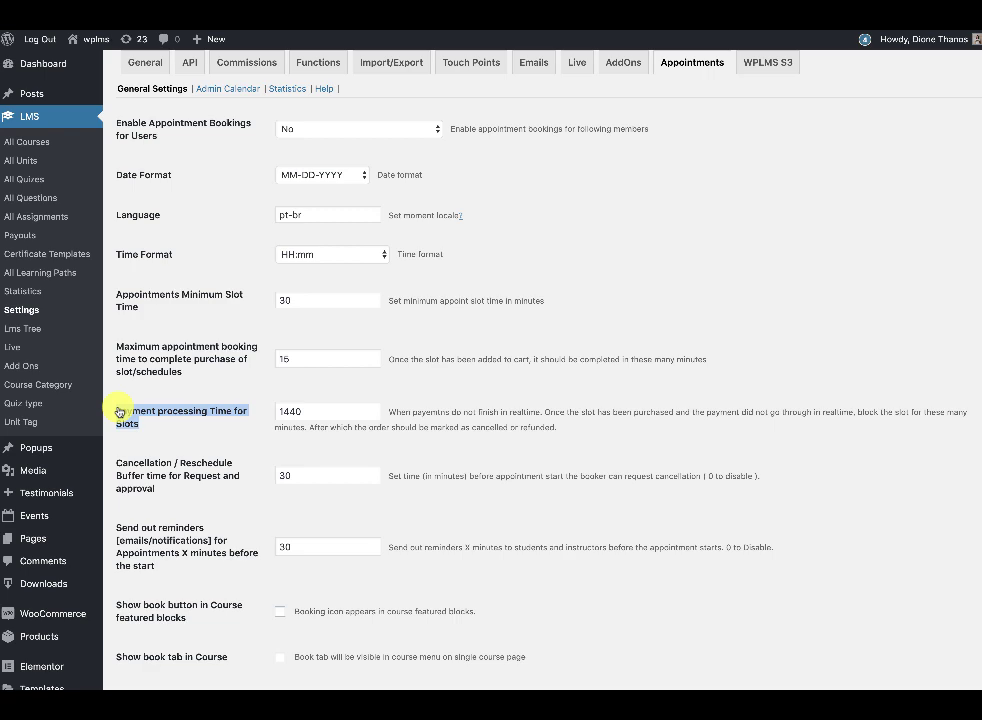
left_click_drag(141, 430, 277, 407)
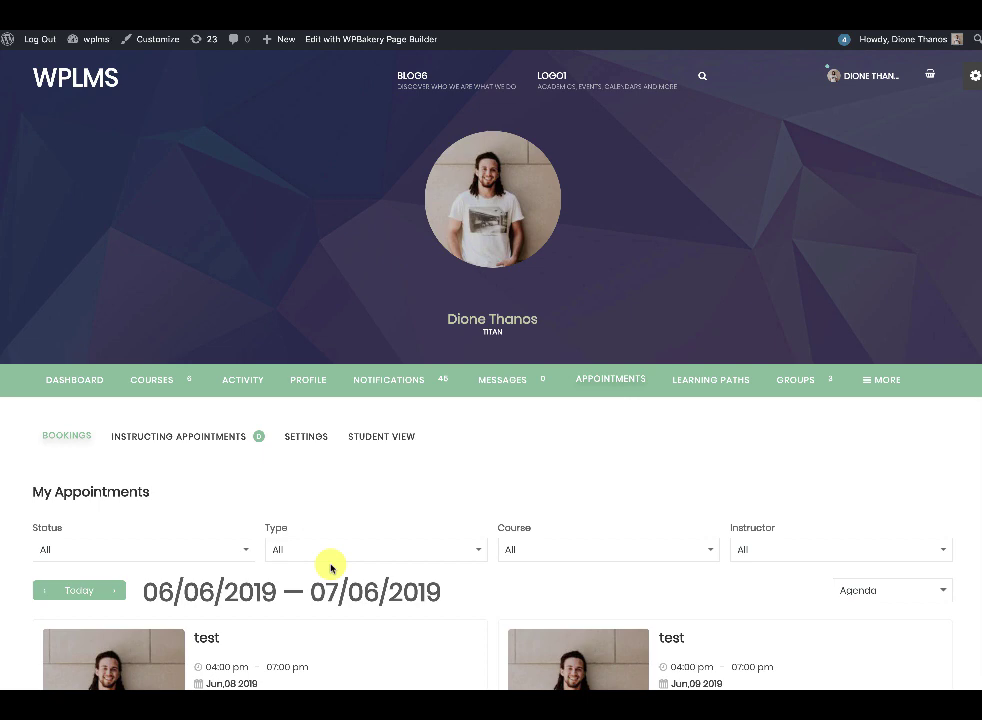
Check the June 16 appointment in the bookings agenda and return to the Appointments settings
scroll(329, 566, "down", 5)
scroll(329, 566, "down", 2)
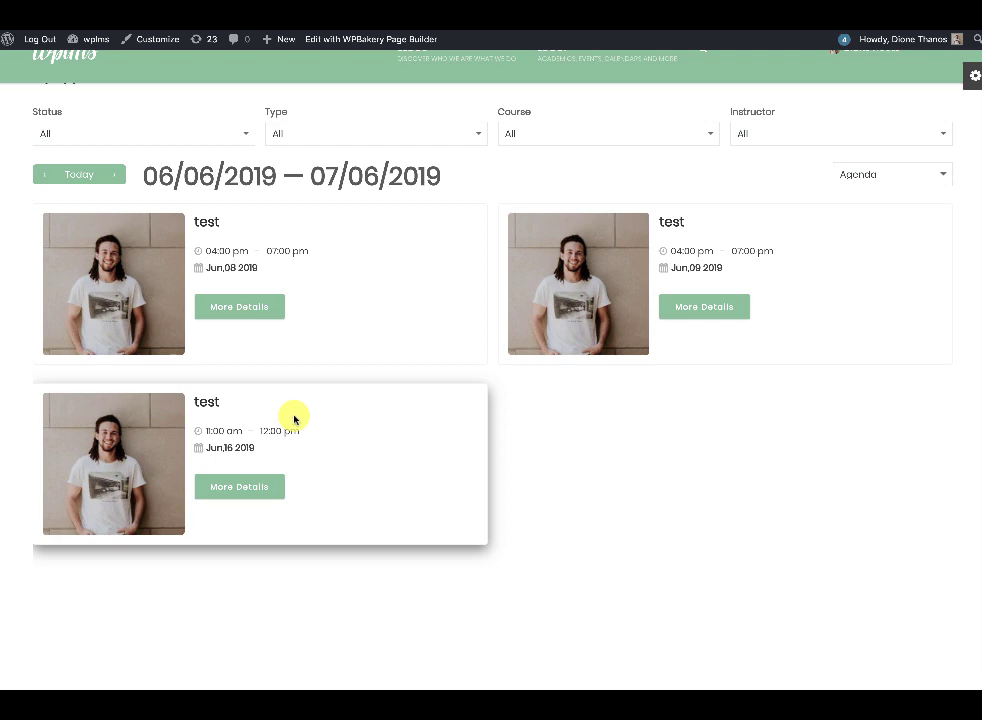
scroll(276, 375, "up", 5)
scroll(241, 398, "down", 2)
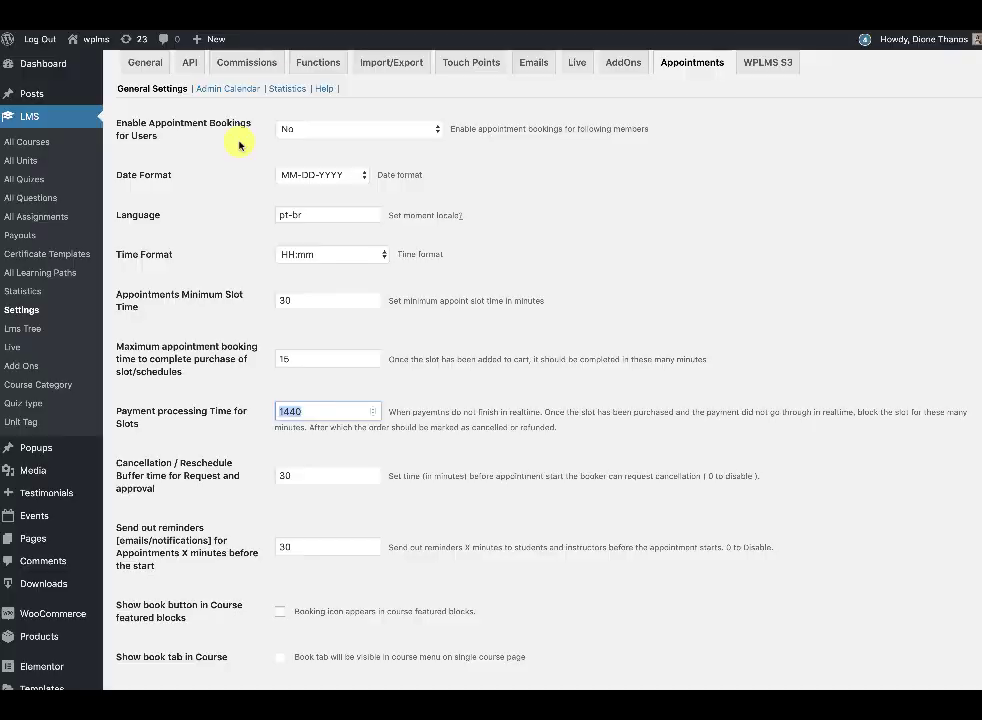
left_click(239, 145)
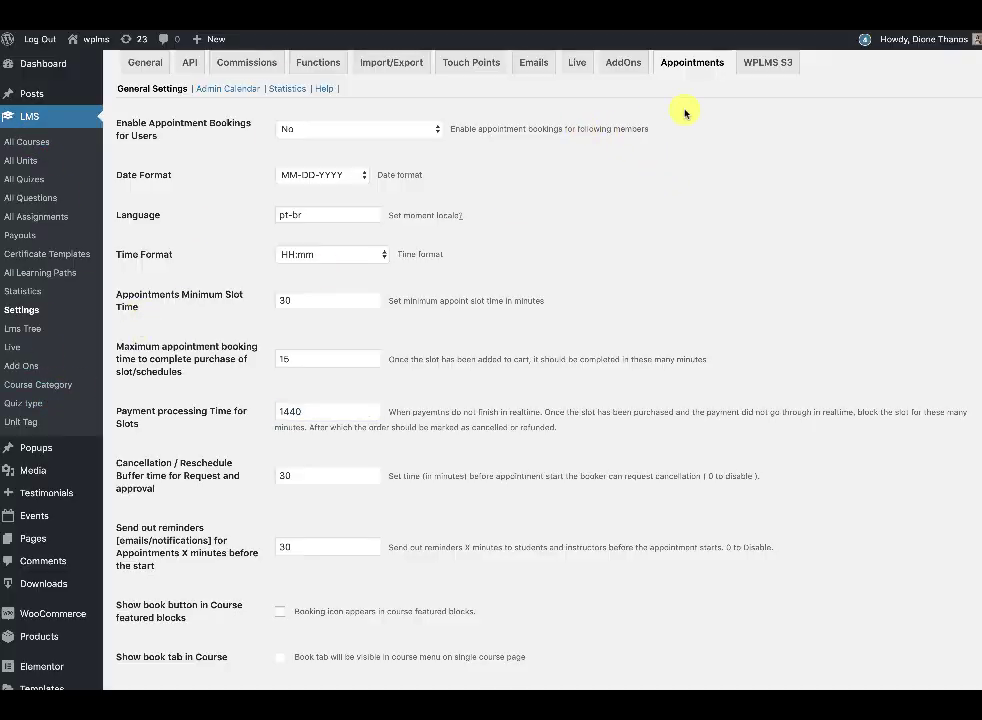
Review the remaining Appointments settings through the option for booking seats per appointment schedule, then return to the profile's bookings
scroll(242, 335, "down", 8)
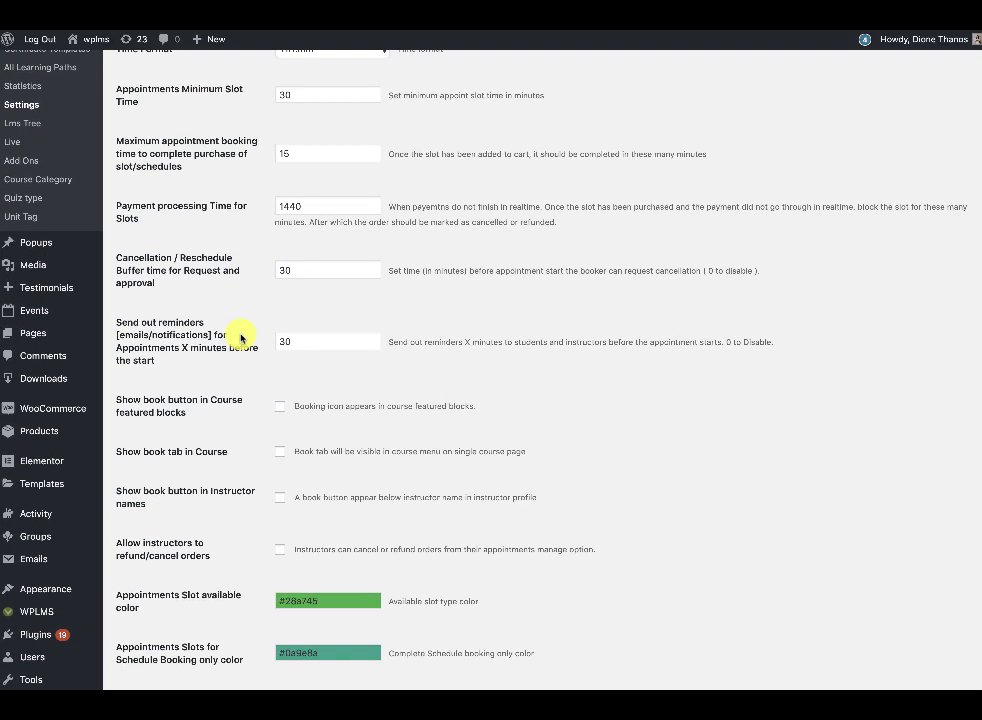
scroll(241, 338, "down", 1)
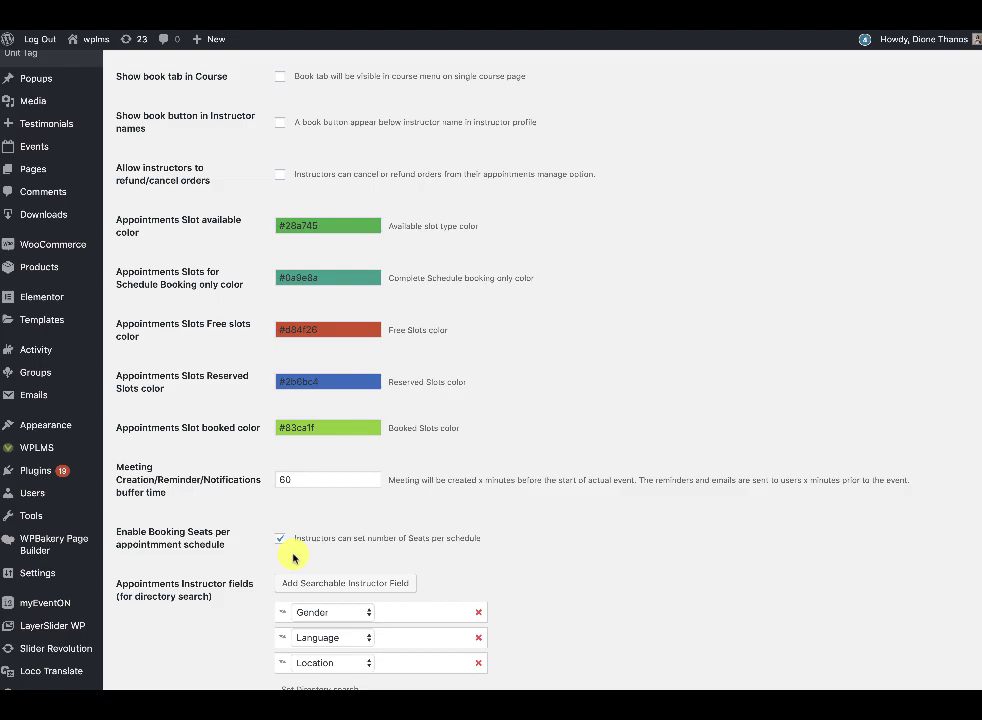
scroll(292, 558, "down", 2)
scroll(305, 448, "up", 6)
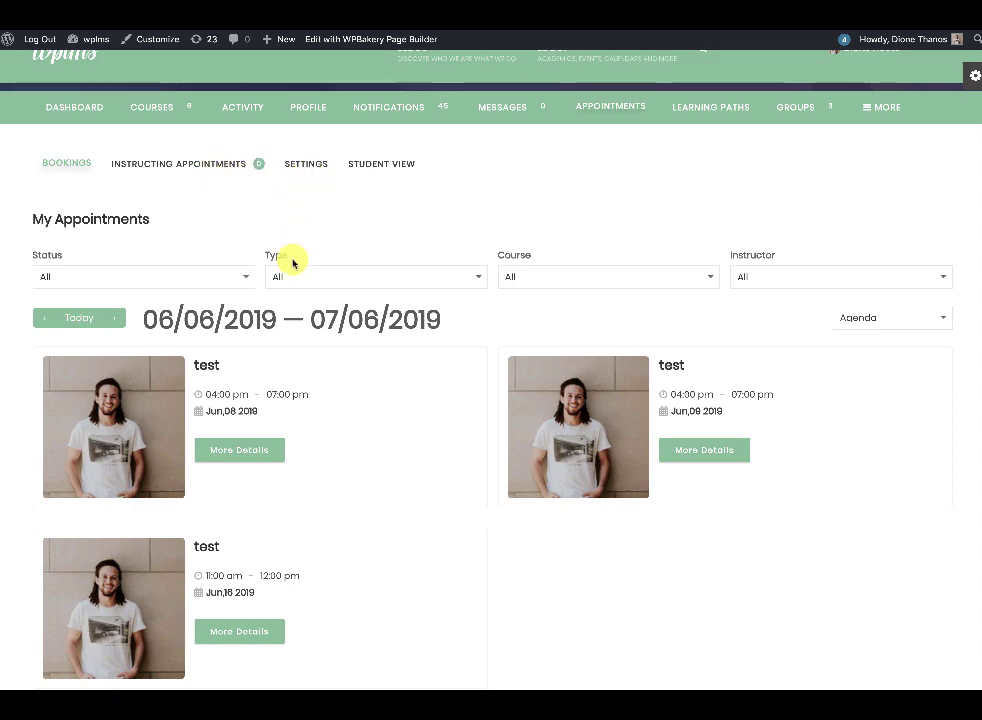
Open the instructor's general appointment settings in the profile and check the default seats per schedule
scroll(280, 424, "down", 3)
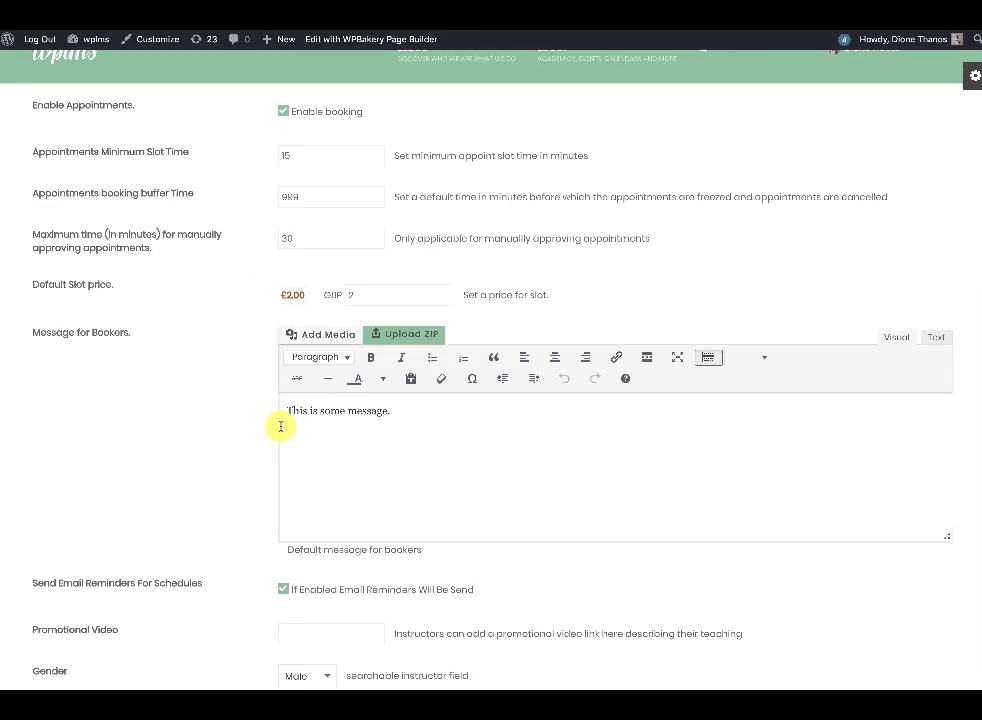
scroll(280, 424, "down", 3)
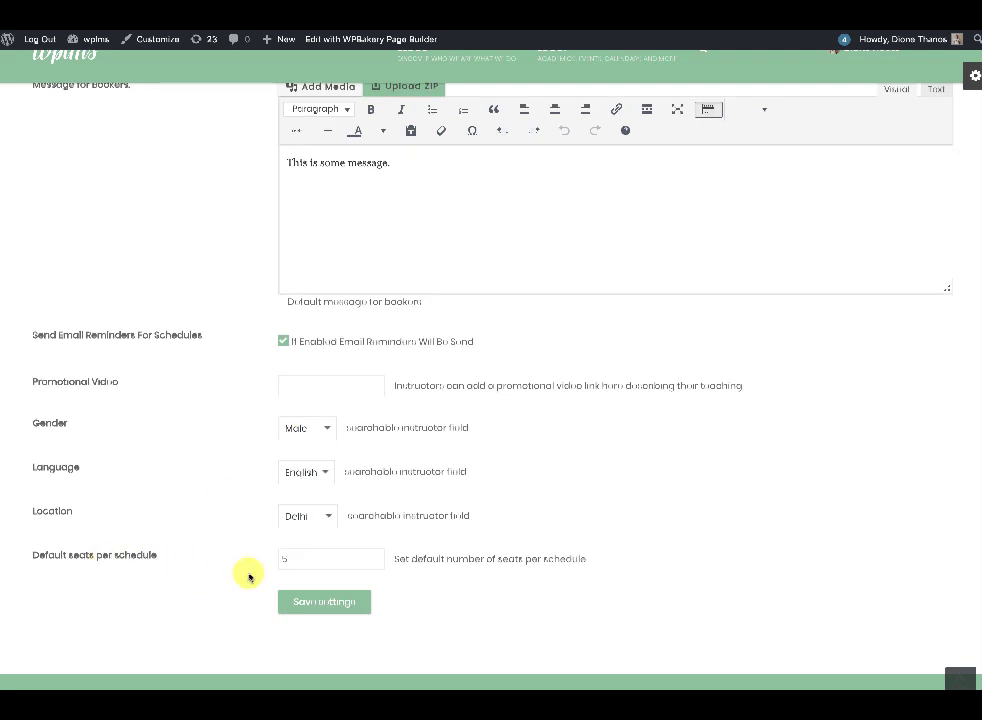
left_click(299, 558)
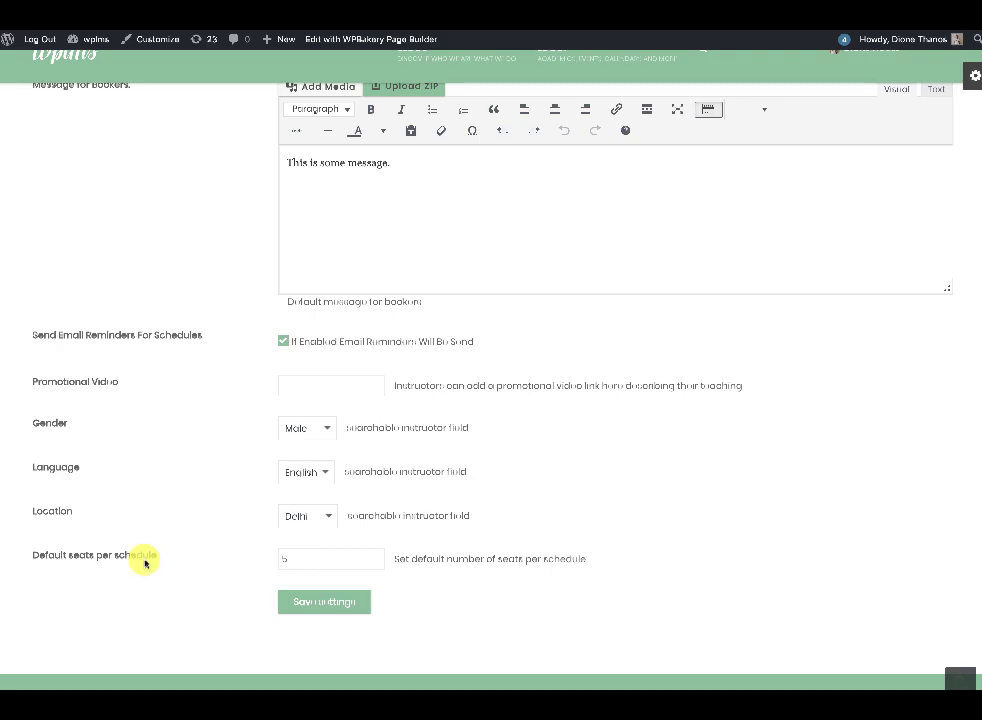
scroll(287, 562, "up", 15)
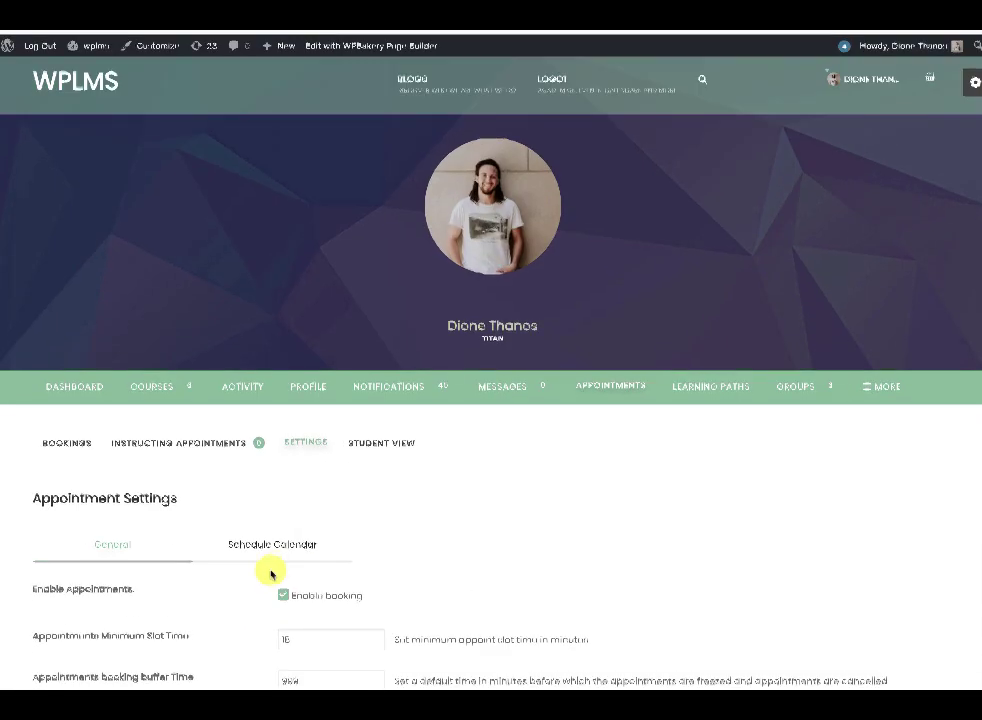
Open the student view of the booking calendar and check seat availability for the June 06 - 12 slots
left_click(388, 437)
scroll(388, 438, "down", 2)
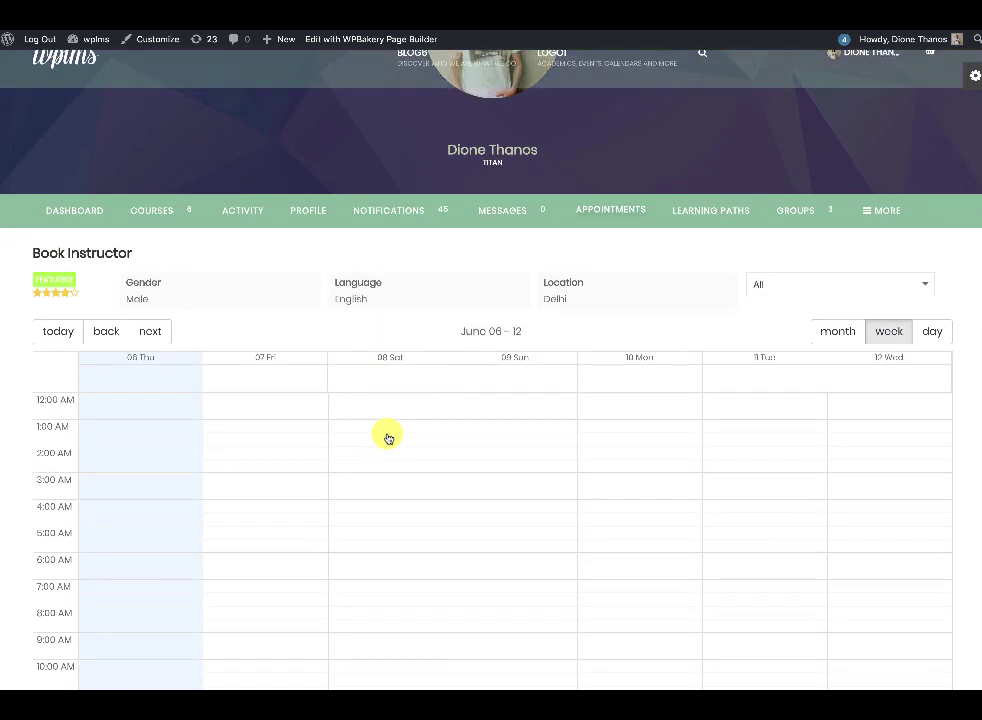
scroll(388, 437, "down", 5)
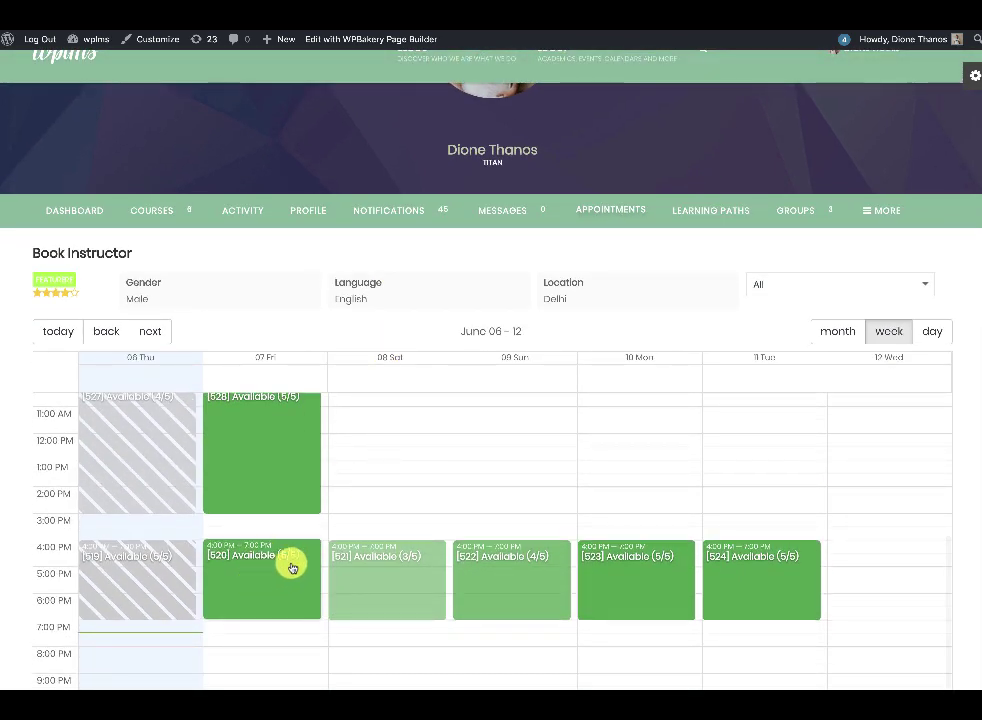
scroll(445, 450, "down", 1)
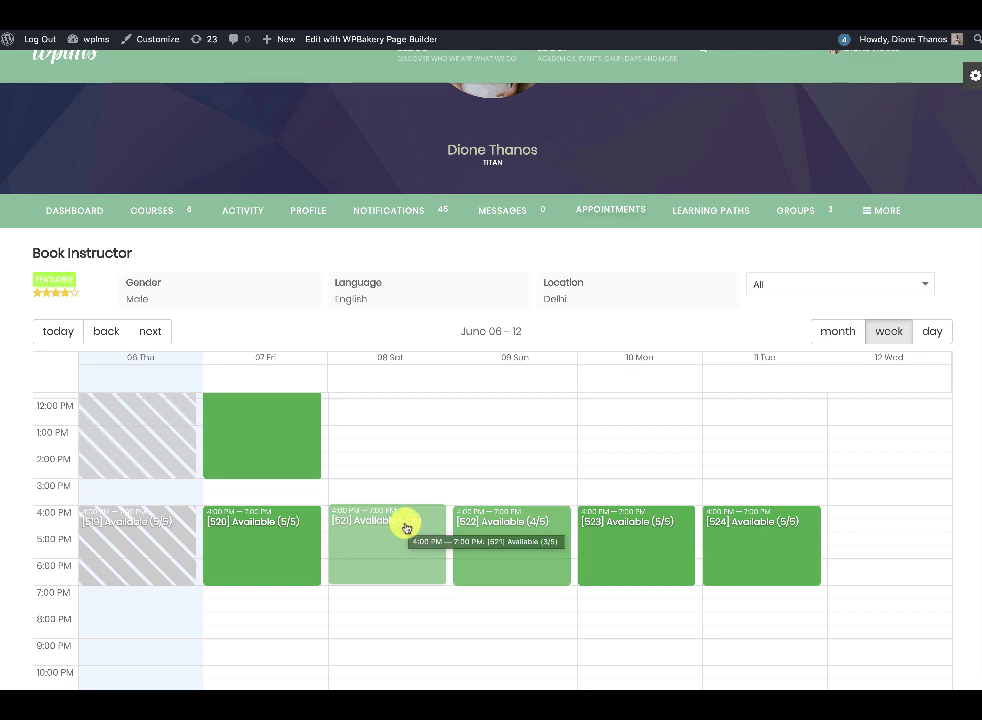
Open the June 8 appointment's details under Instructing Appointments and view the admin options for its bookers
left_click(611, 215)
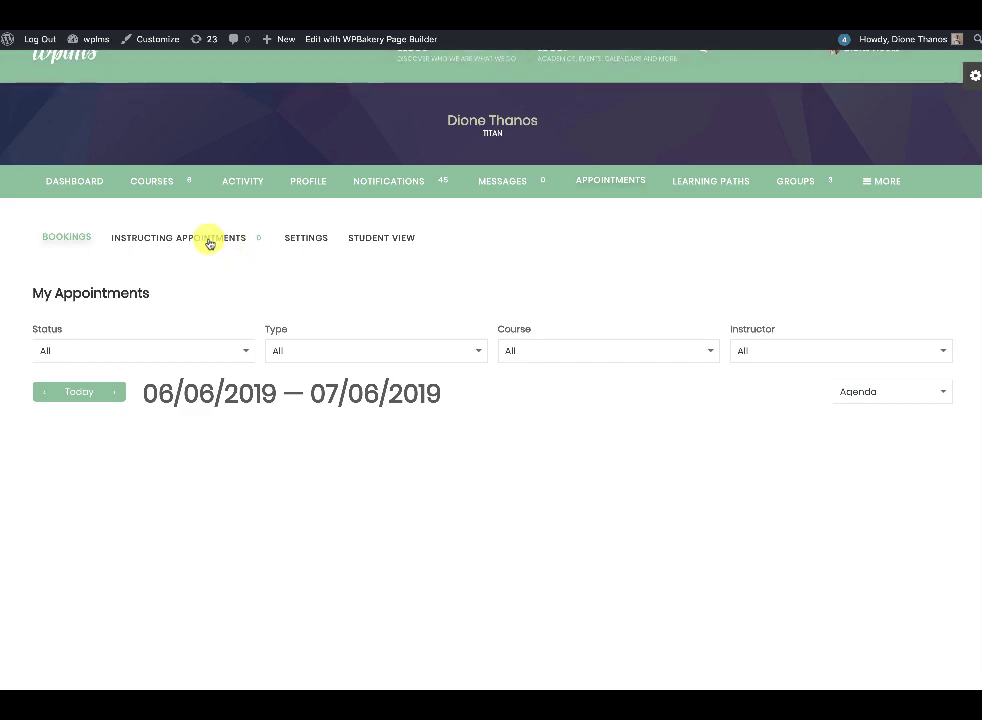
left_click(209, 241)
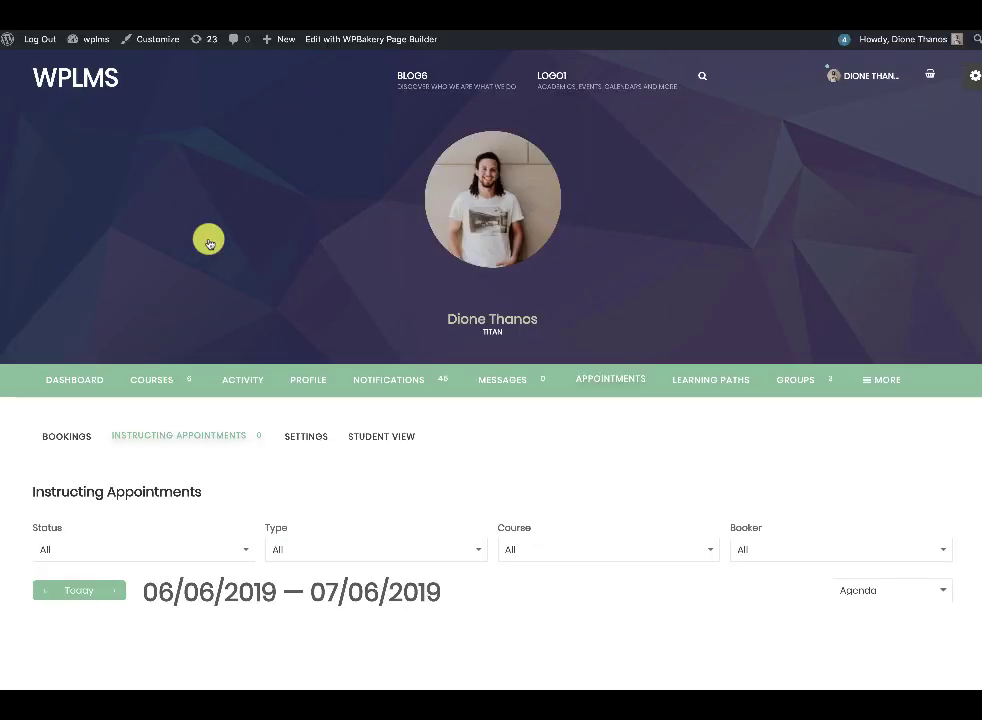
scroll(433, 490, "down", 3)
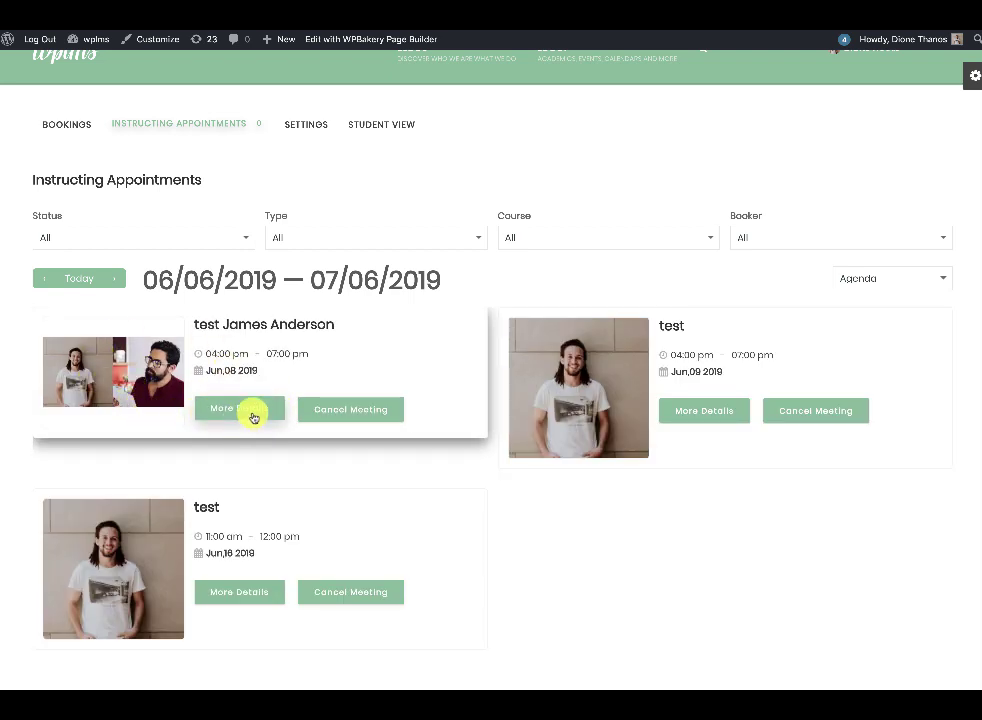
left_click(250, 410)
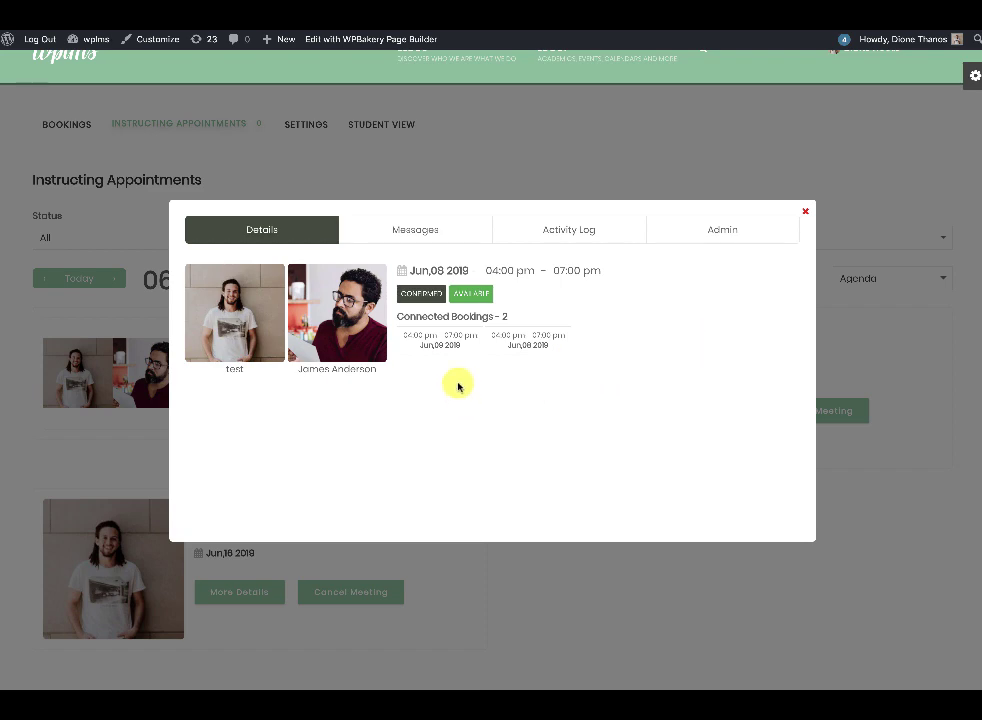
left_click(712, 231)
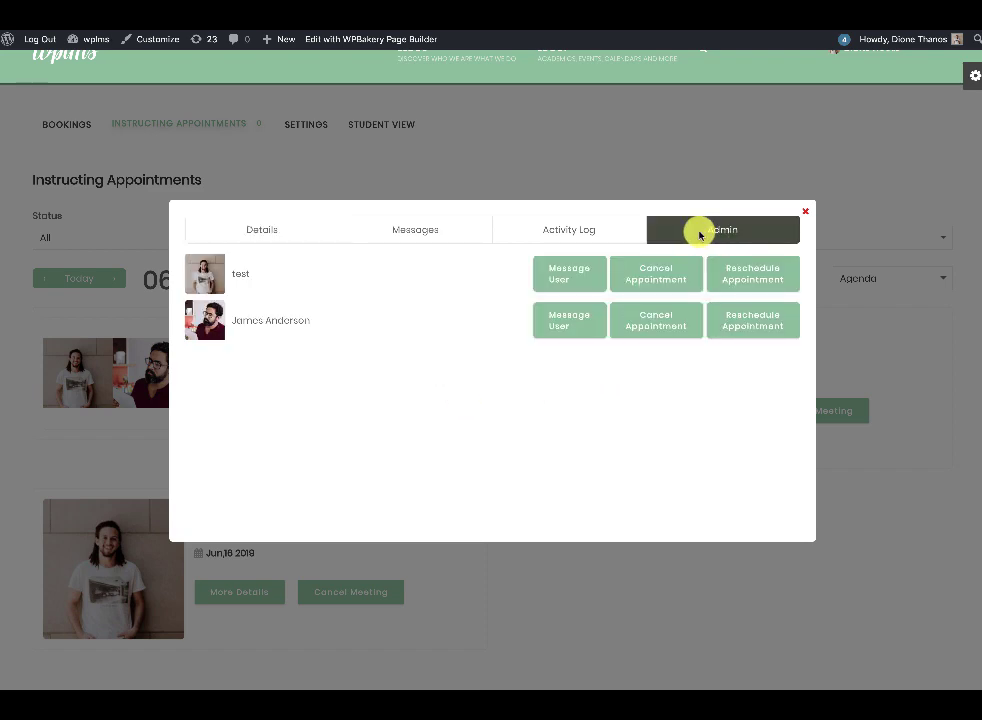